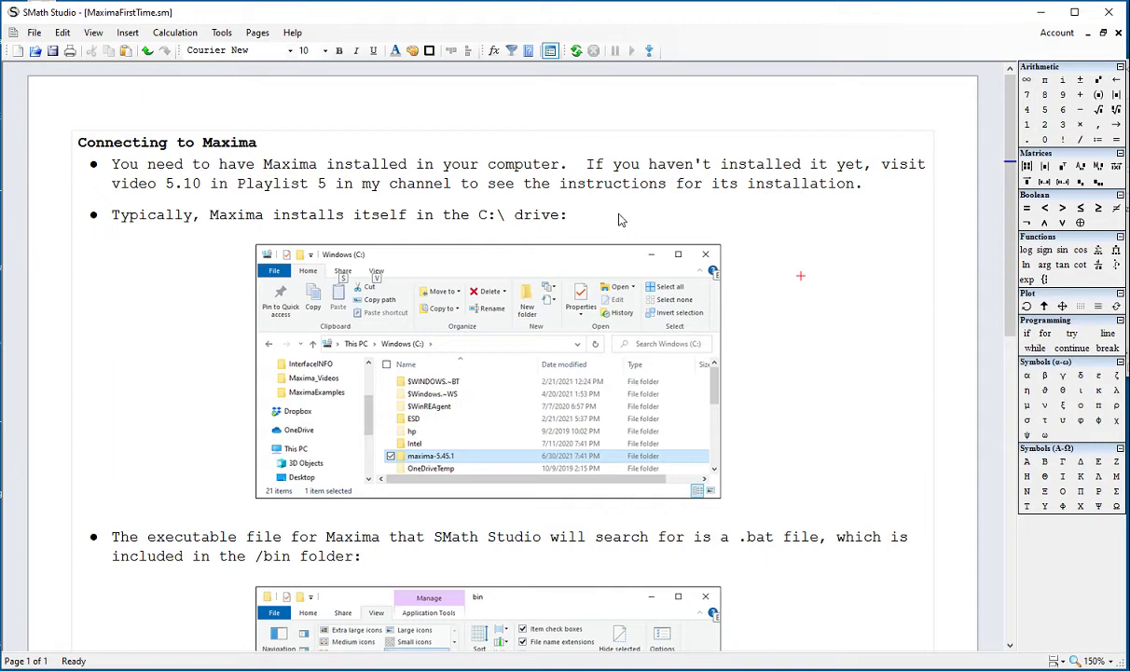
Step: Highlight the video 5.10 and Playlist 5 reference in the first bullet, then deselect it
left_click(111, 184)
left_click_drag(111, 184, 356, 192)
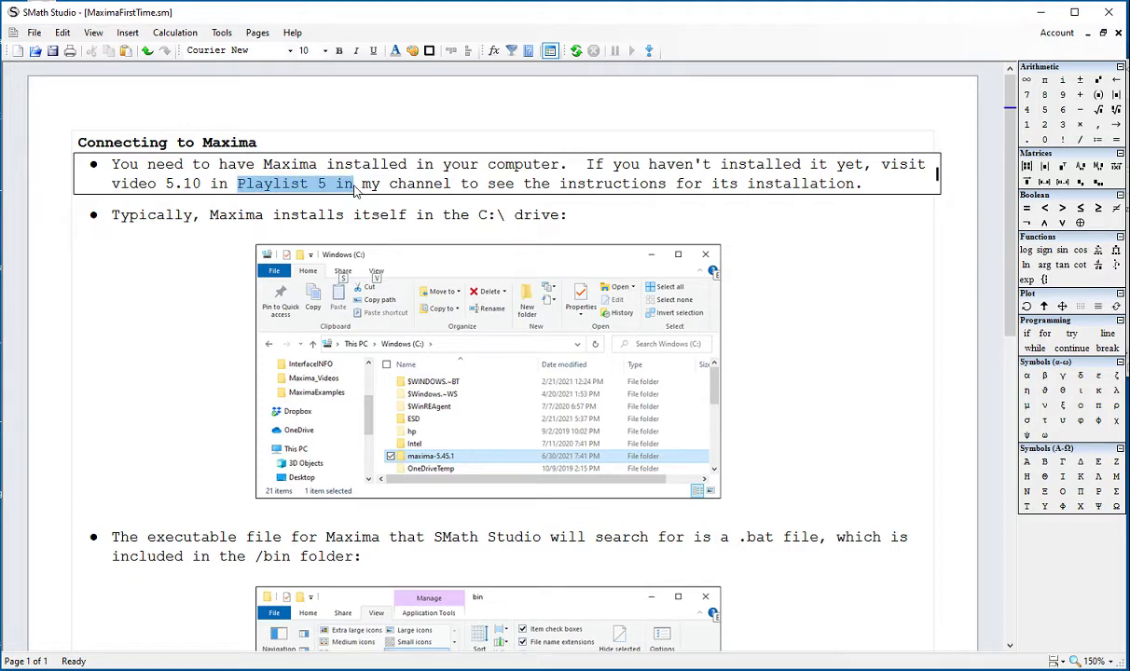
left_click_drag(355, 191, 451, 187)
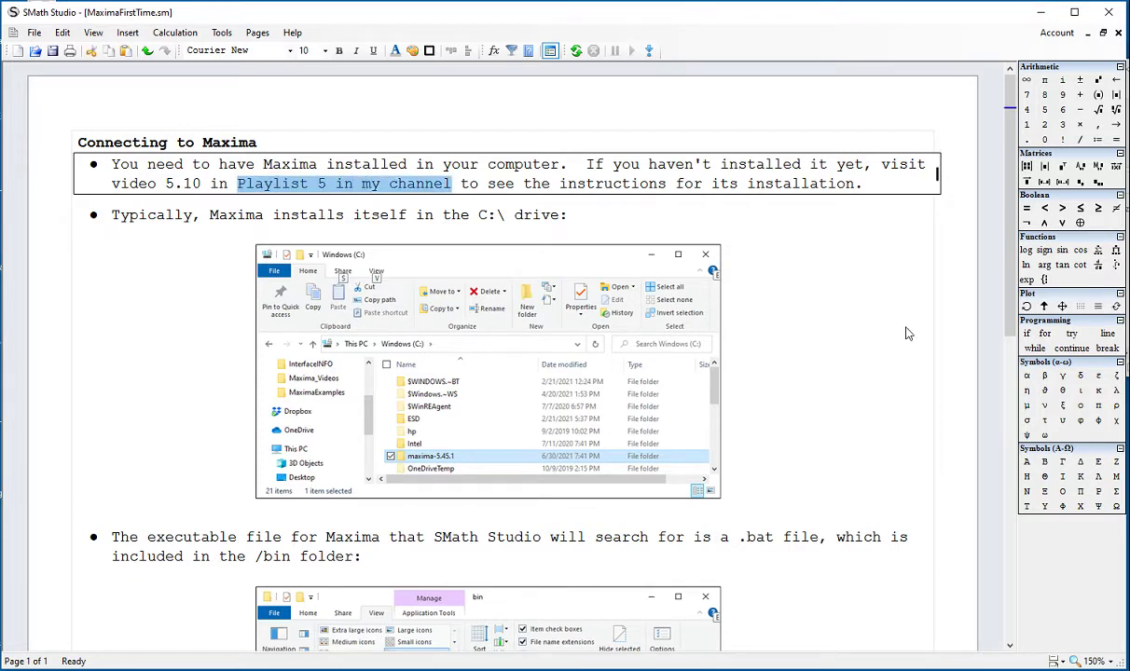
left_click(900, 330)
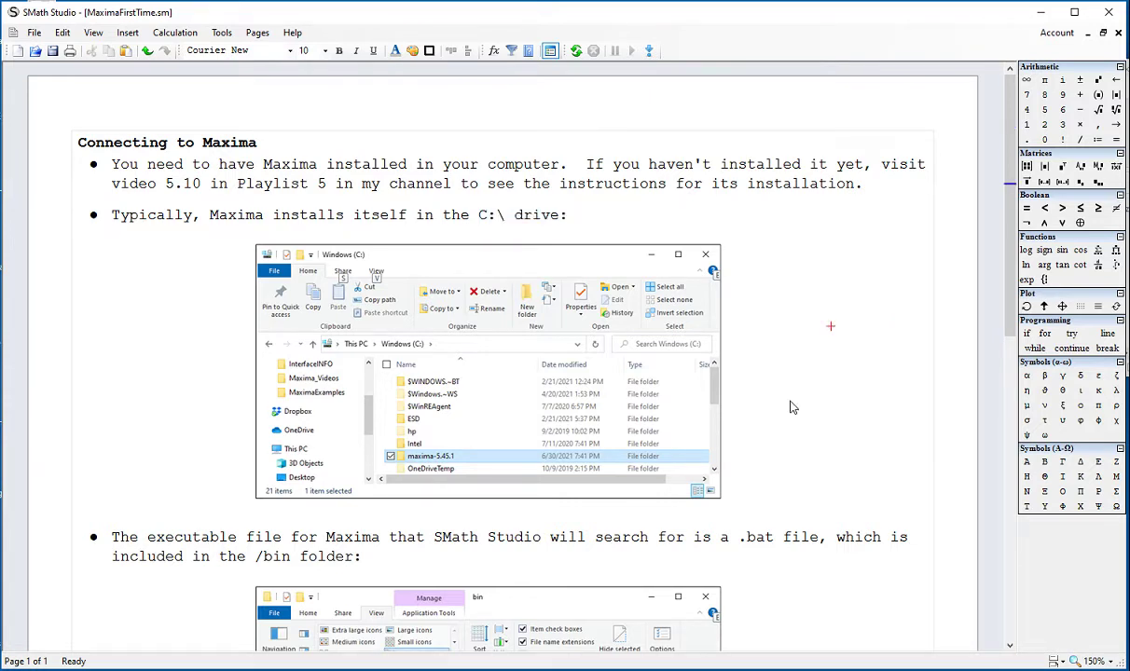
Step: In This PC, go to C:\maxima-5.45.1\bin and select maxima.bat
left_click(529, 670)
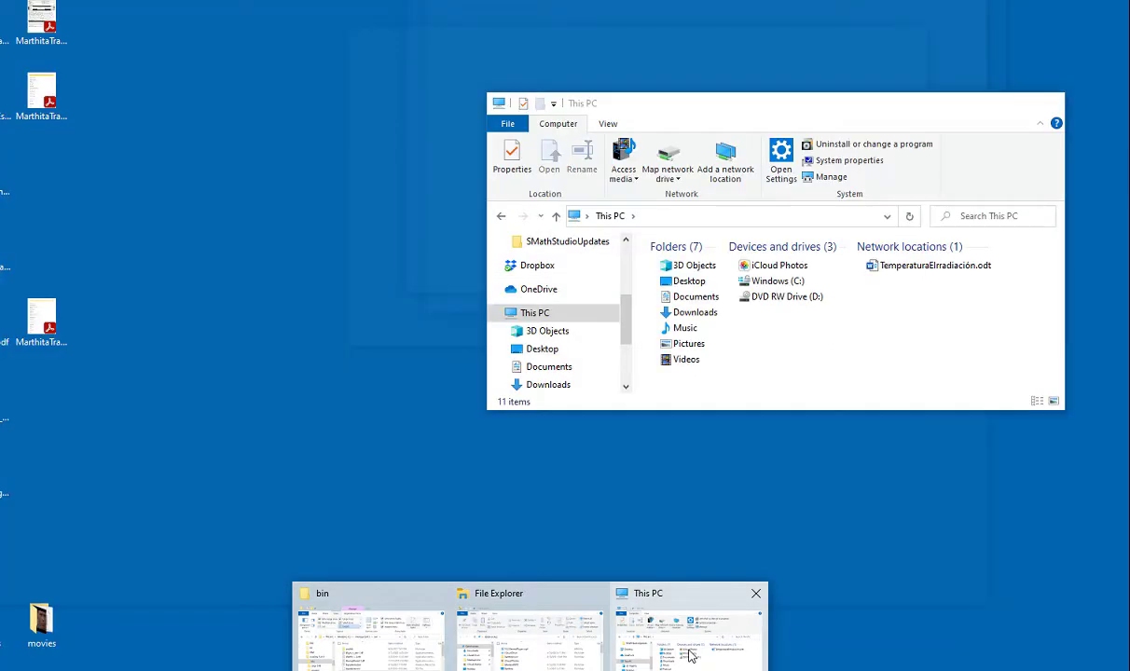
left_click(706, 657)
double_click(769, 280)
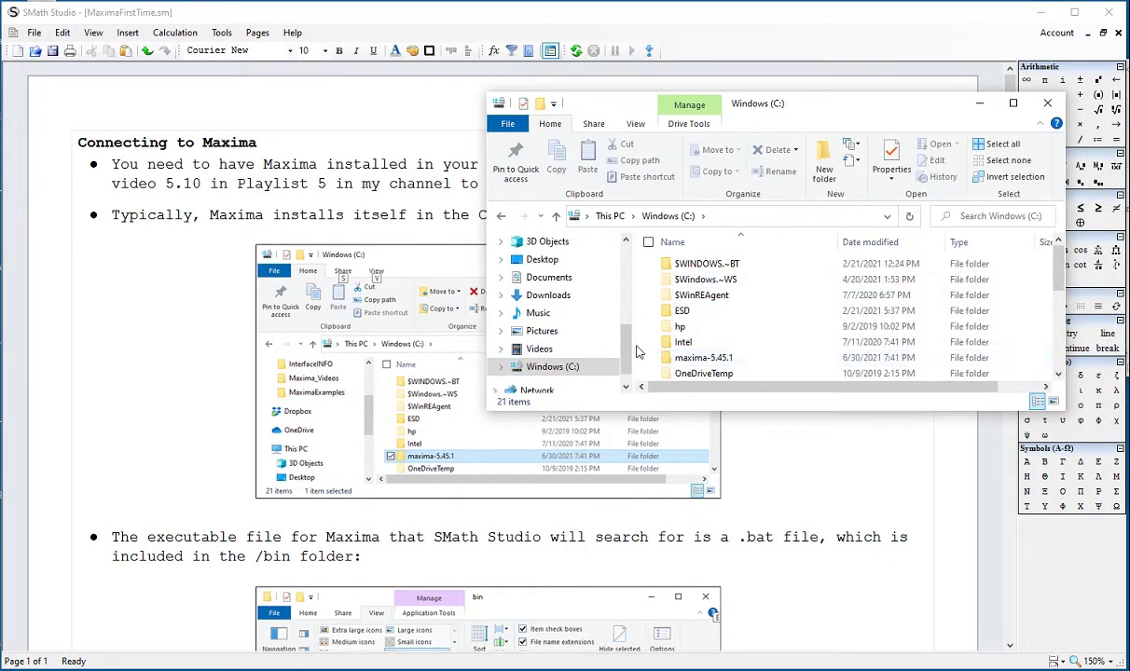
left_click(712, 362)
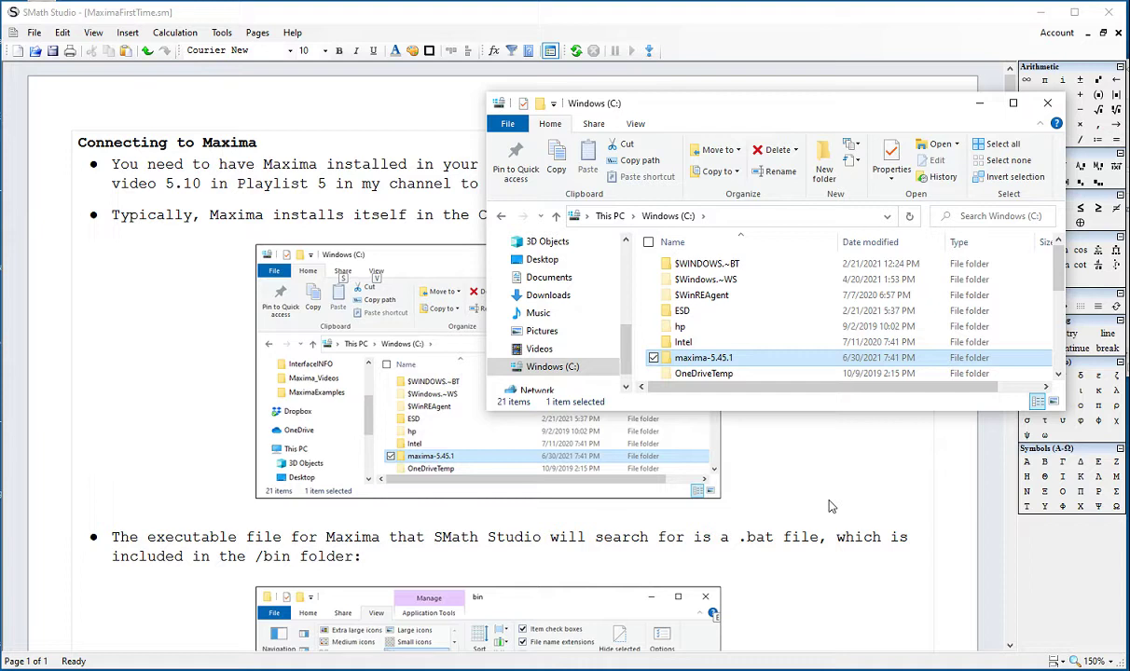
double_click(757, 361)
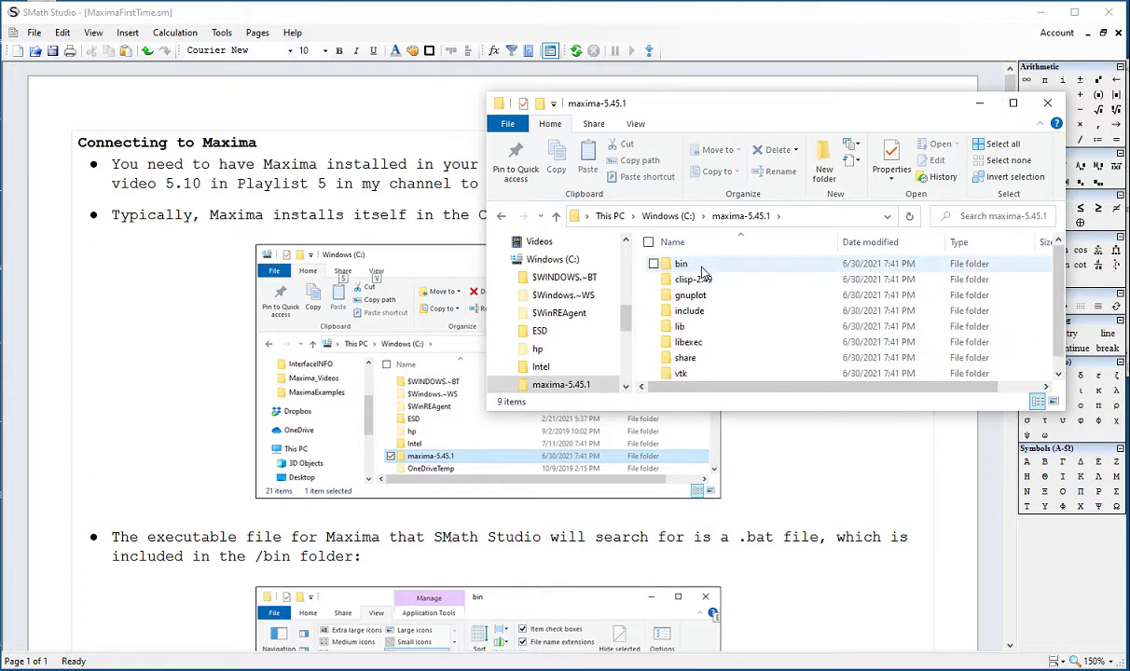
double_click(694, 264)
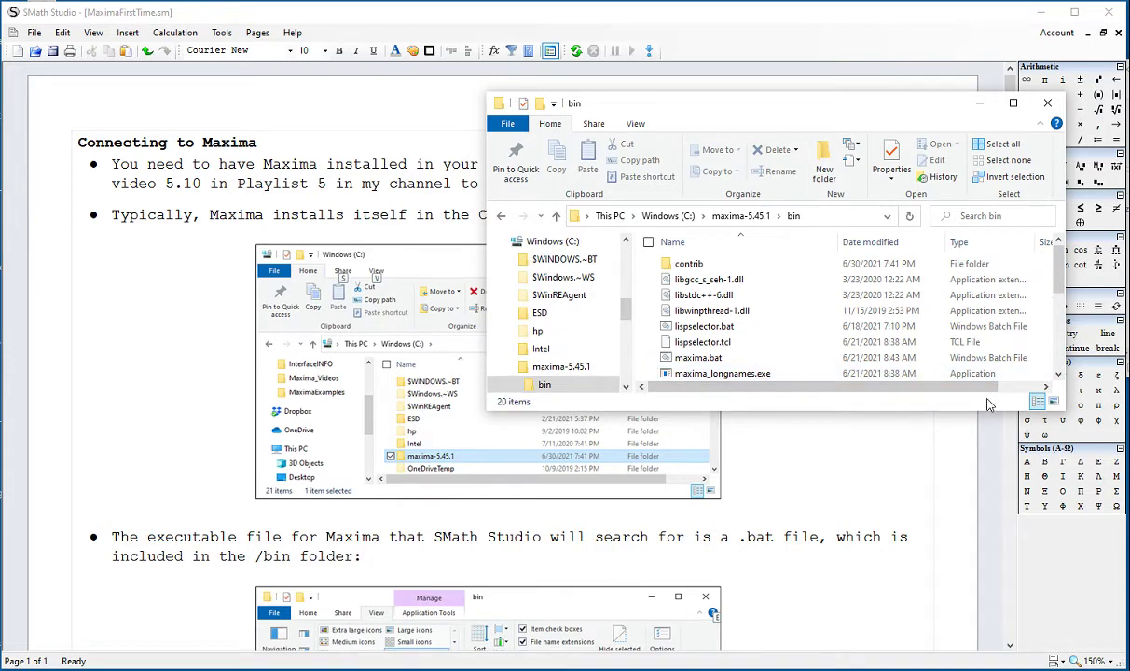
left_click(932, 358)
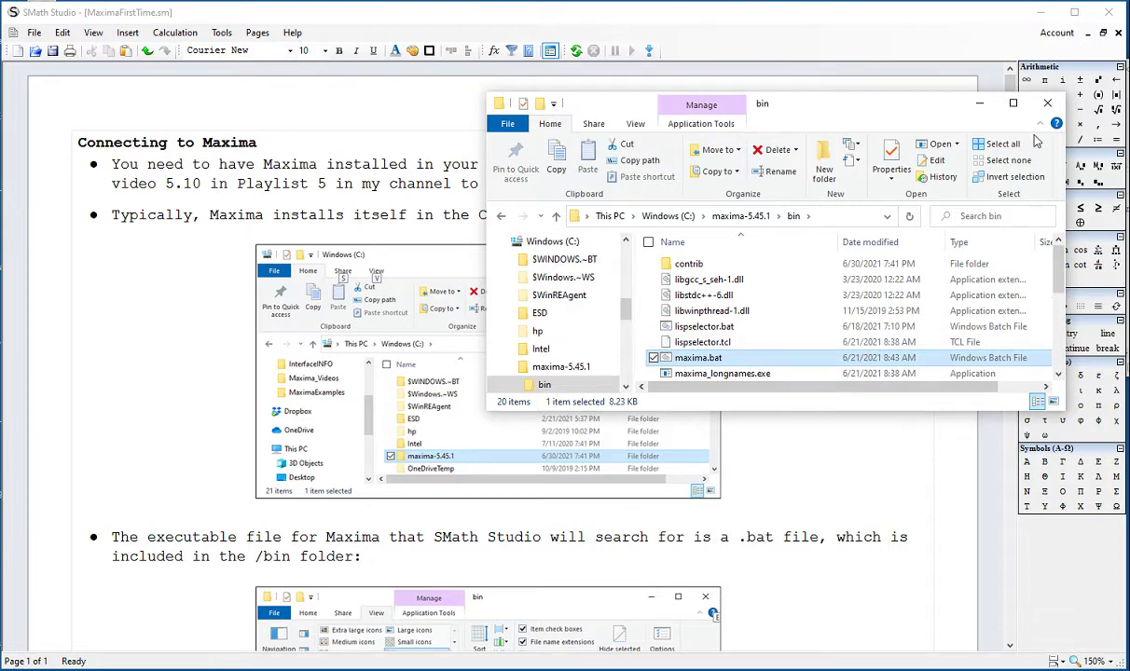
Step: Close Explorer and open the plugins manager from SMath Studio's Tools menu
left_click(1047, 104)
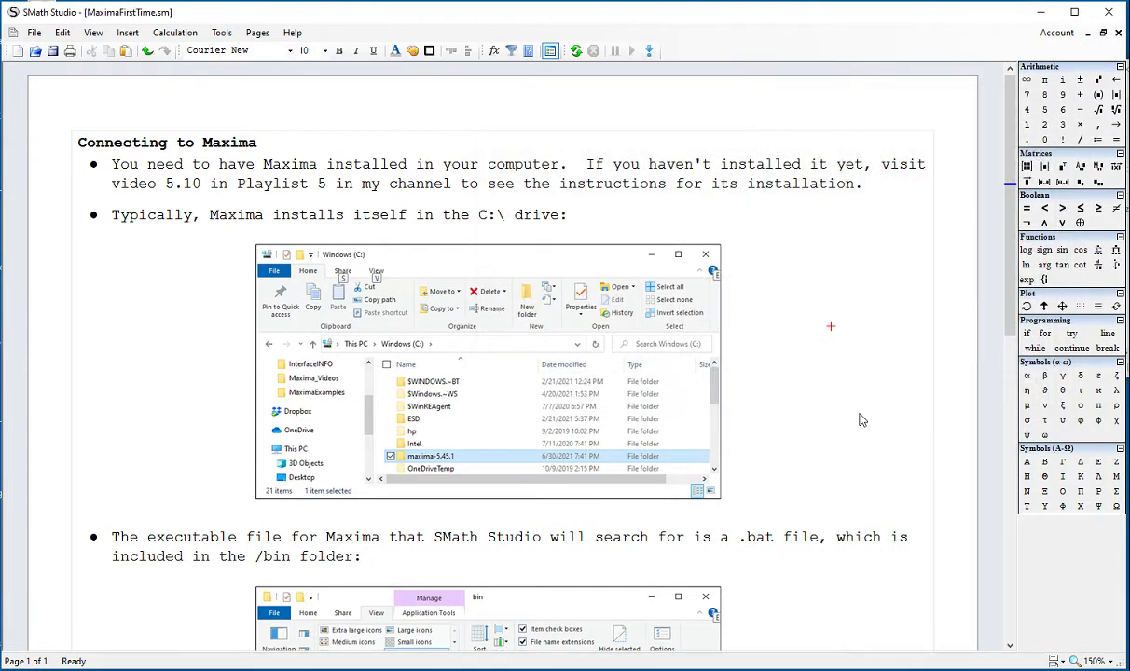
scroll(859, 418, "down", 4)
scroll(860, 419, "down", 4)
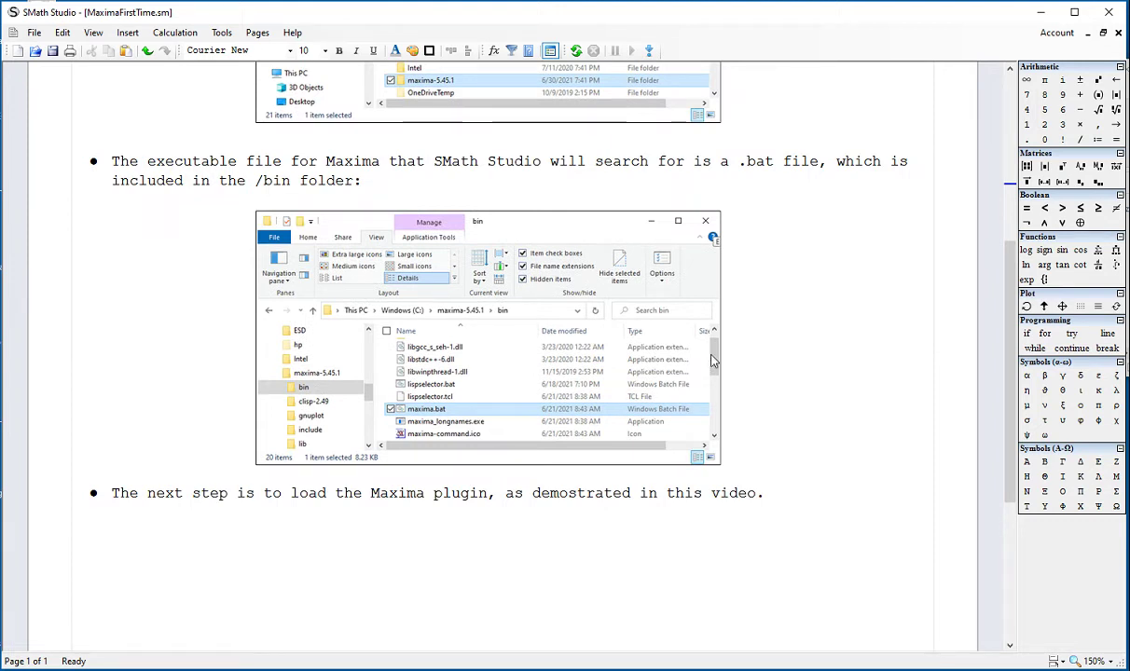
left_click(221, 33)
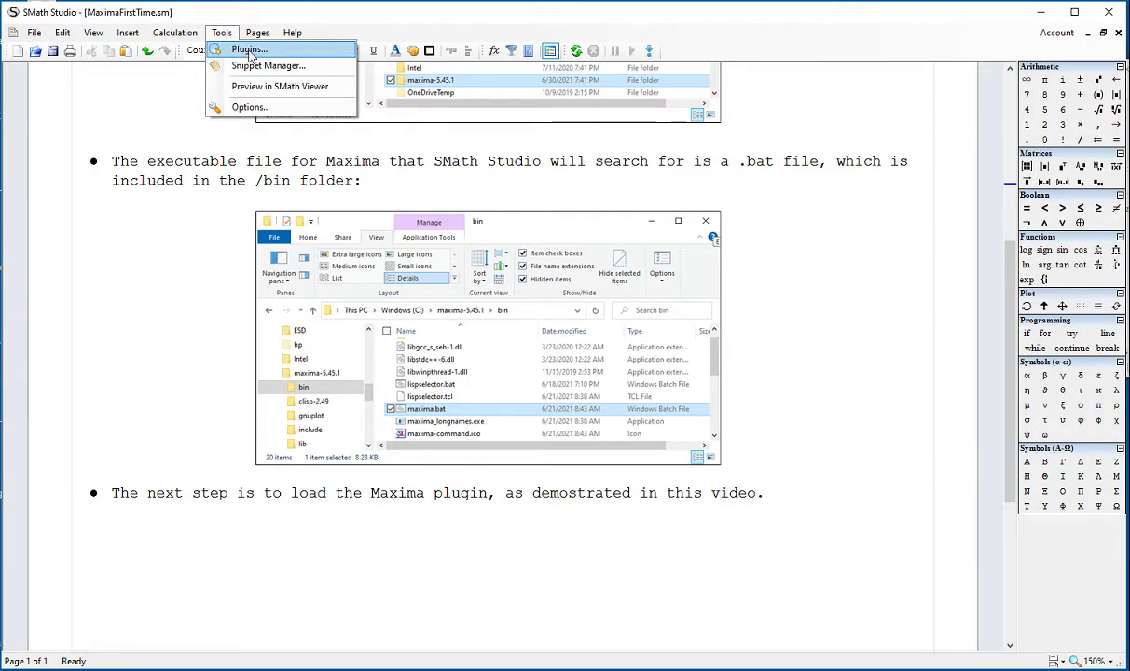
left_click(249, 50)
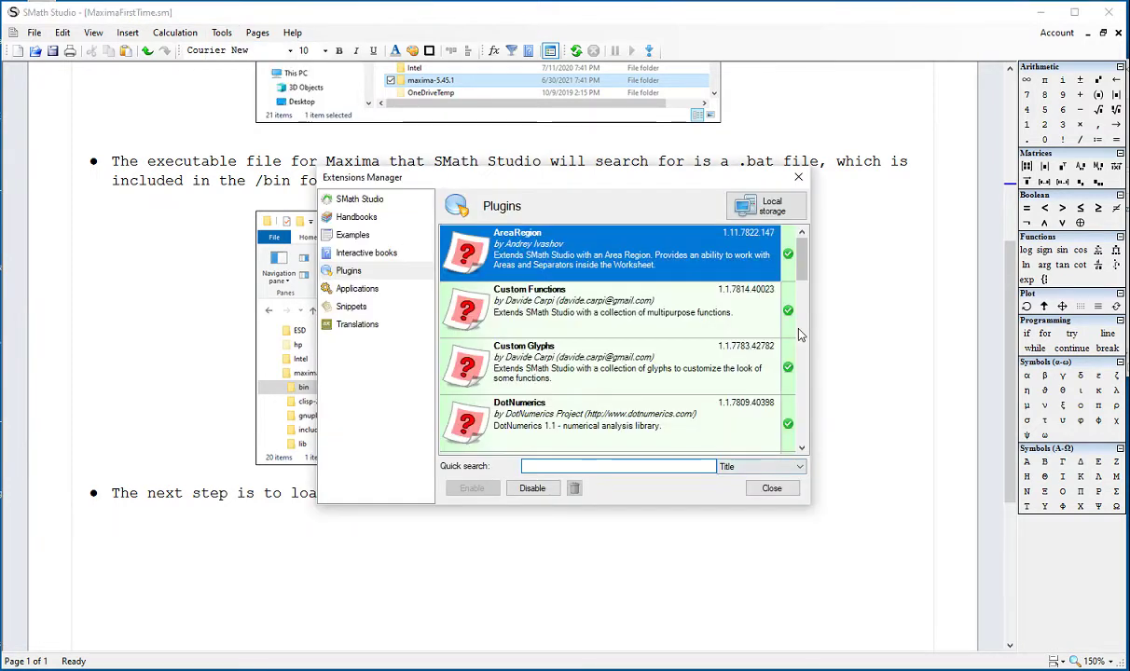
Step: Switch the plugin source to Online gallery and install MaximaPlugin
left_click(788, 213)
left_click(751, 246)
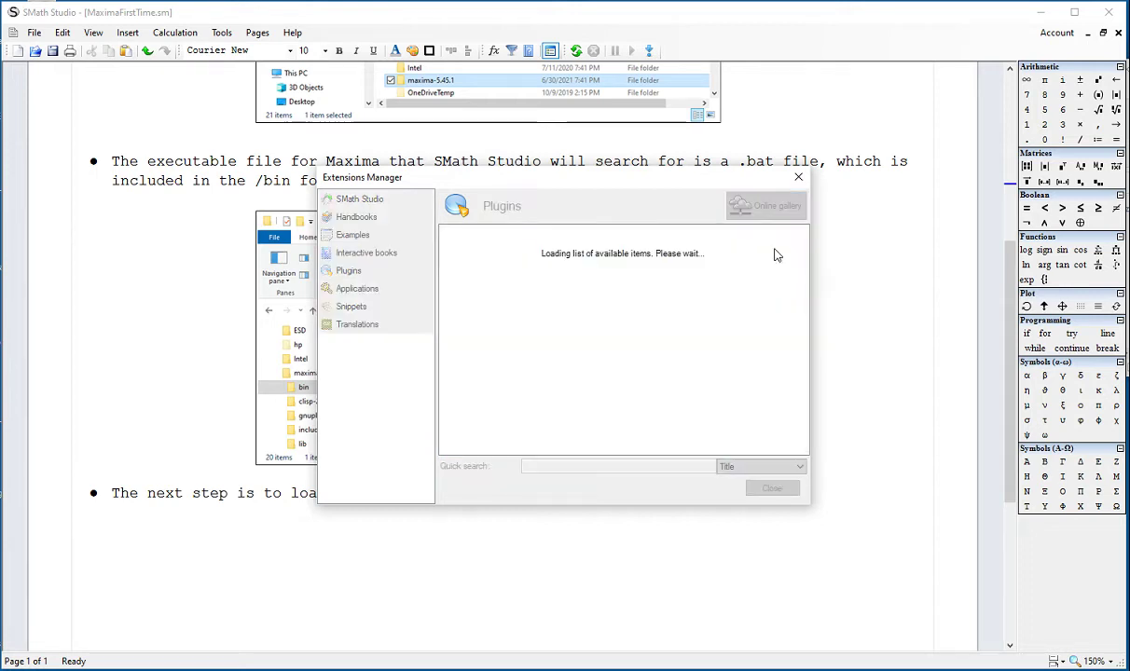
scroll(807, 363, "down", 10)
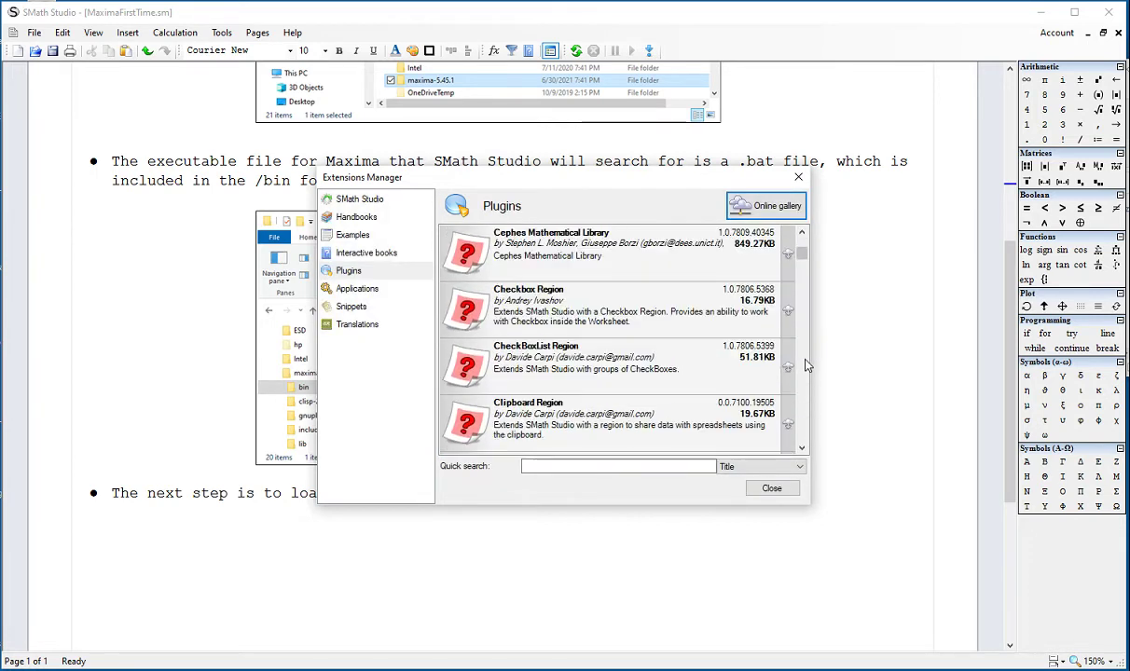
scroll(806, 366, "down", 2)
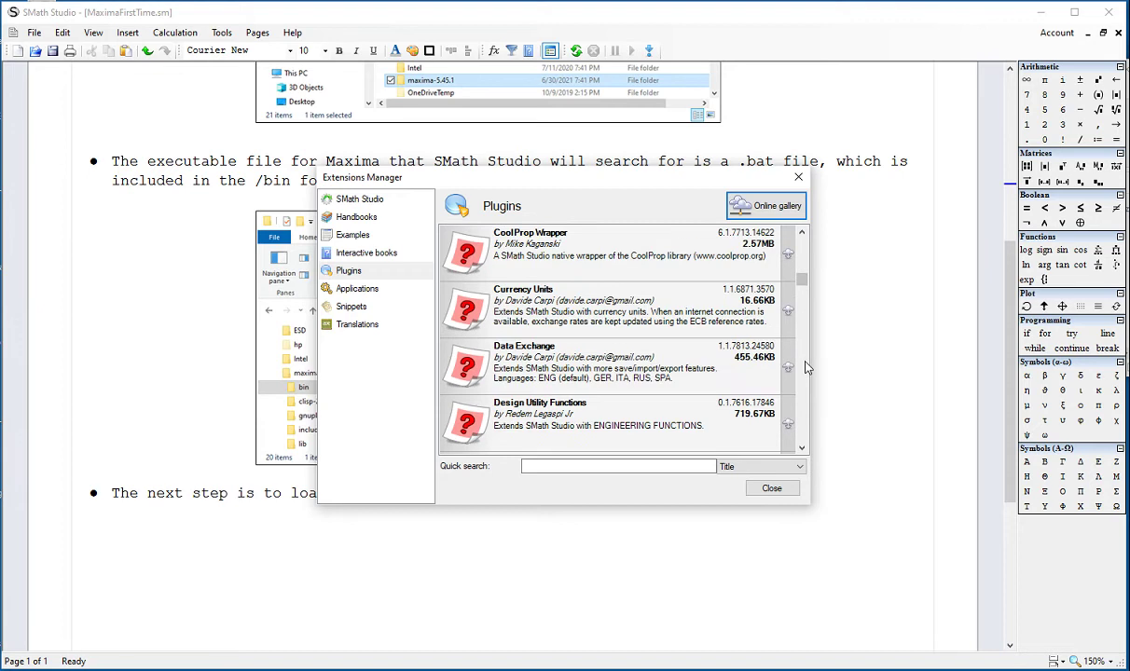
scroll(806, 368, "down", 12)
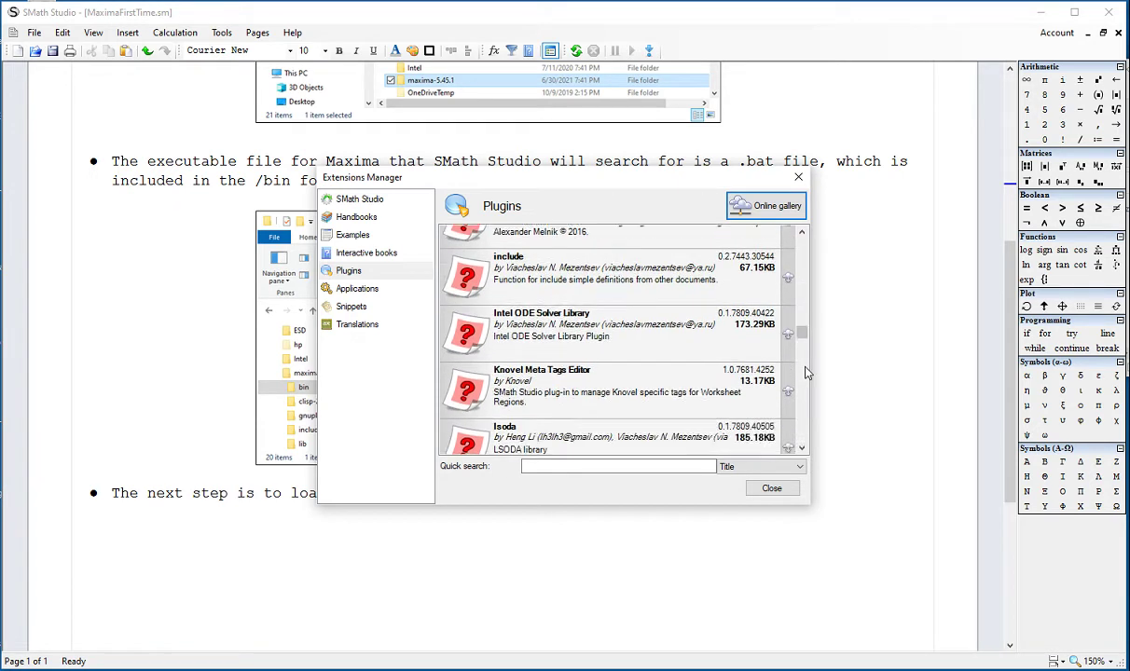
scroll(806, 373, "down", 3)
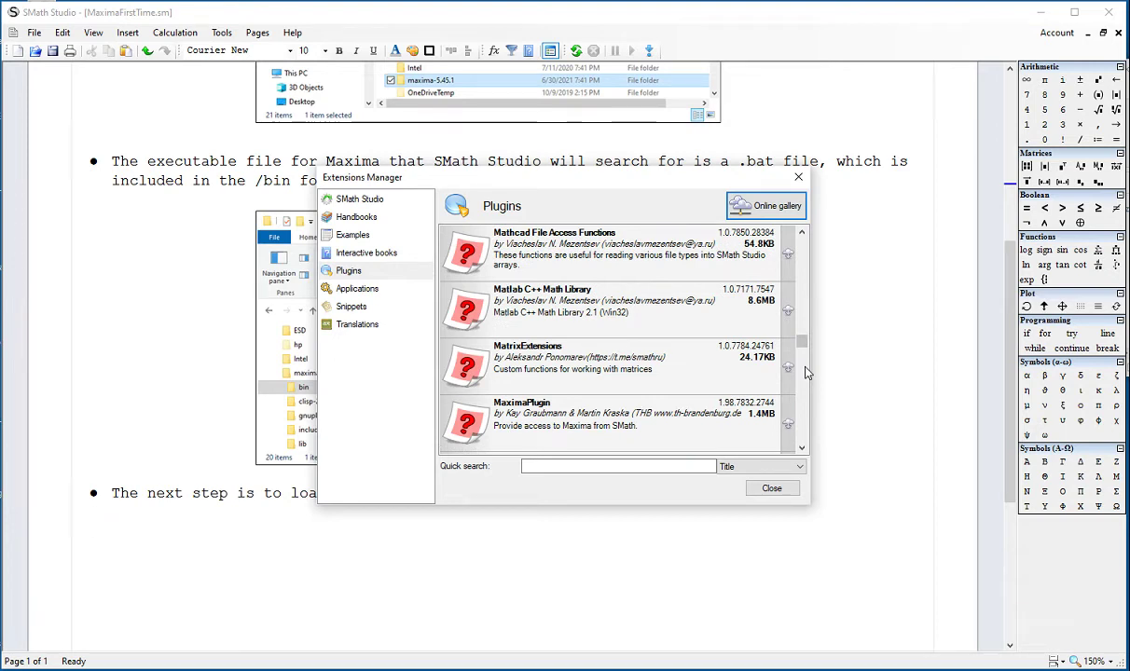
left_click(606, 424)
left_click(463, 494)
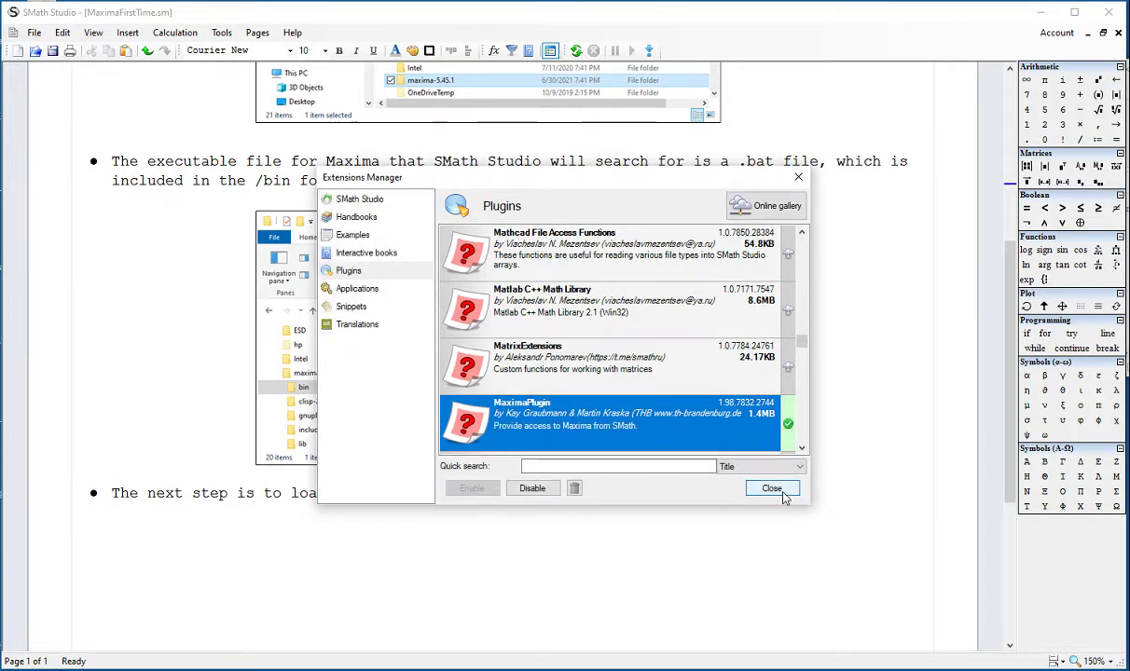
Step: Close the Extensions Manager and insert MaximaPlugin's Det function below the last bullet
left_click(781, 493)
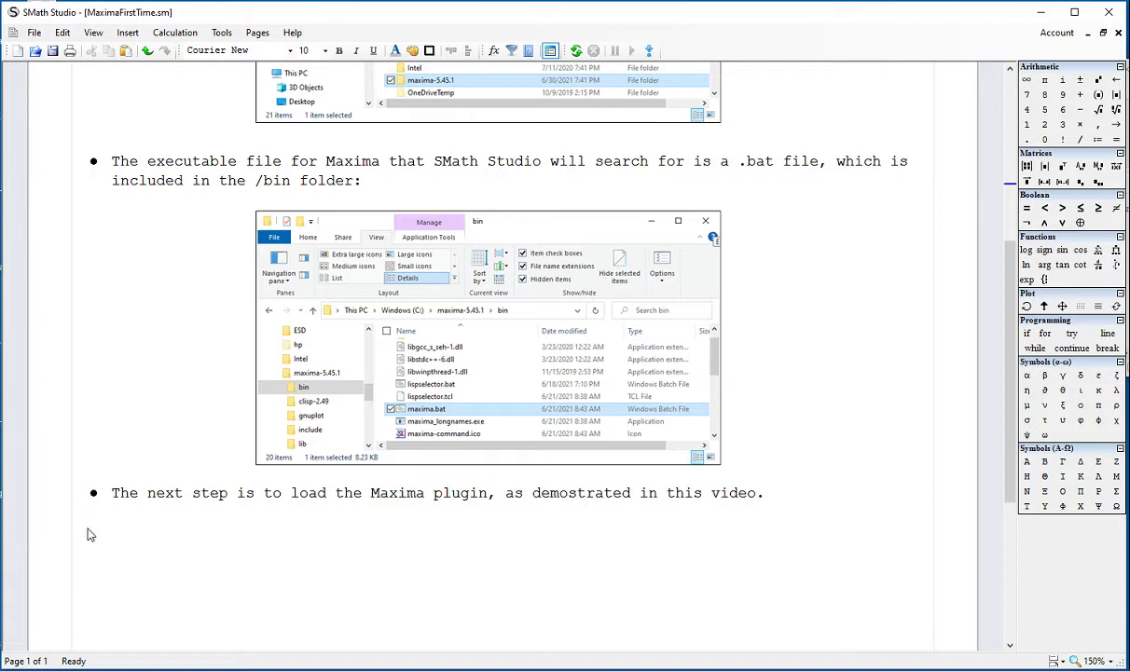
left_click(86, 526)
scroll(326, 354, "down", 3)
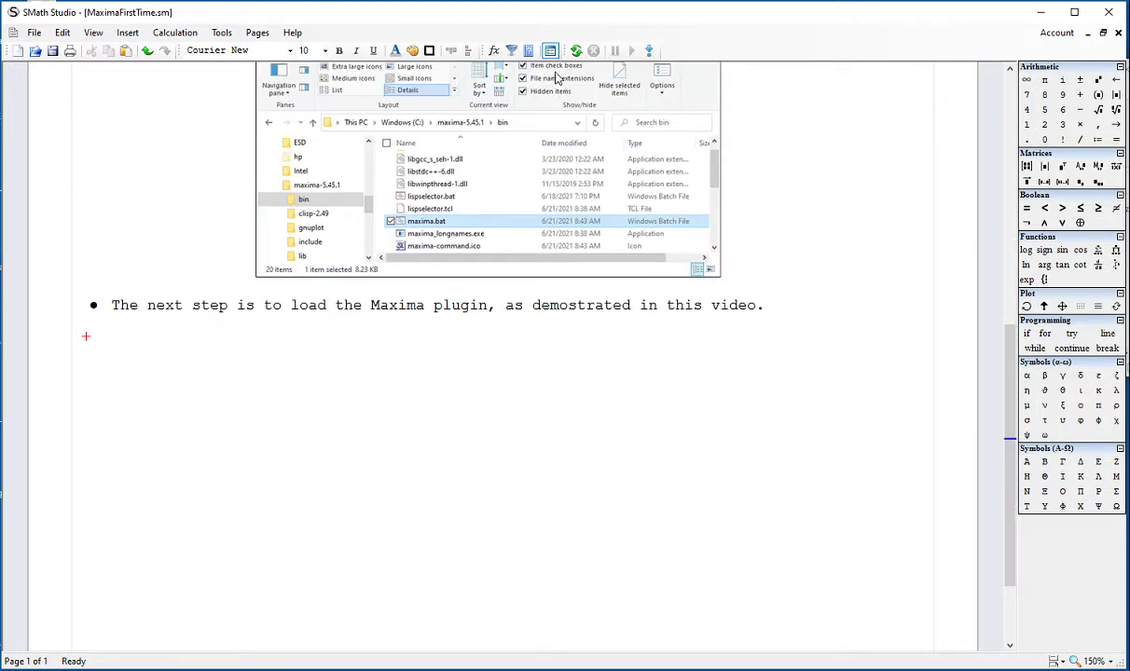
left_click(494, 51)
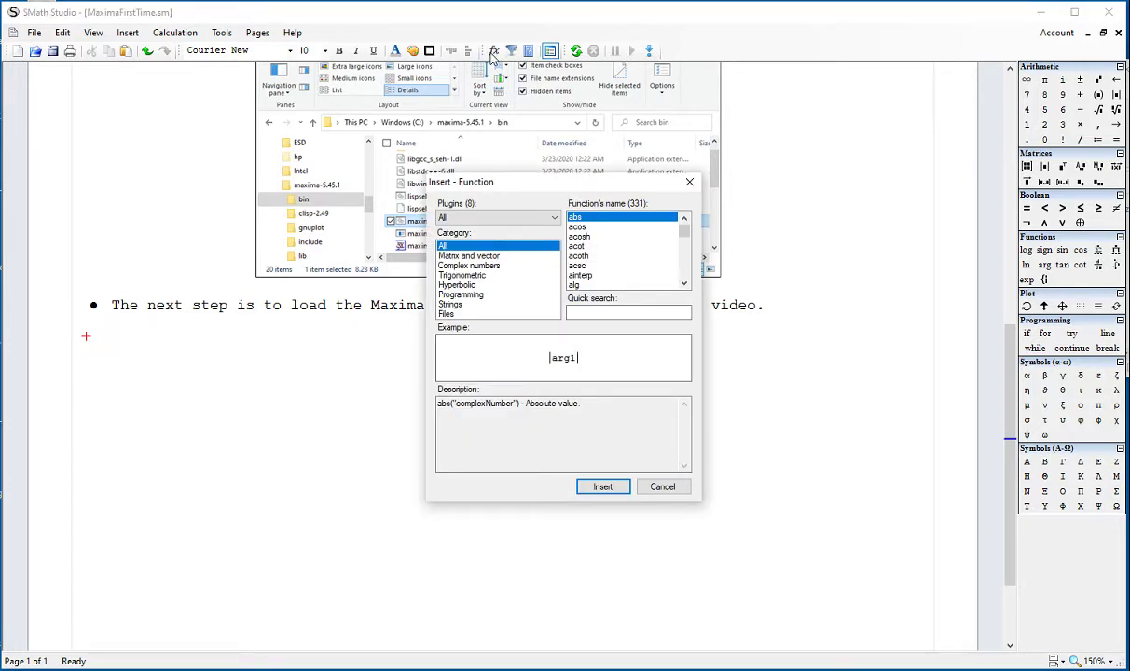
left_click(498, 217)
left_click(492, 283)
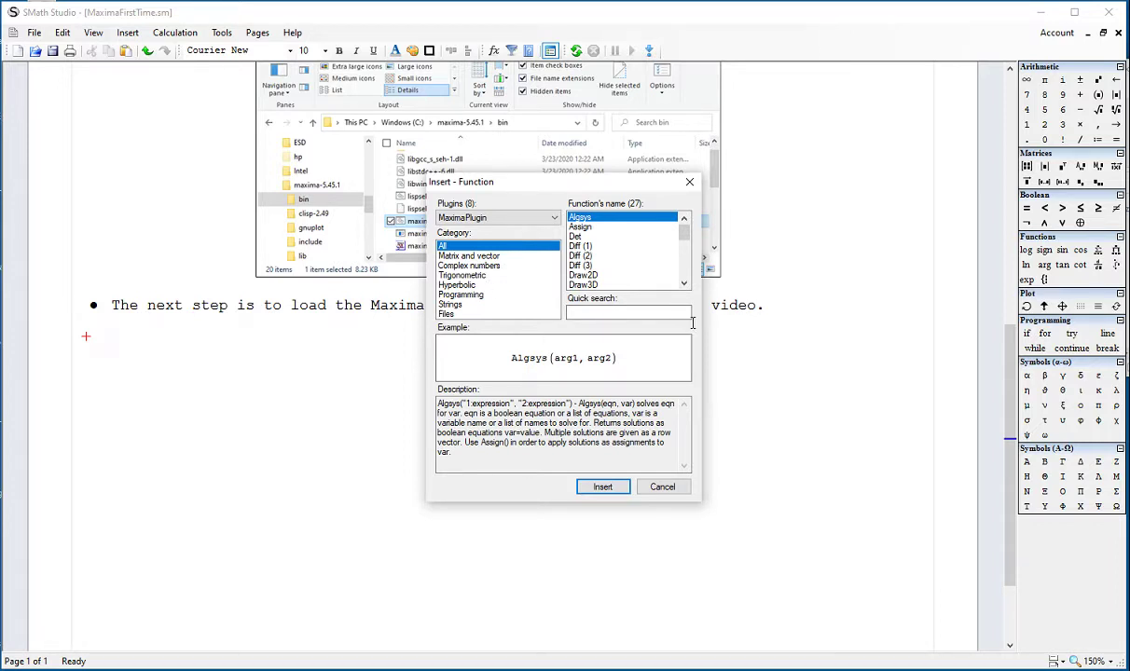
left_click(688, 271)
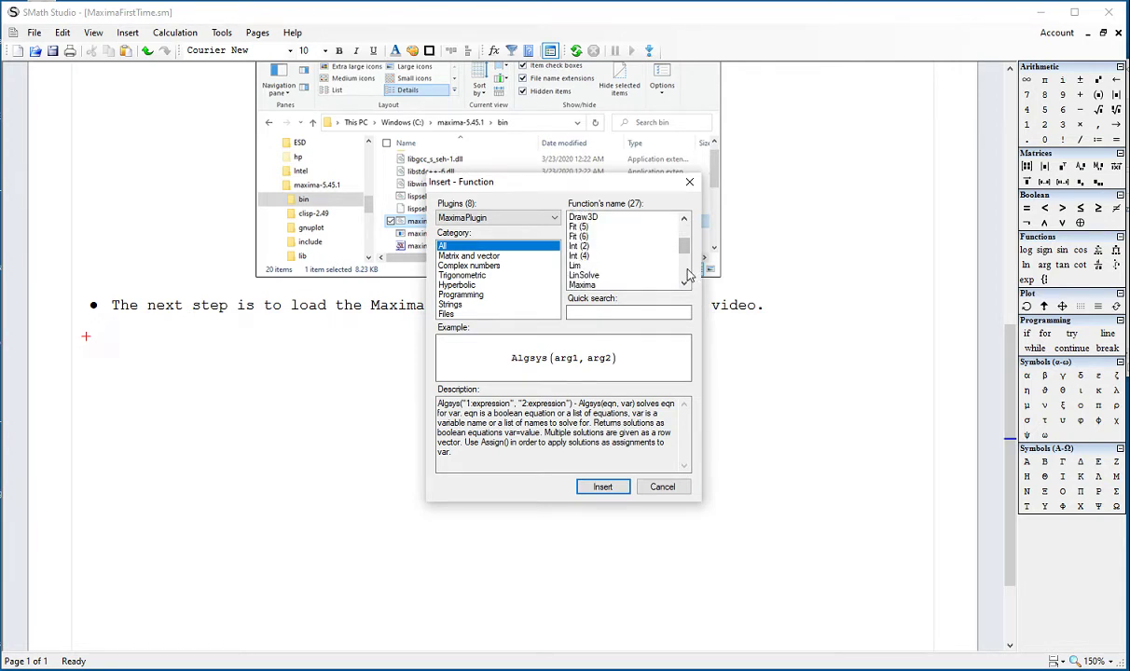
scroll(687, 247, "up", 1)
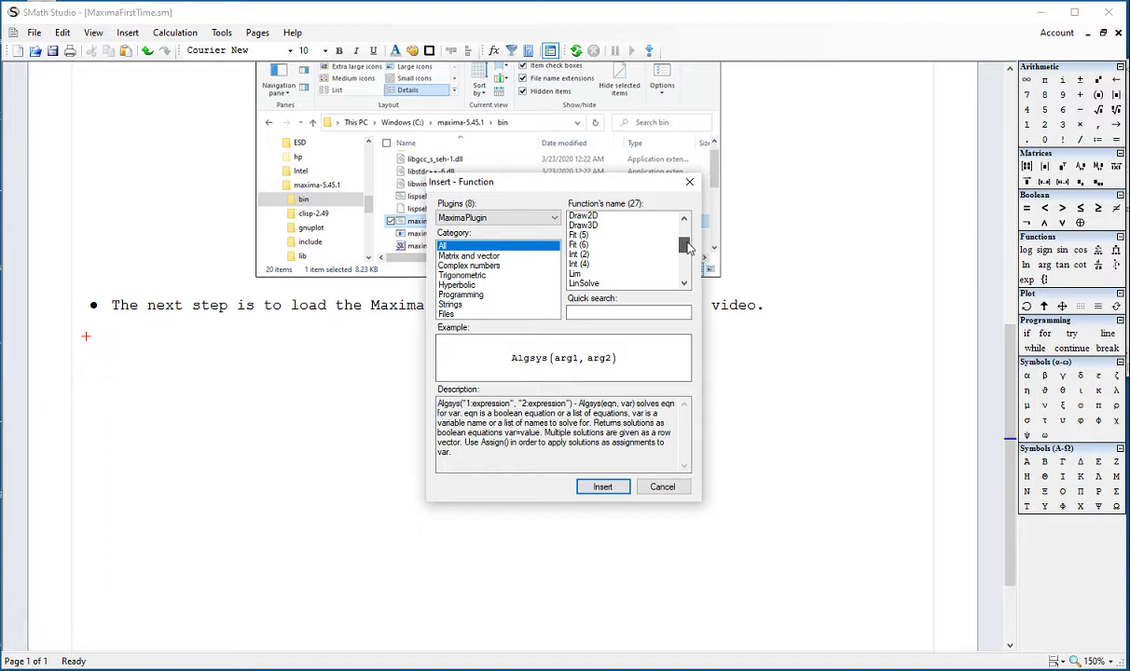
left_click_drag(687, 247, 681, 222)
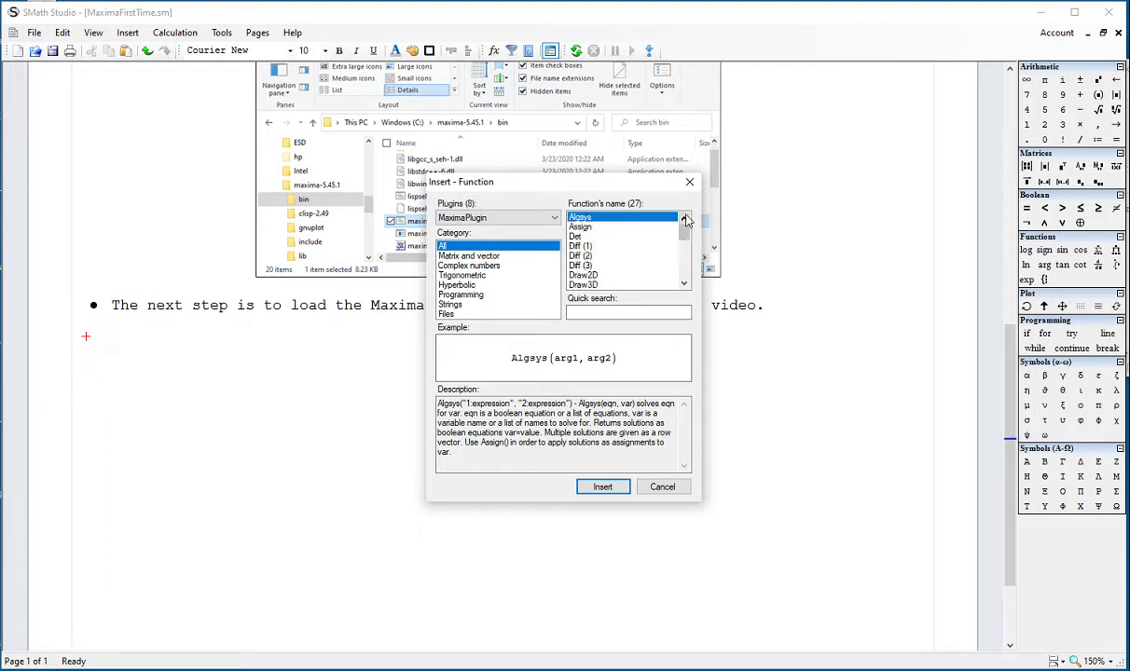
left_click(635, 238)
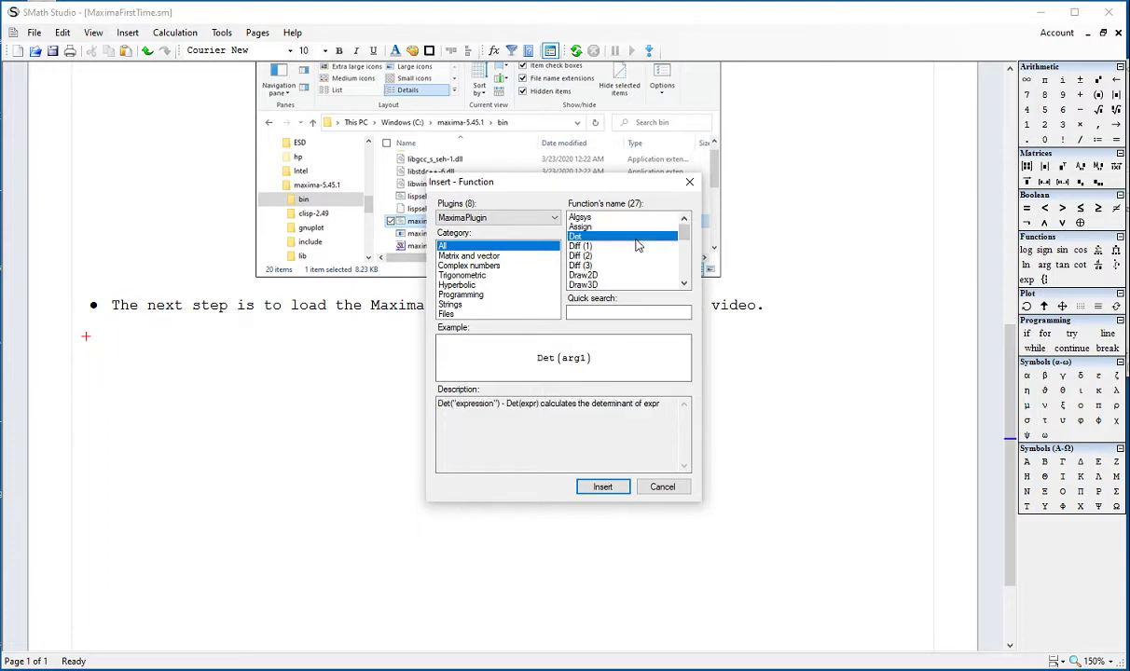
left_click(615, 486)
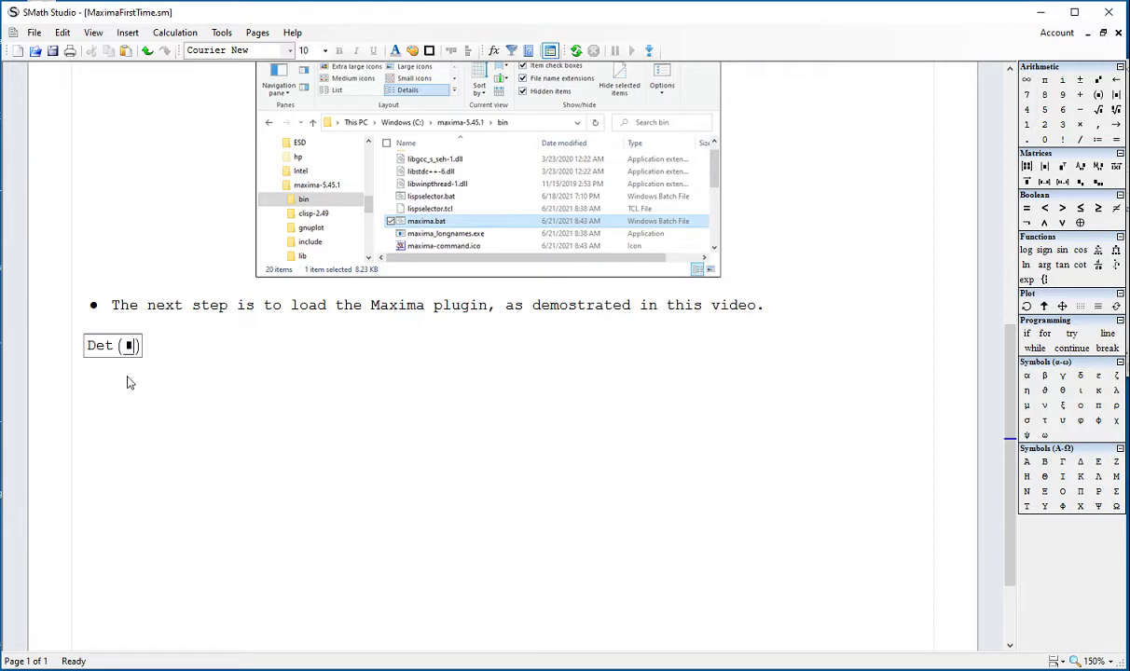
Step: Move Det lower and paste the matrix A := [1 5 6; 8 5 6; −3 2 1] definition
left_click_drag(126, 377, 111, 491)
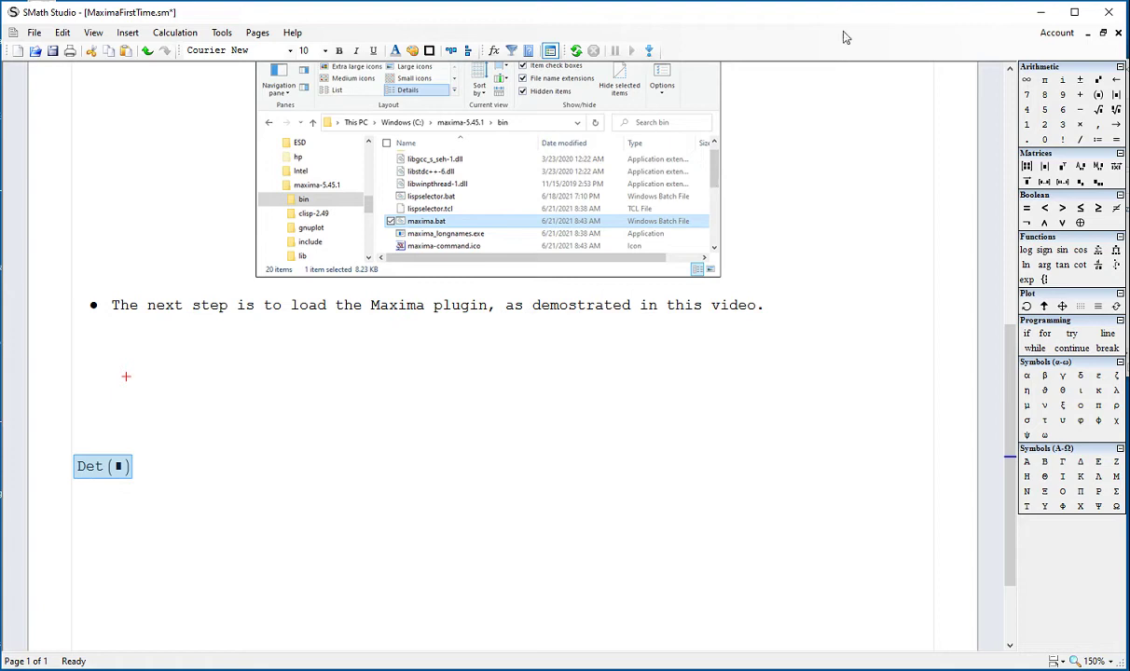
key("ctrl+v")
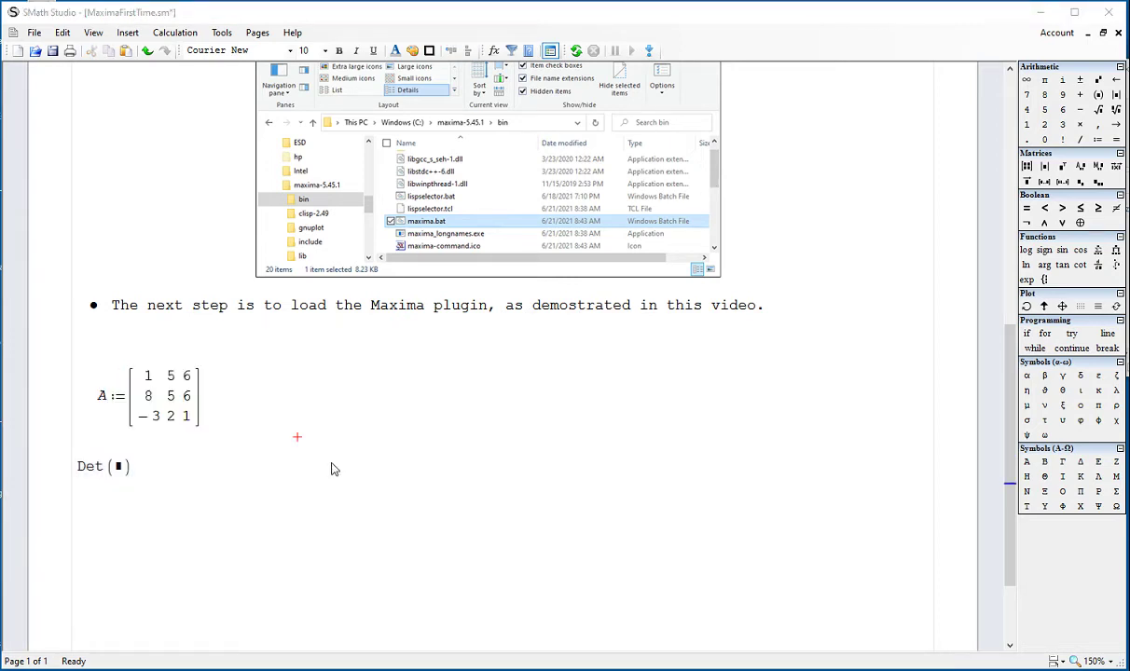
left_click_drag(227, 436, 163, 415)
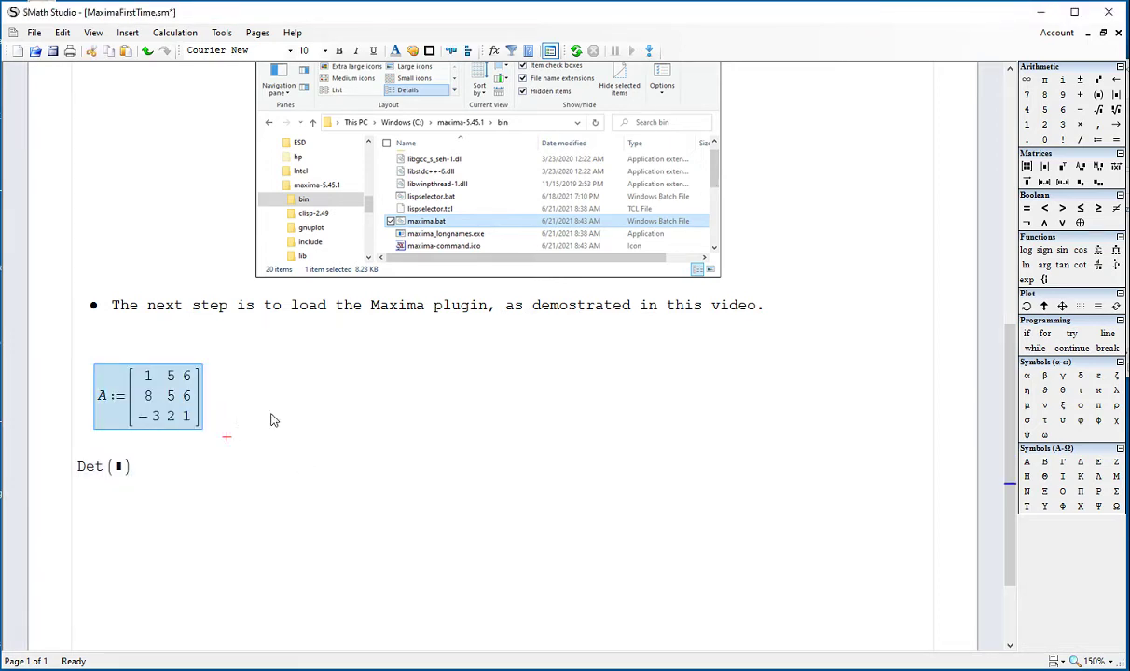
left_click(270, 419)
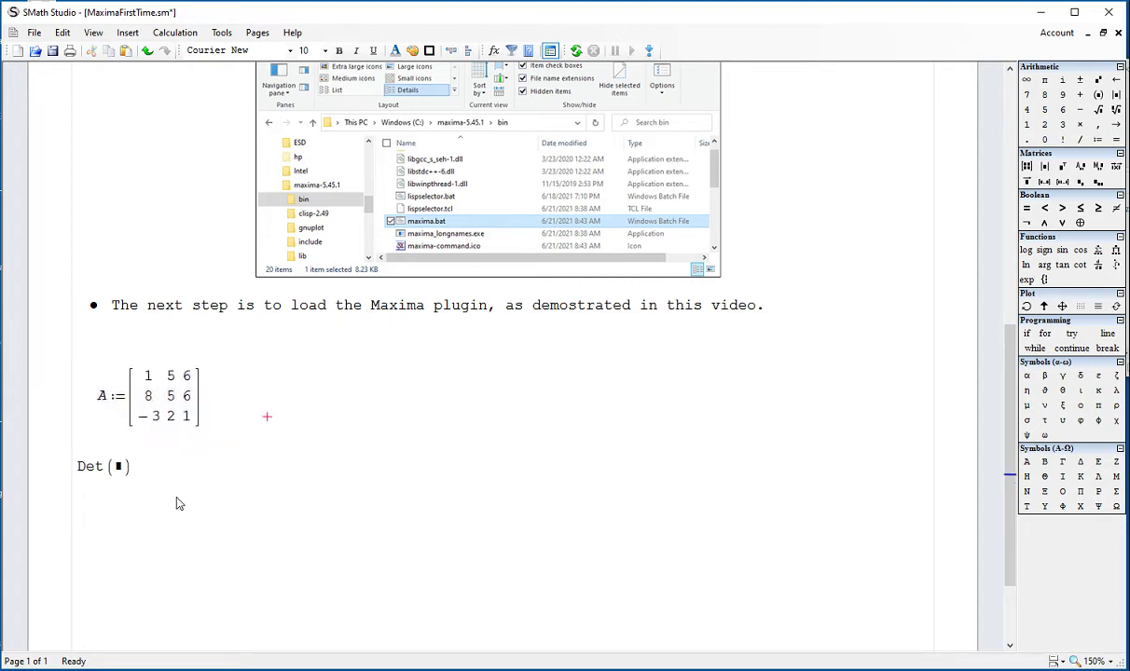
Step: Enter Det(A)= and answer the missing maxima.bat prompt
left_click(123, 470)
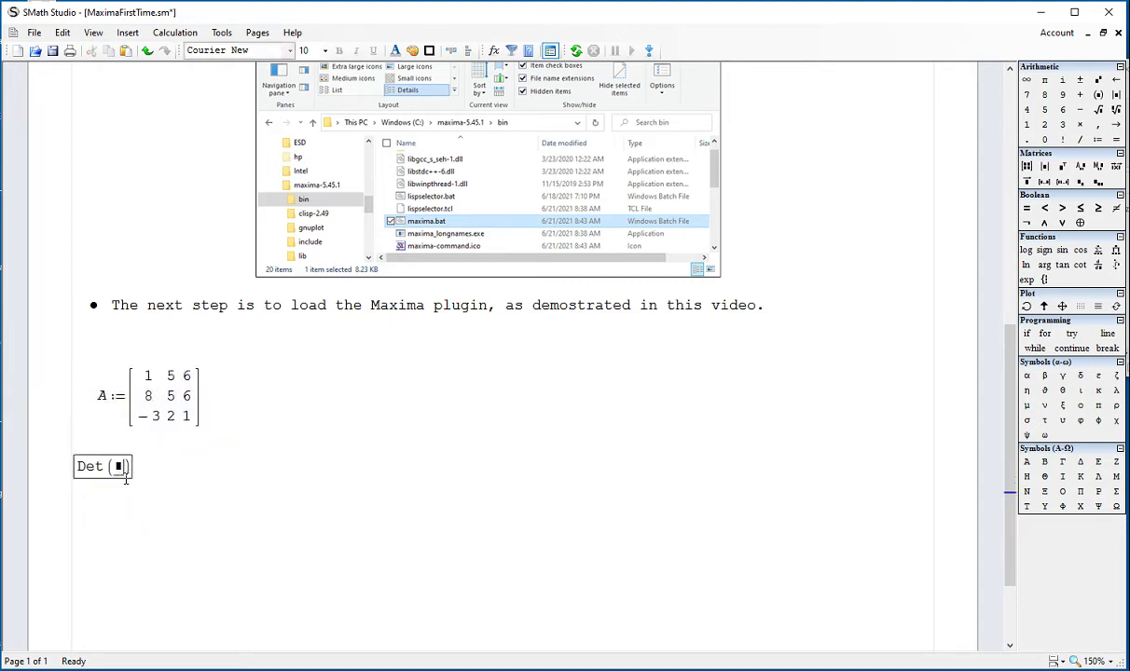
type("A)=")
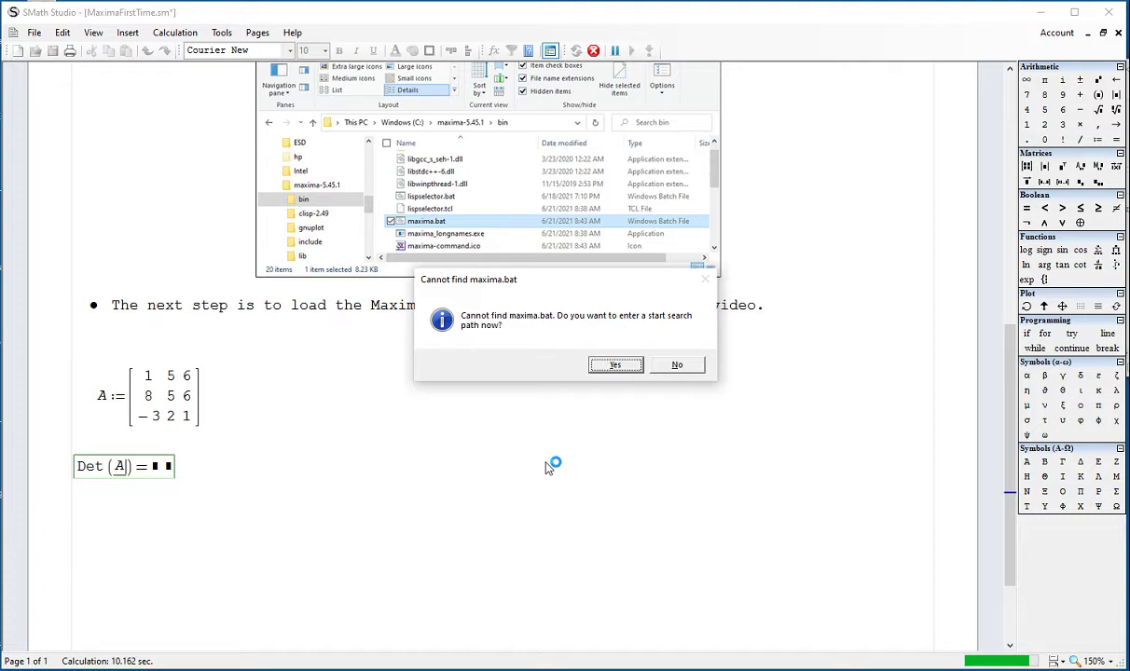
left_click(632, 371)
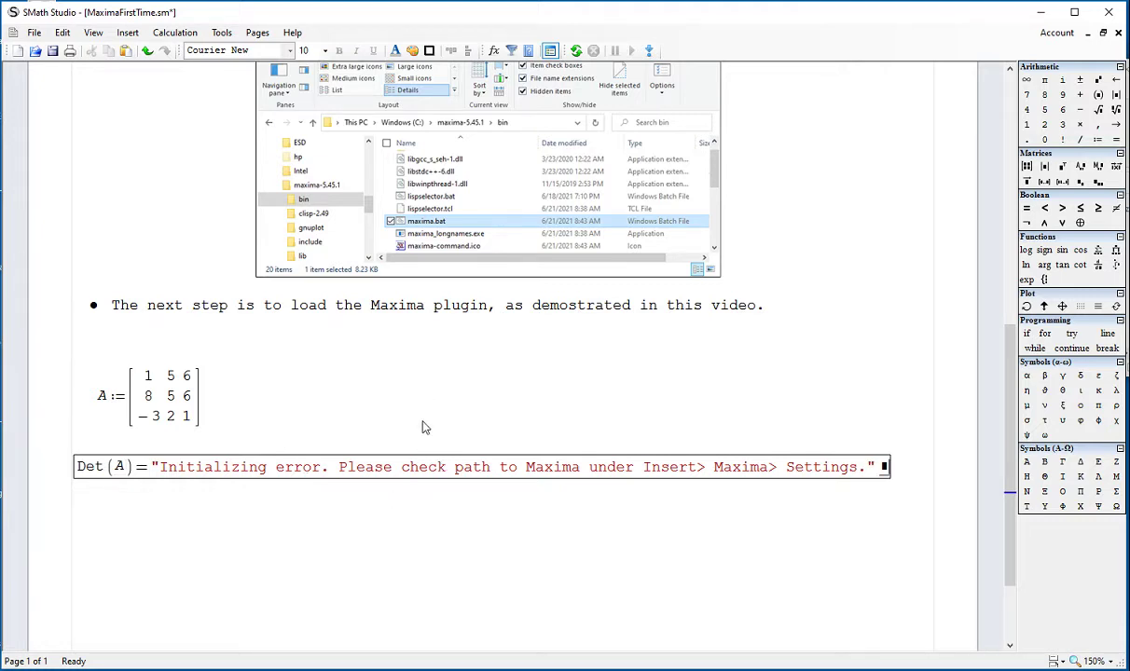
Step: Undo, then re-insert MaximaPlugin's Det as Det(A)= and place it beneath matrix A
key("ctrl+z")
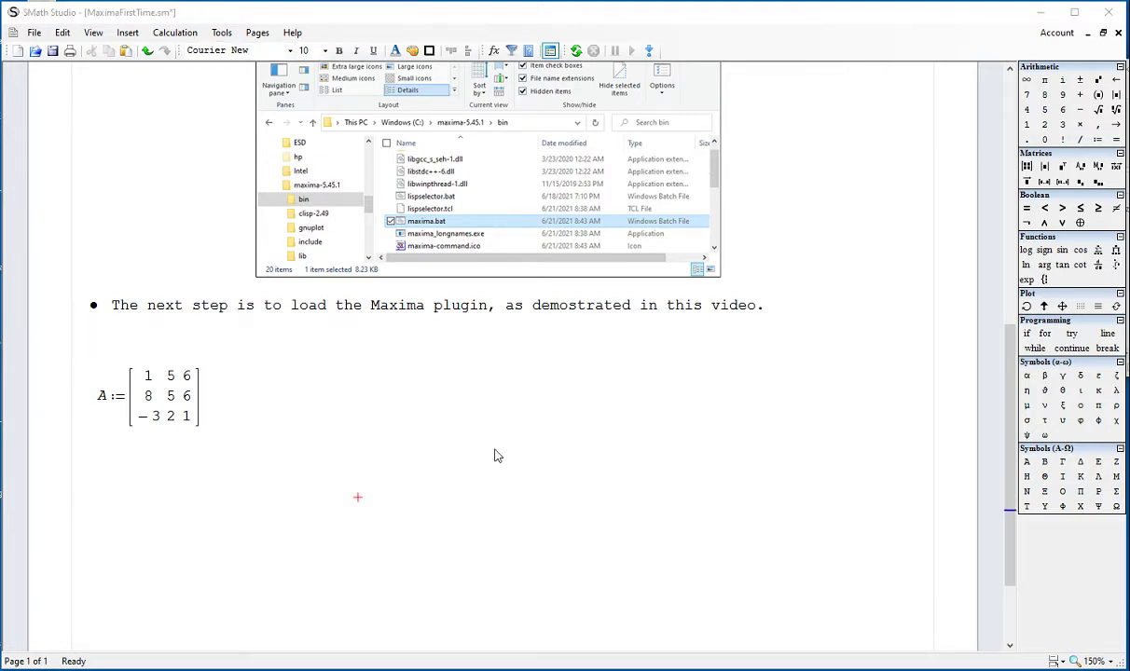
left_click(307, 426)
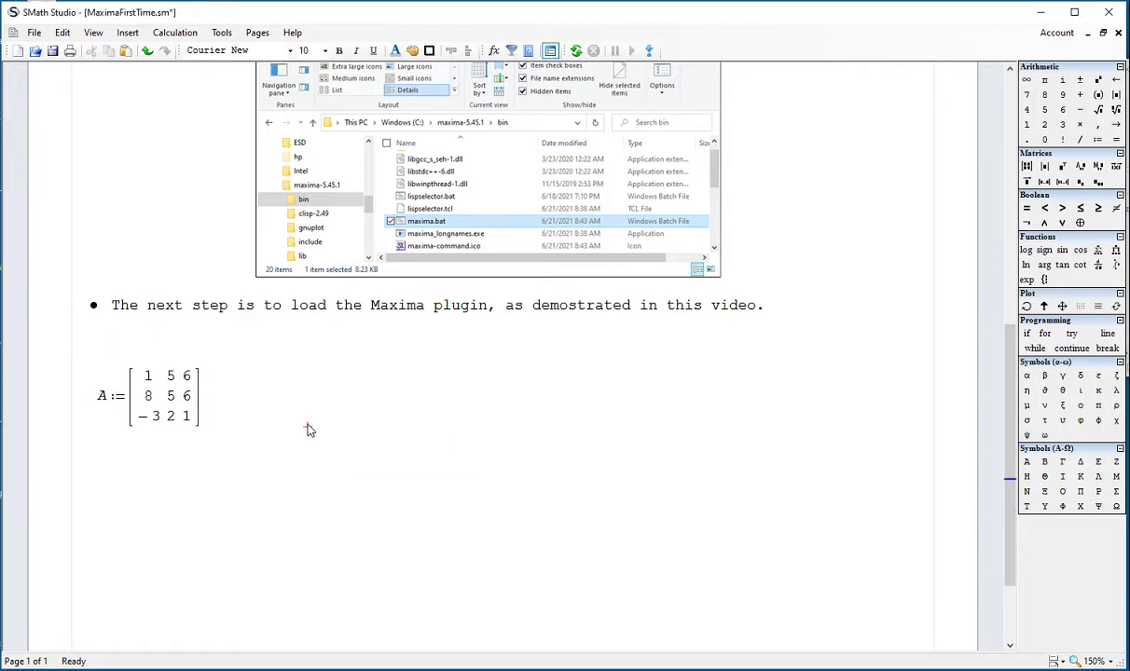
left_click(495, 52)
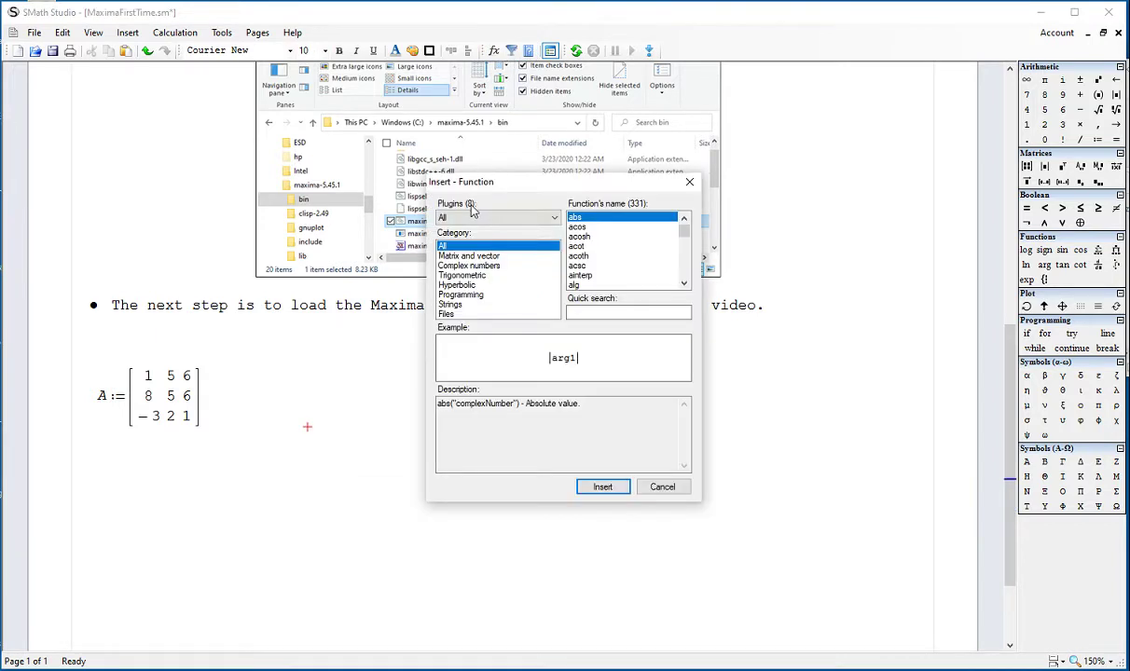
left_click(472, 219)
left_click(462, 280)
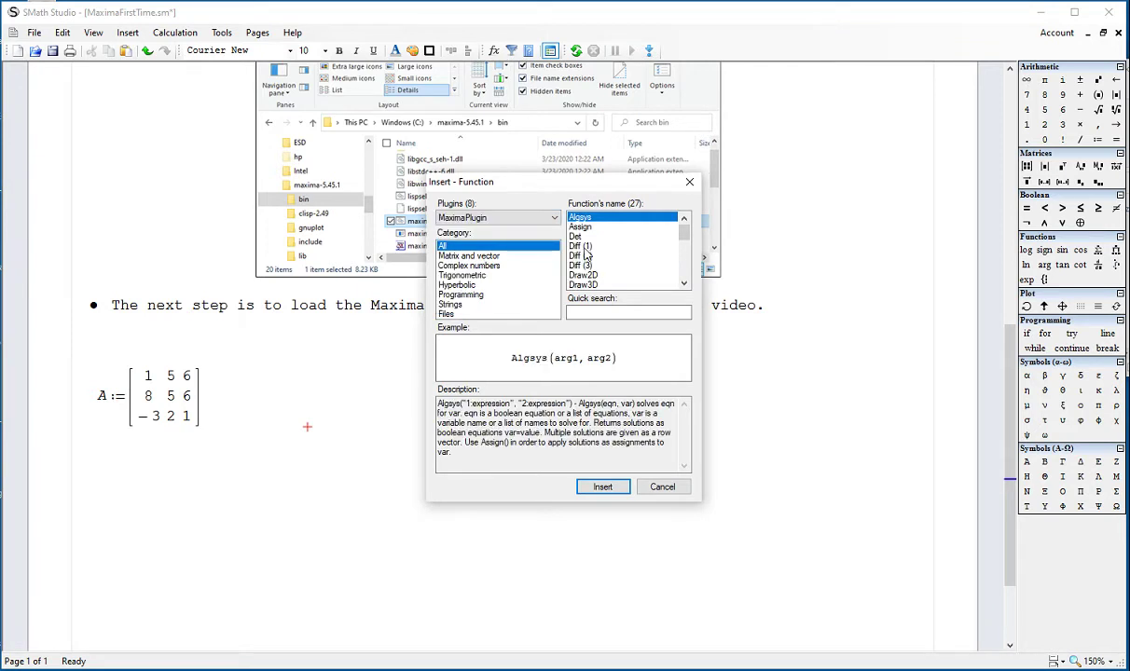
left_click(575, 236)
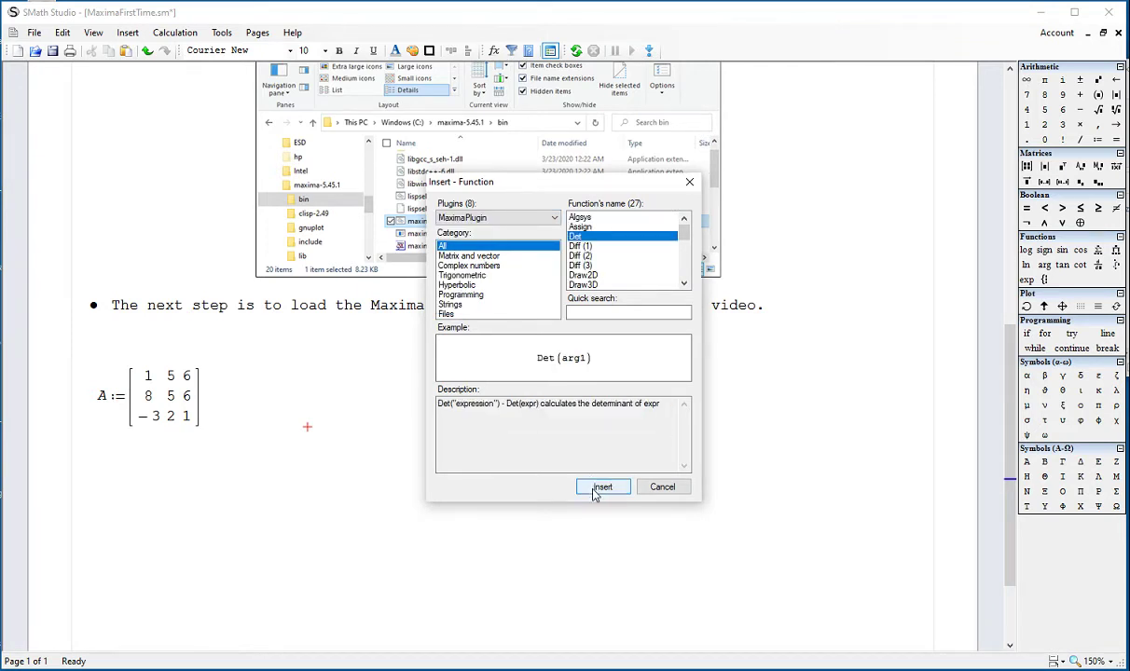
left_click(595, 488)
type("A) ")
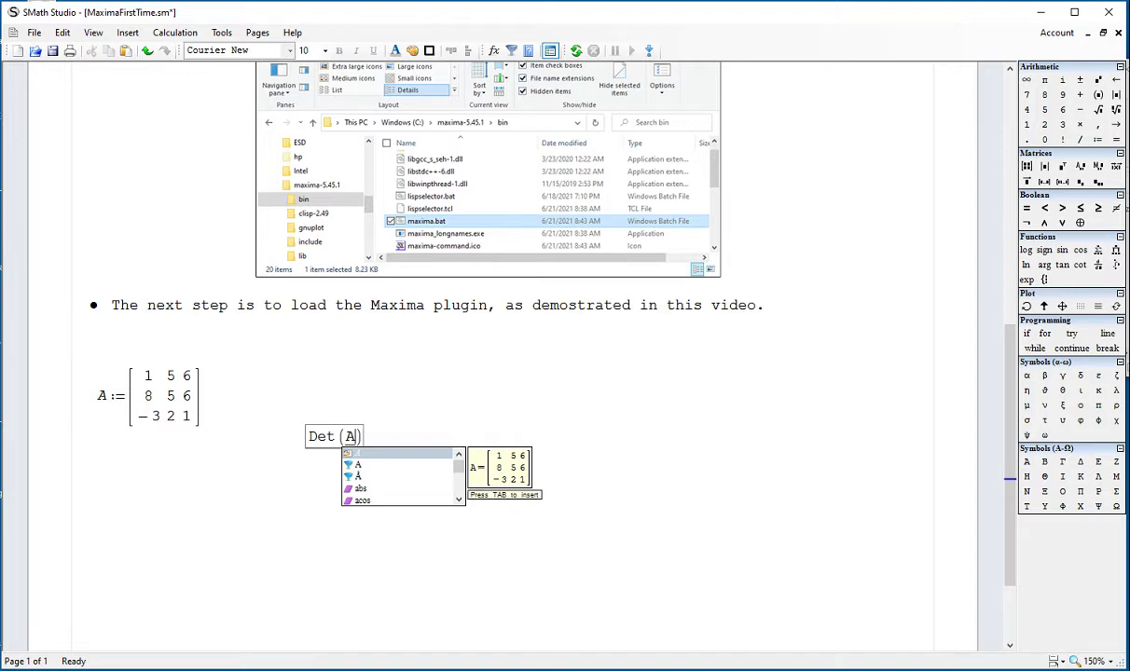
type("=")
left_click_drag(669, 477, 438, 492)
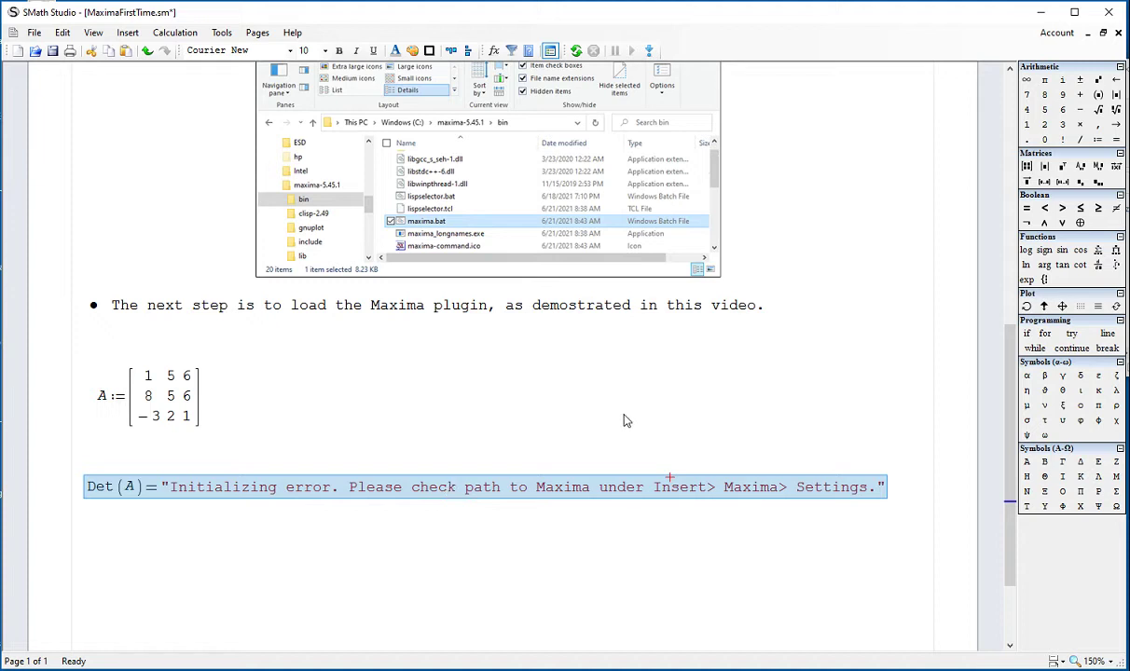
Step: Open the Maxima plugin settings from the Insert menu and center the window
left_click(127, 33)
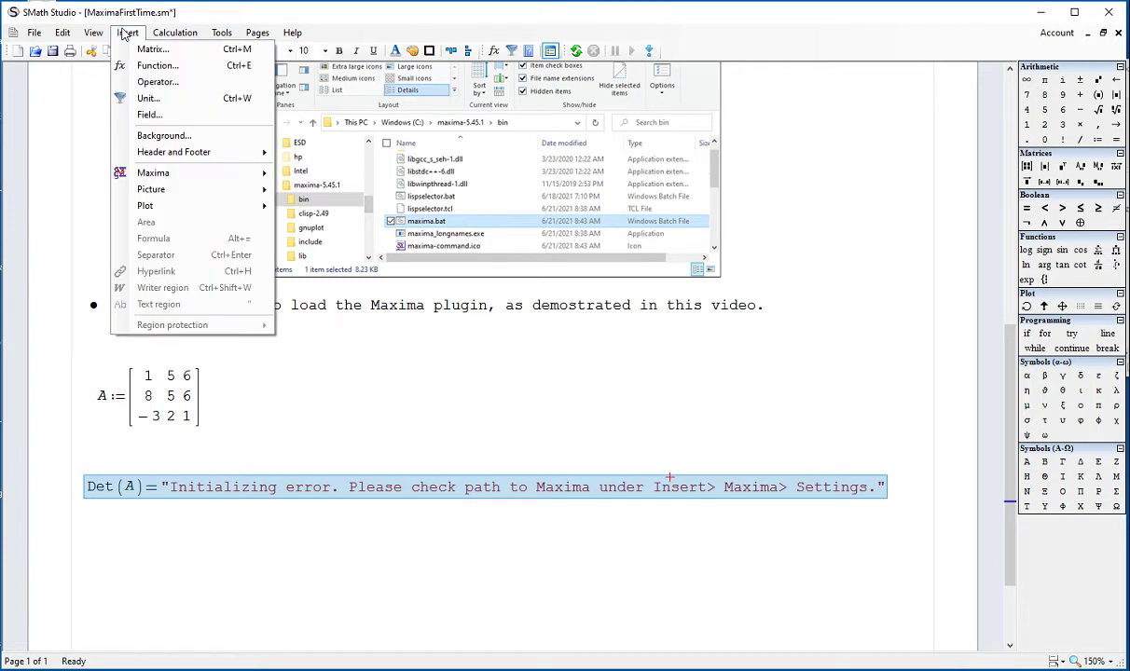
mouse_move(186, 173)
left_click(312, 208)
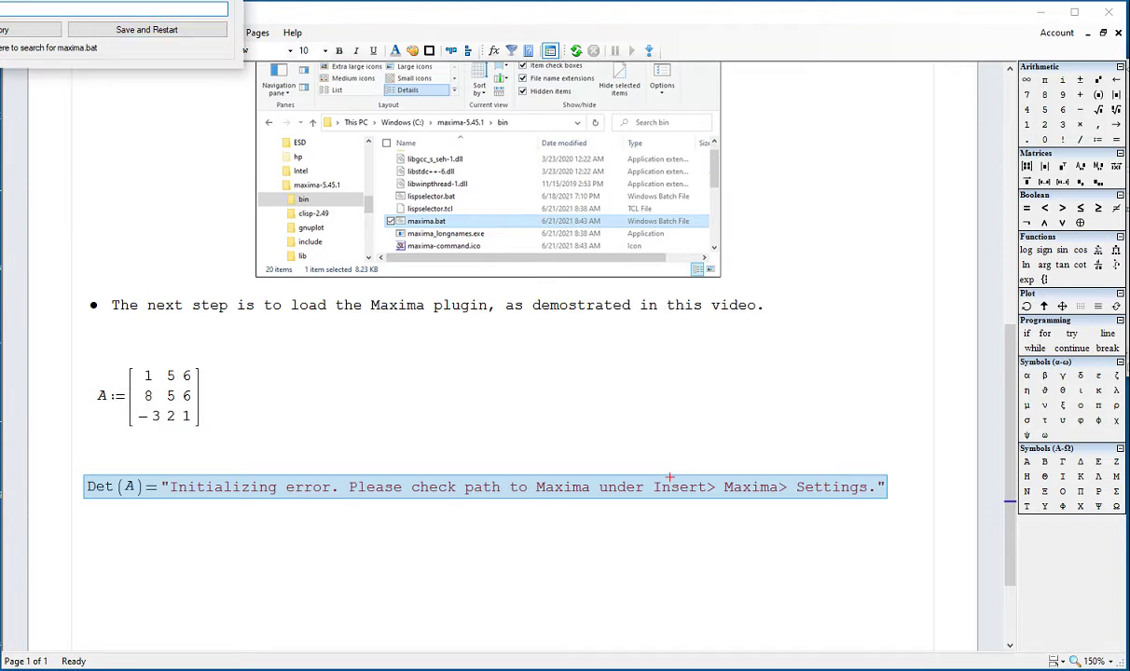
left_click_drag(0, 0, 520, 315)
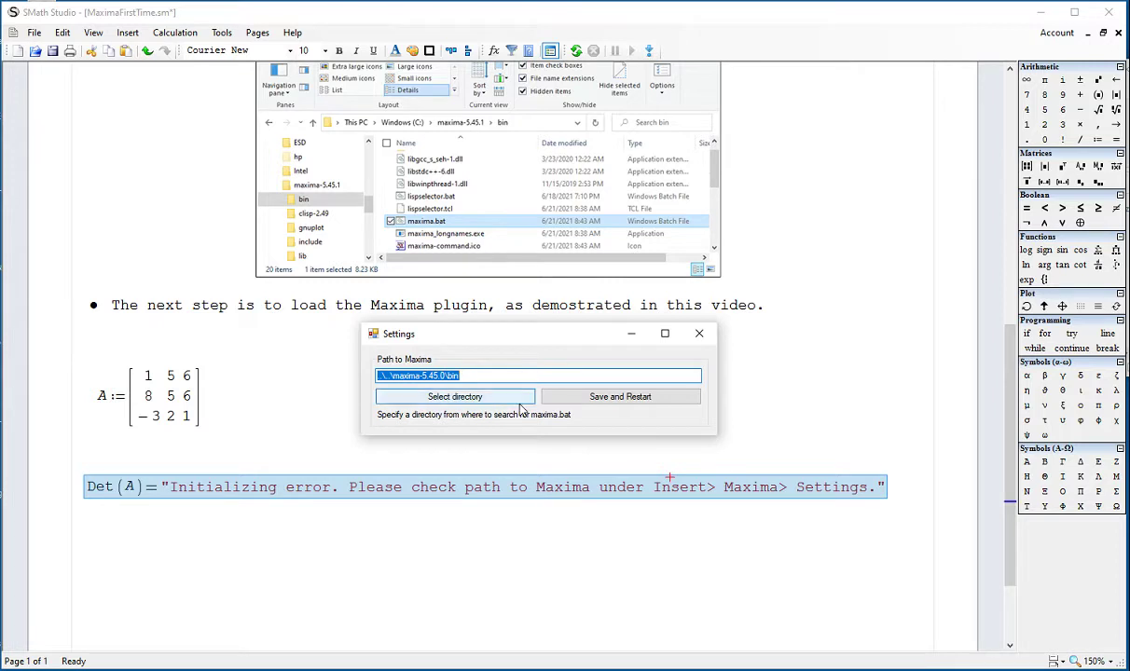
Step: Browse to C:\maxima-5.45.1\bin and choose it as the Maxima folder
left_click(464, 399)
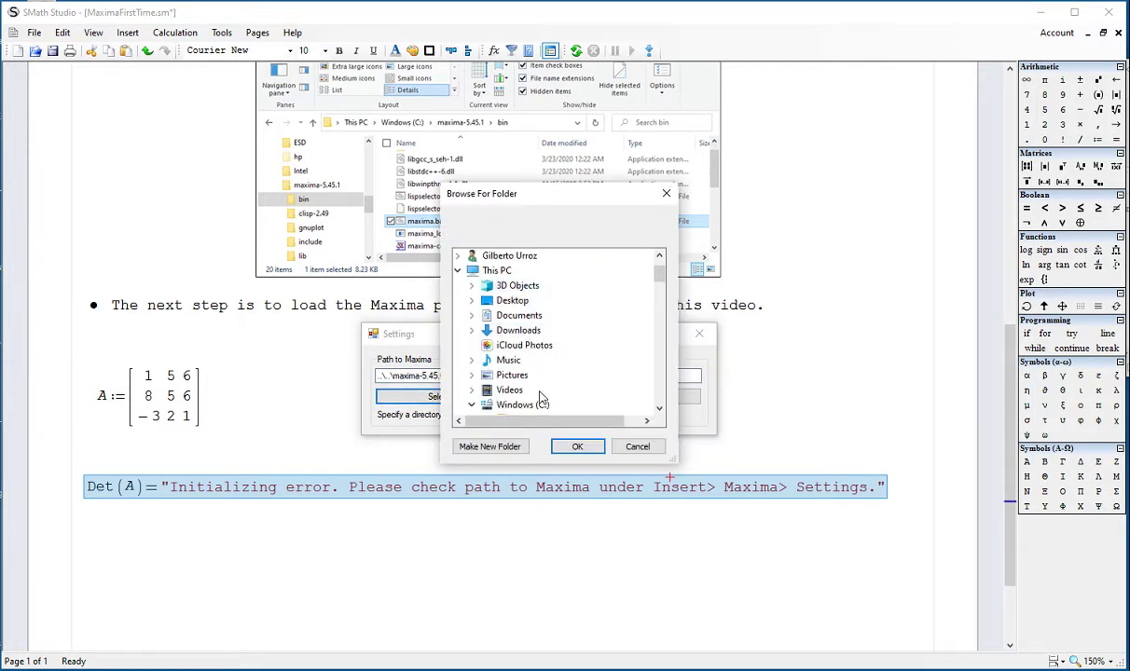
left_click(541, 403)
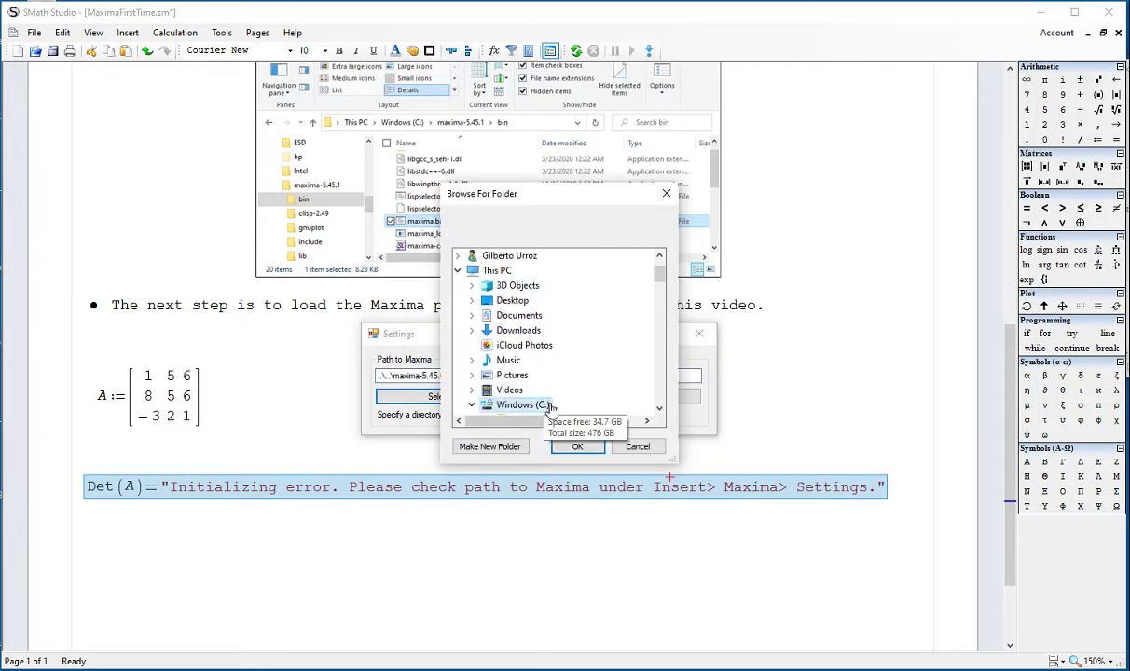
left_click(659, 409)
scroll(659, 410, "down", 3)
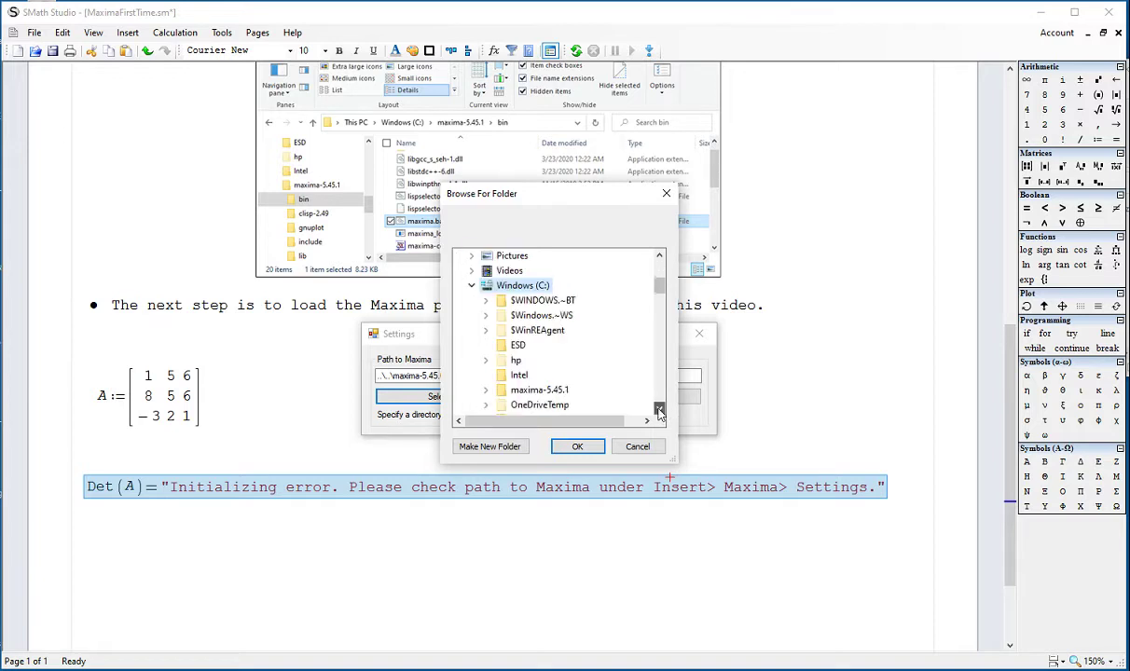
double_click(558, 360)
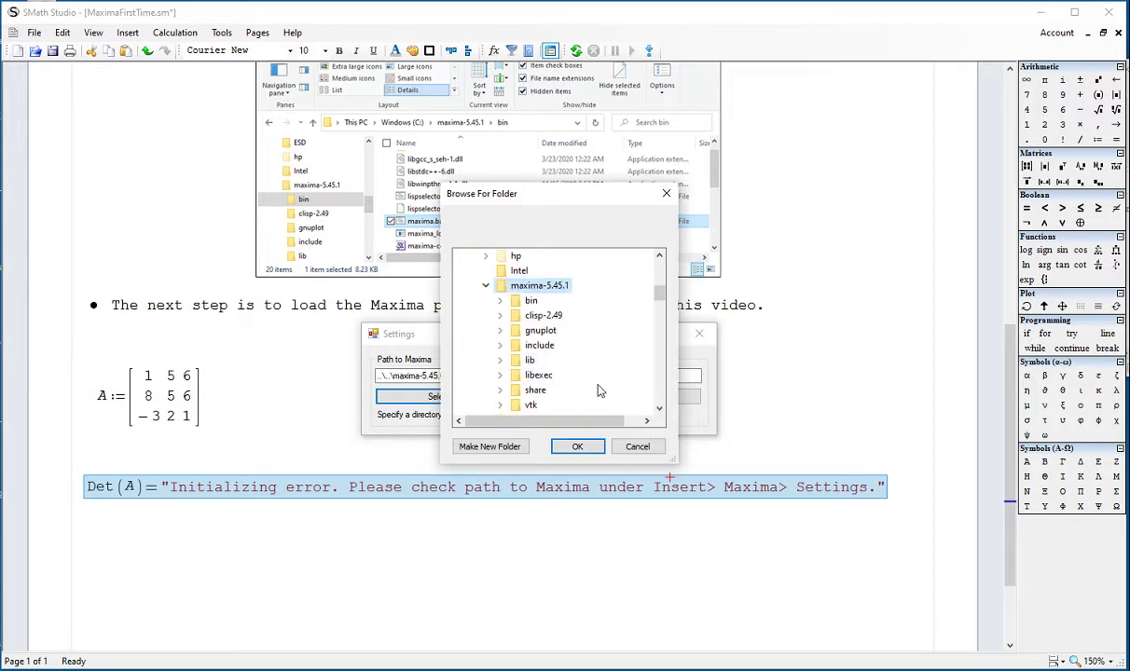
left_click(501, 301)
left_click(531, 300)
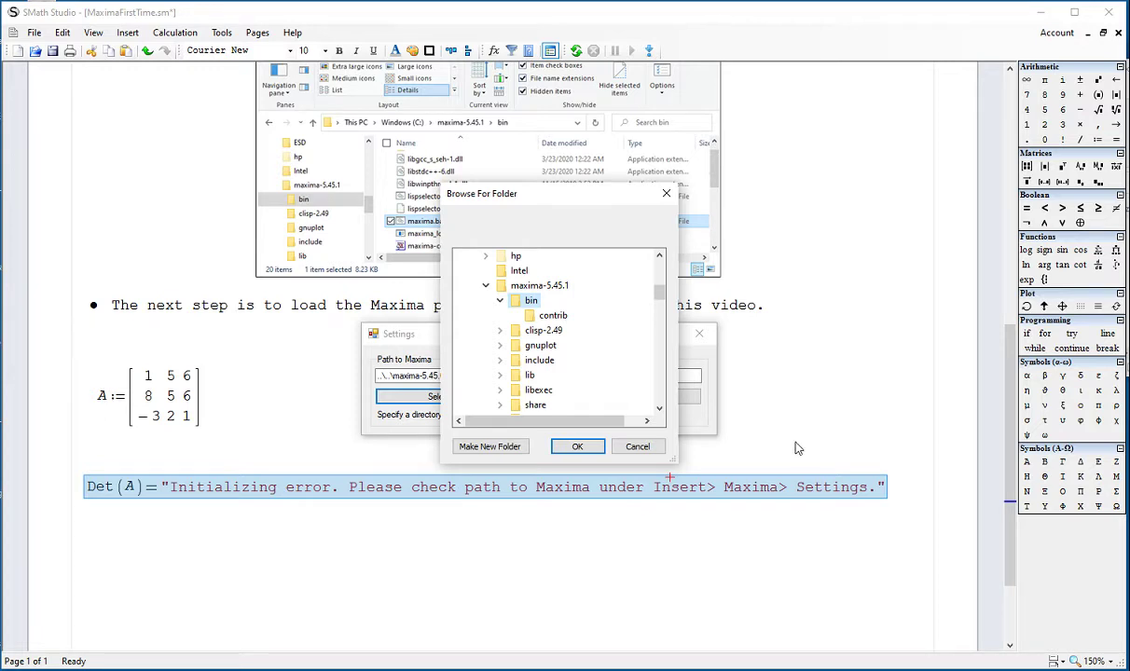
left_click(579, 449)
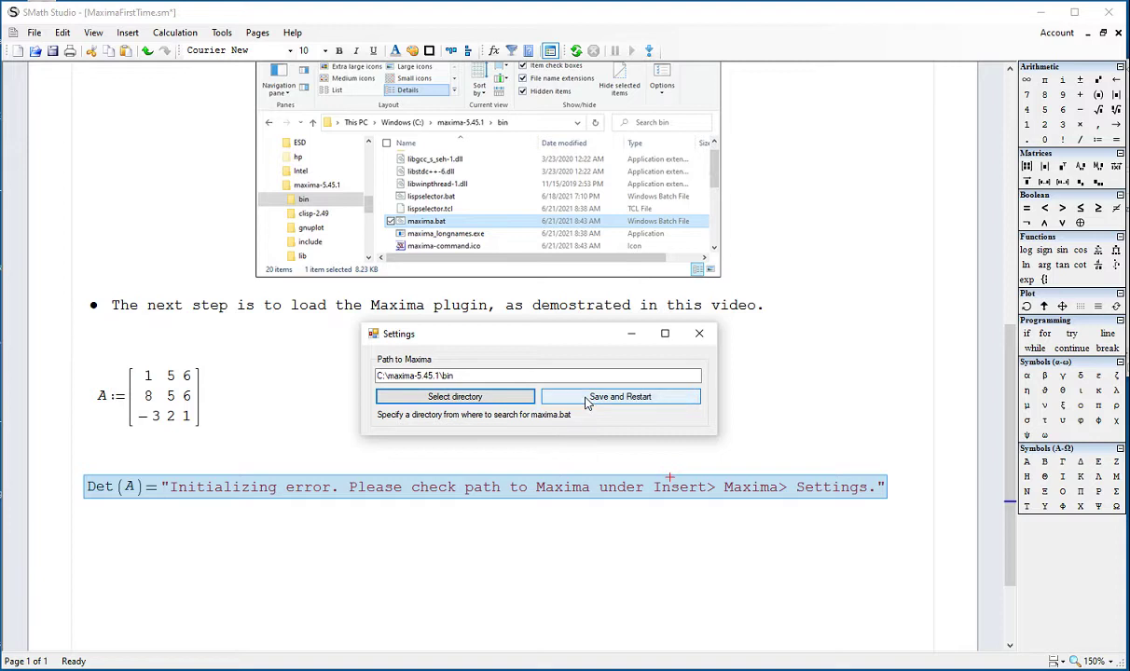
Step: Save the Maxima path, dismiss the maxima.bat found message and close the settings
left_click(588, 402)
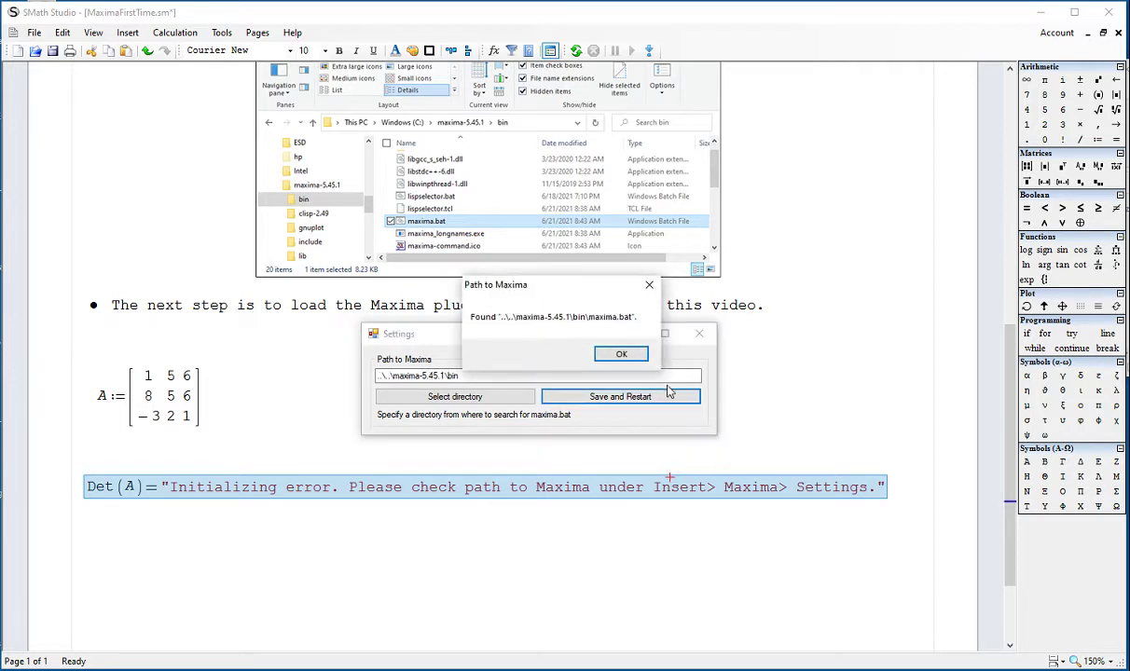
left_click(617, 356)
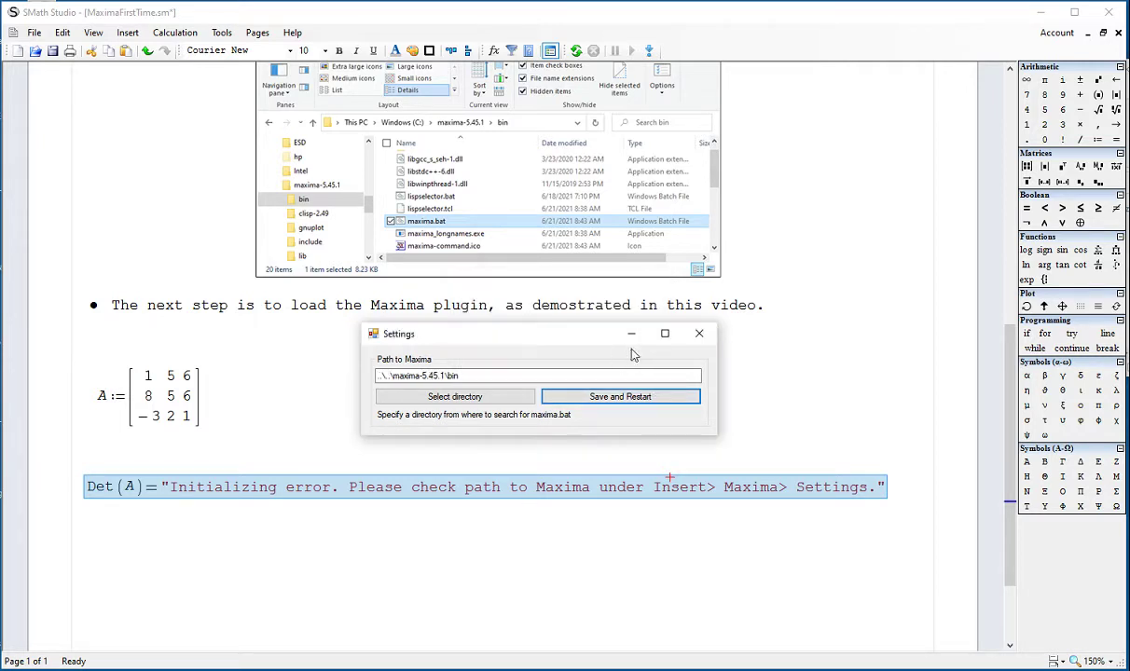
left_click(696, 336)
left_click(186, 517)
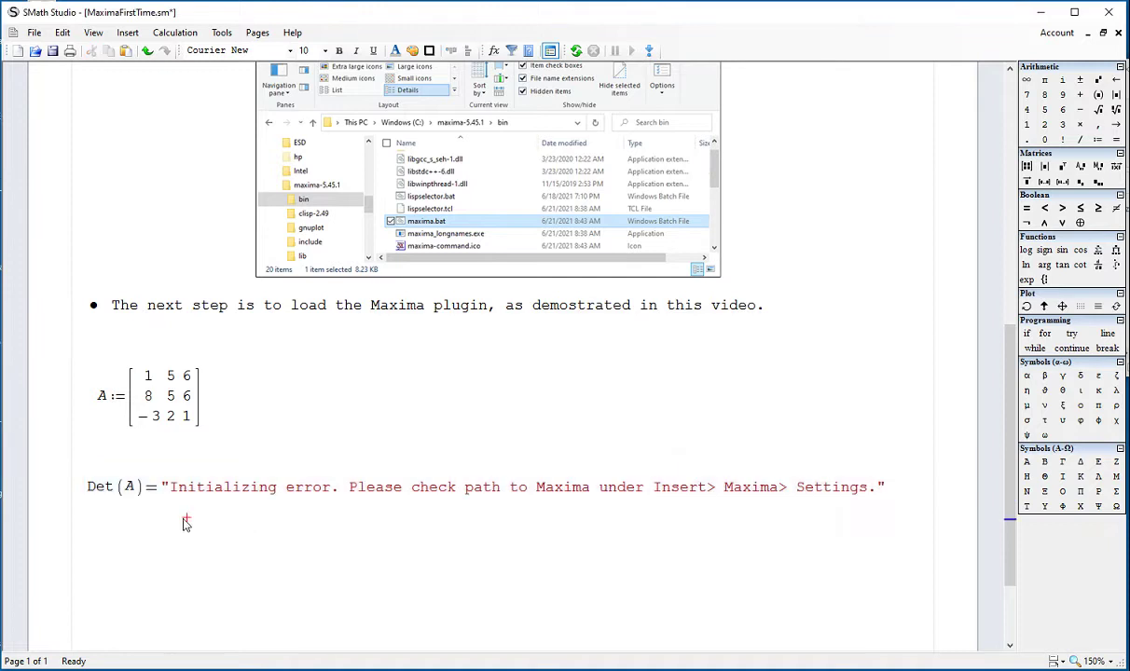
Step: Below the error line, enter Det(A)= so it returns 49
left_click(88, 520)
type("Det(A=")
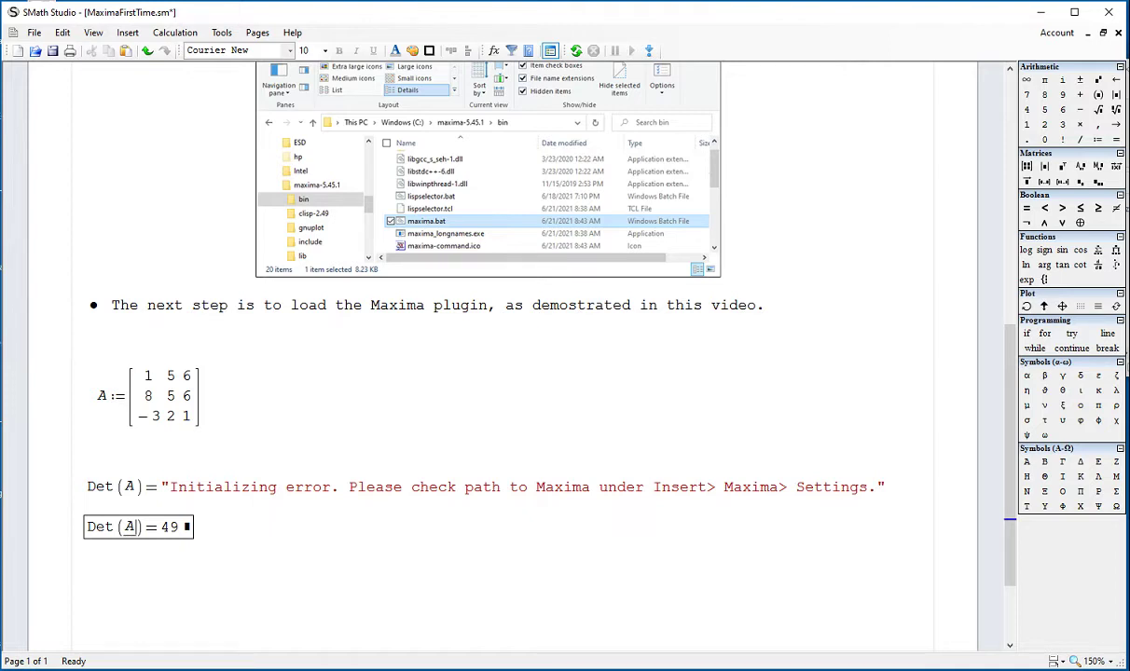
left_click(257, 547)
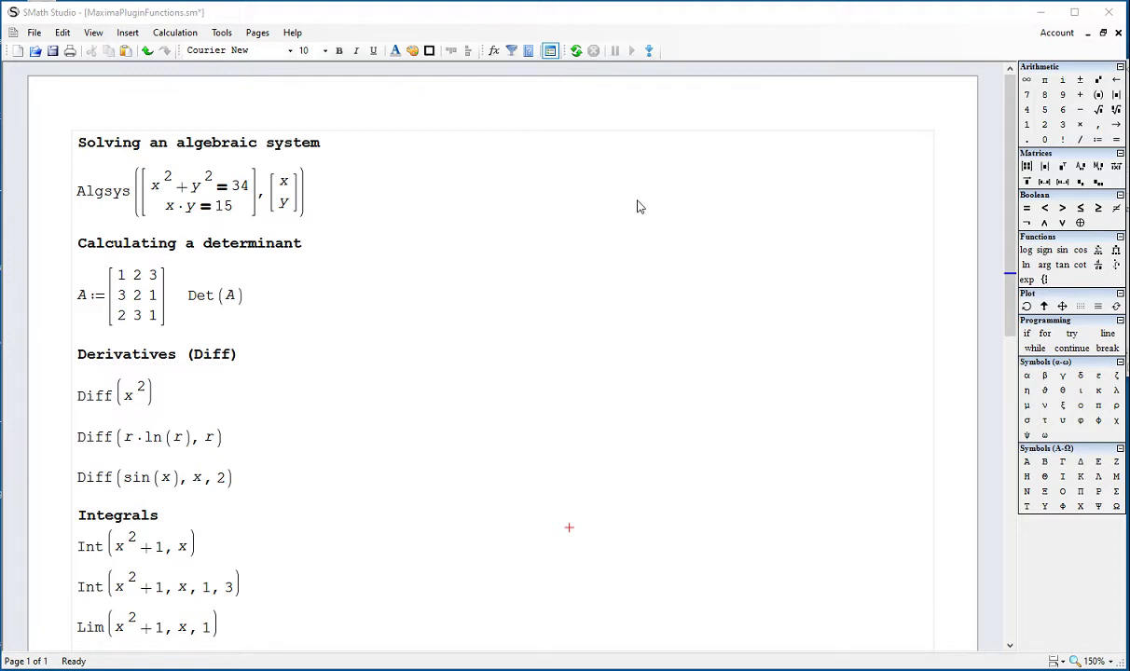
Step: Place the insertion point to the right of the Algsys heading
left_click(679, 145)
Step: Filter Insert Function to MaximaPlugin and review the Det and Diff descriptions
left_click(494, 51)
left_click(514, 218)
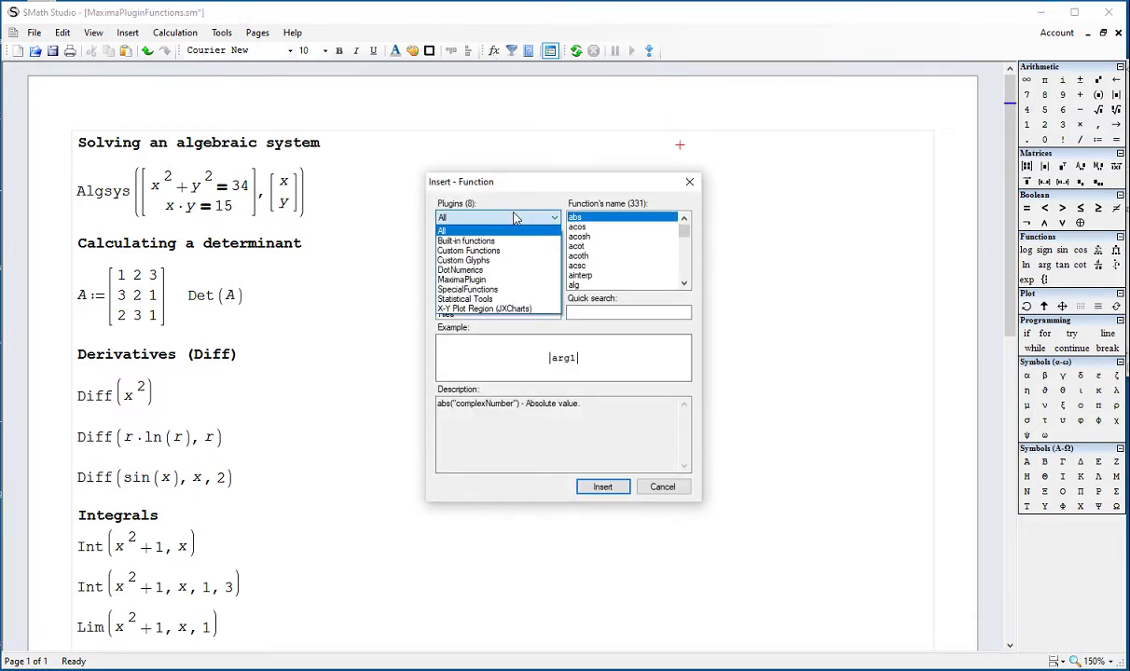
left_click(512, 281)
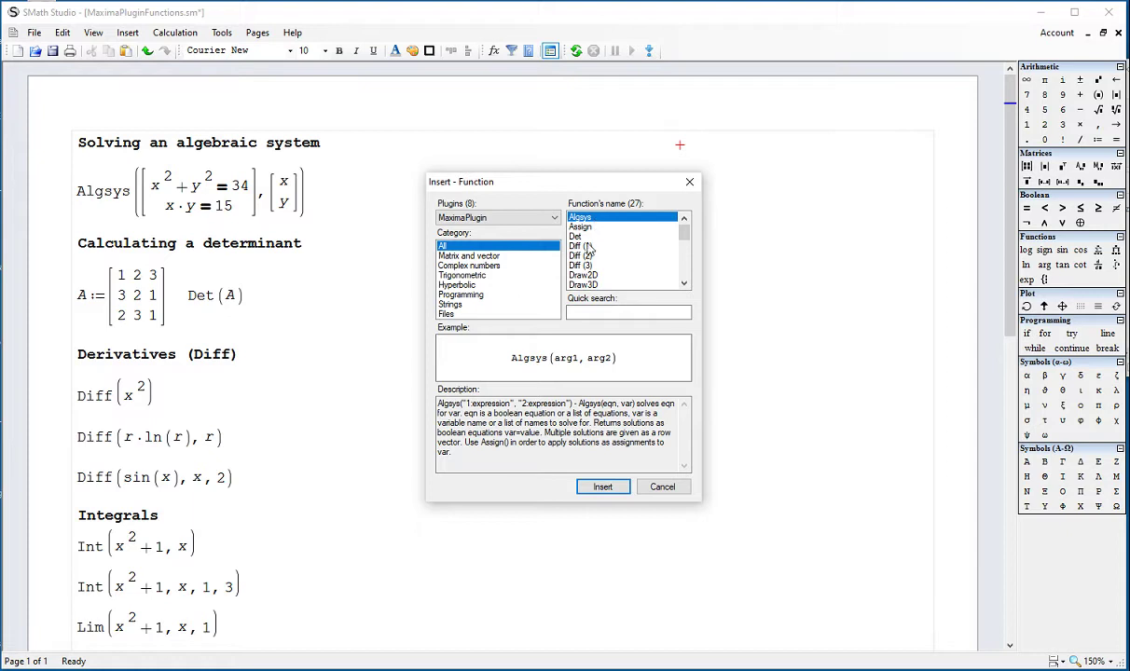
key("Down")
key("Down")
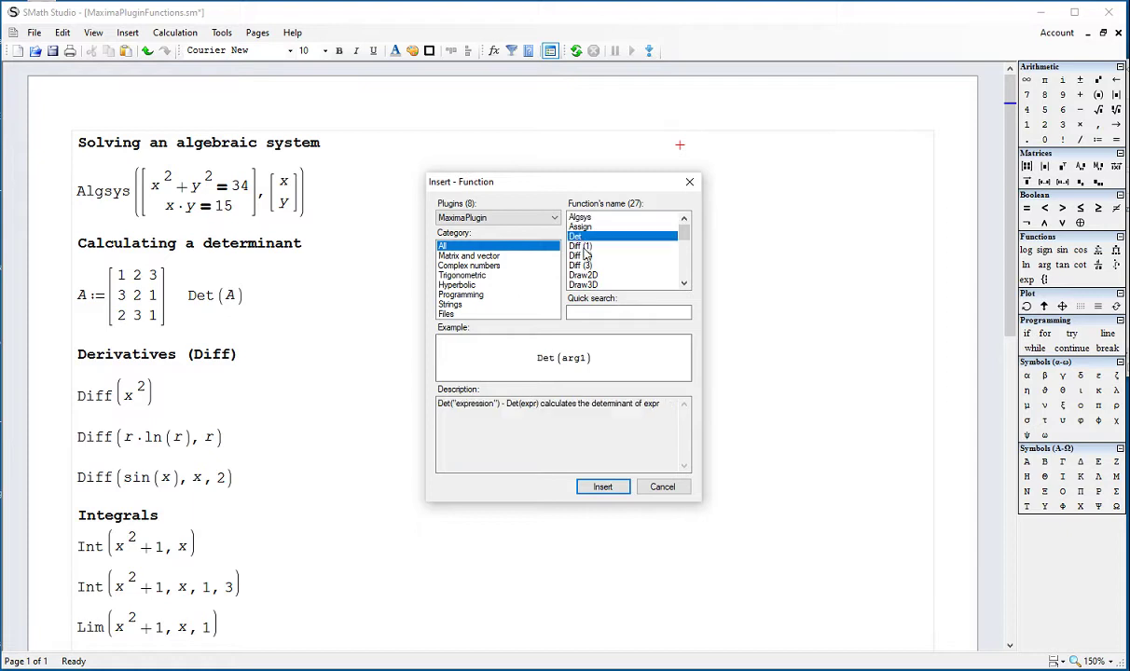
key("Down")
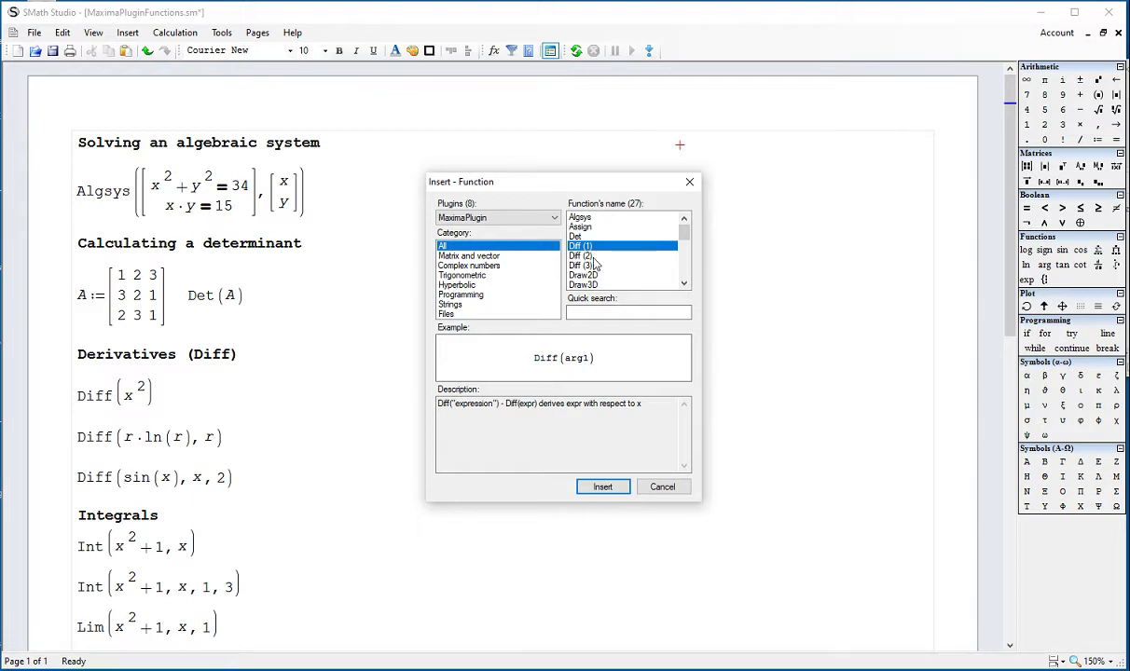
key("Down")
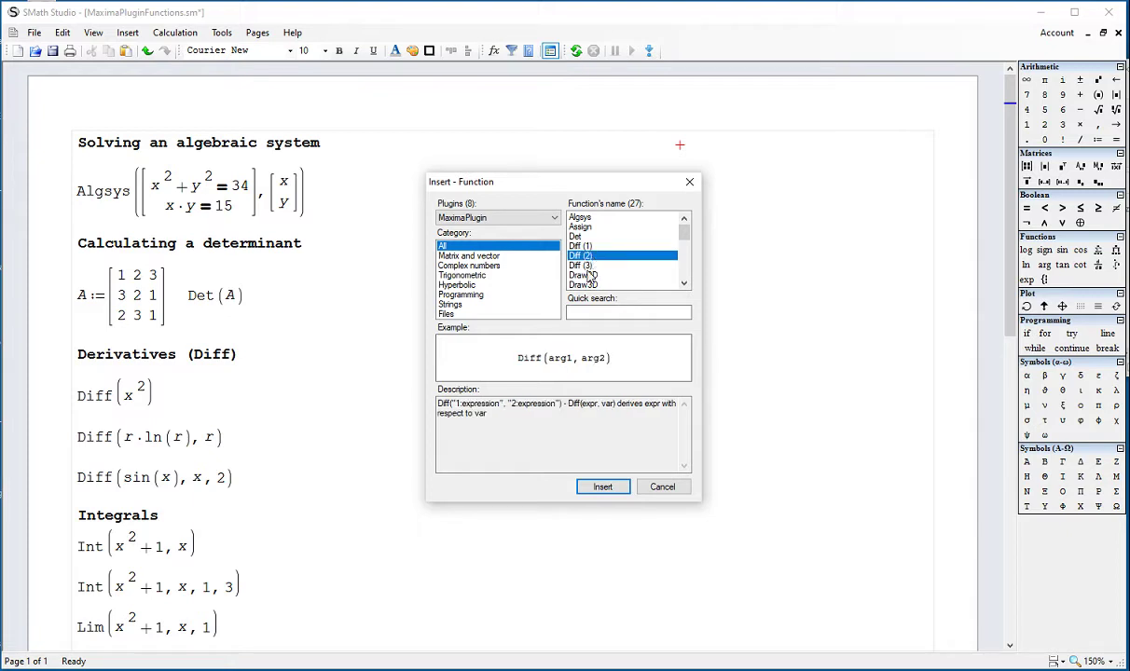
left_click(586, 266)
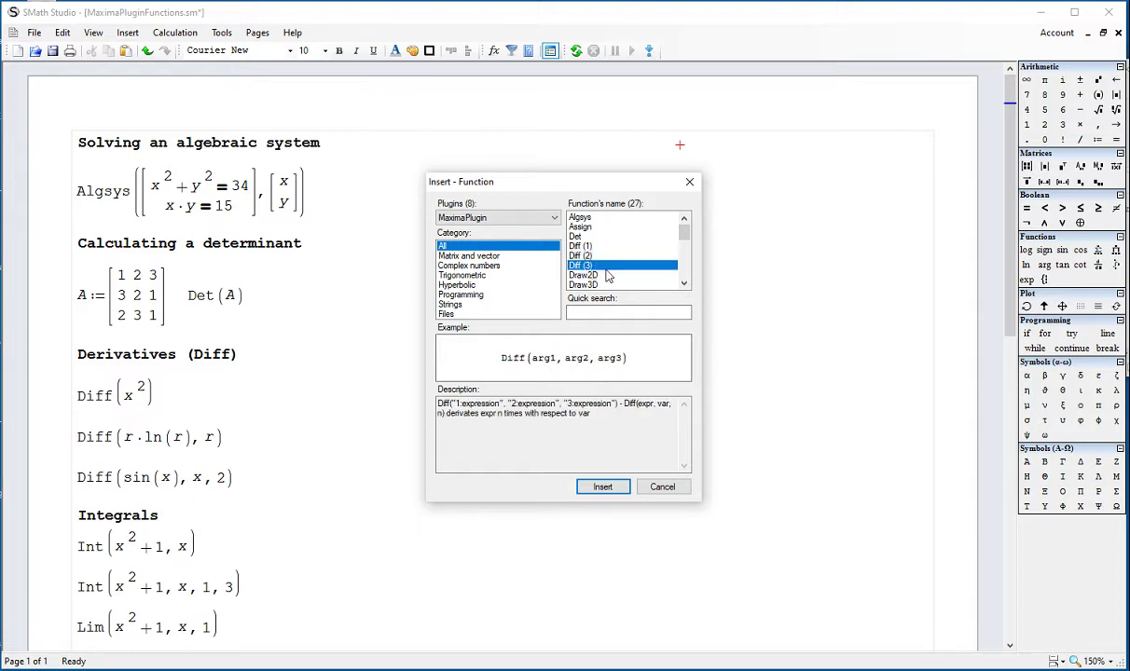
left_click(684, 286)
left_click(684, 286)
left_click(684, 286)
left_click(684, 286)
Step: Review the Int, LinSolve, mNewton, ODE 2 and Solve descriptions, then select Sum
left_click(581, 236)
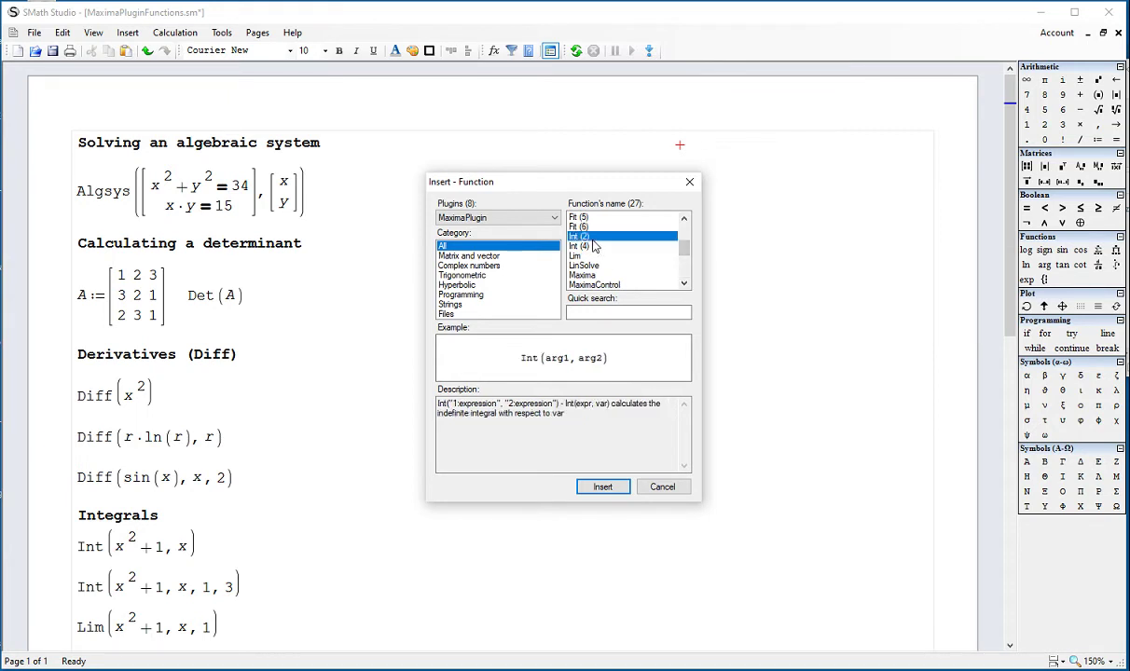
left_click(588, 247)
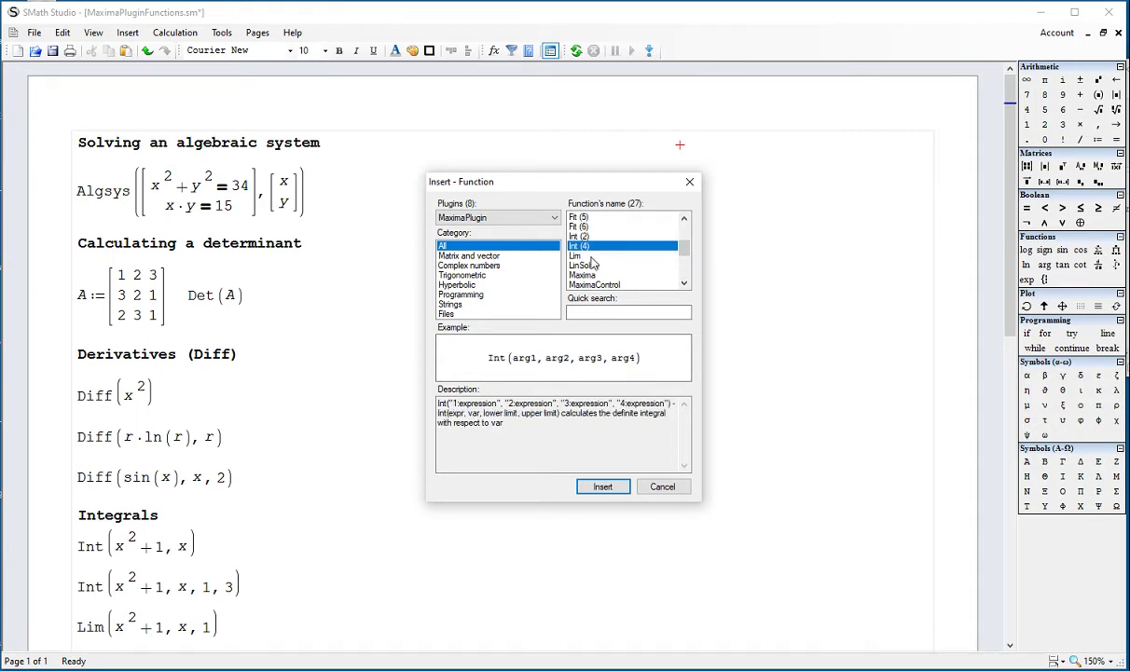
left_click(684, 286)
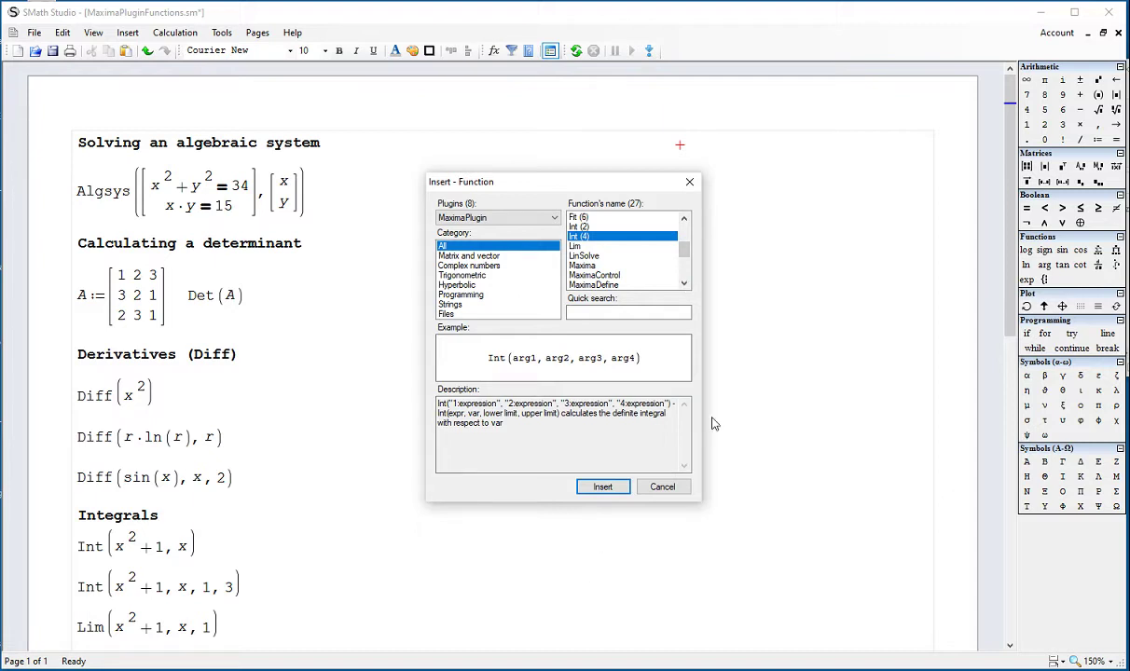
left_click(587, 257)
scroll(651, 266, "down", 2)
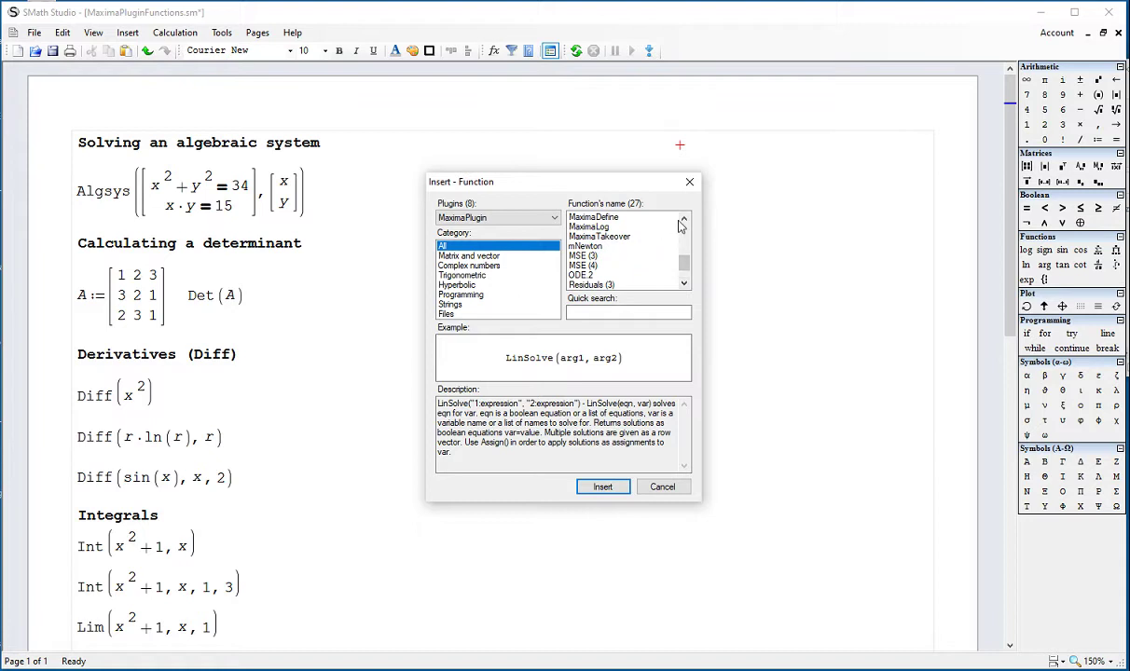
left_click(683, 222)
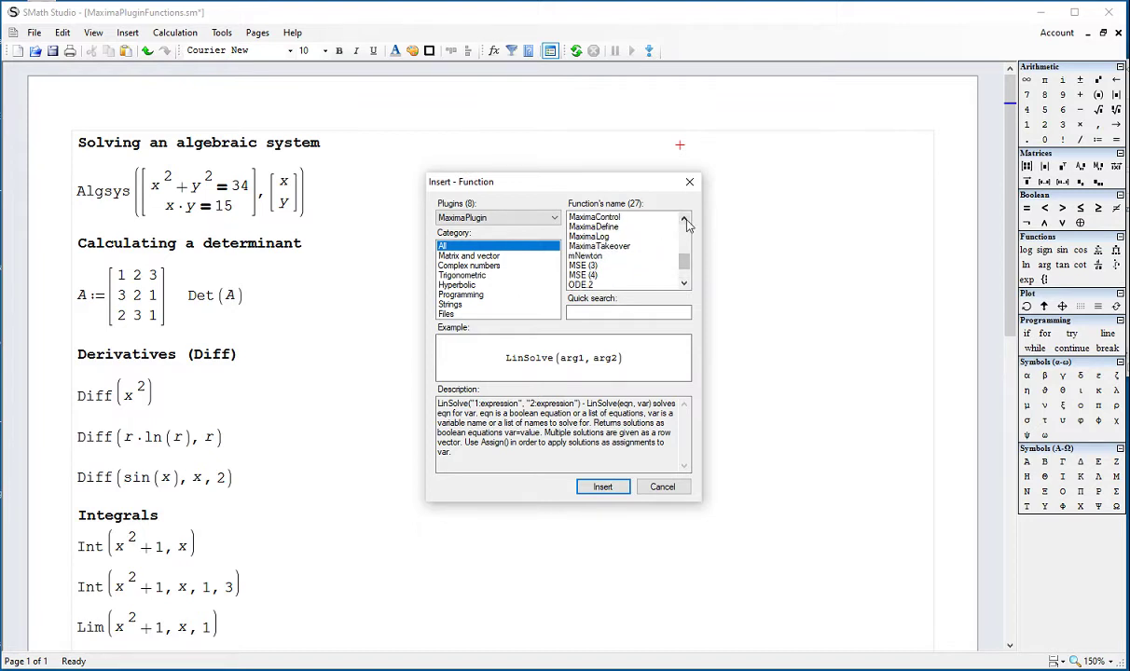
left_click(685, 222)
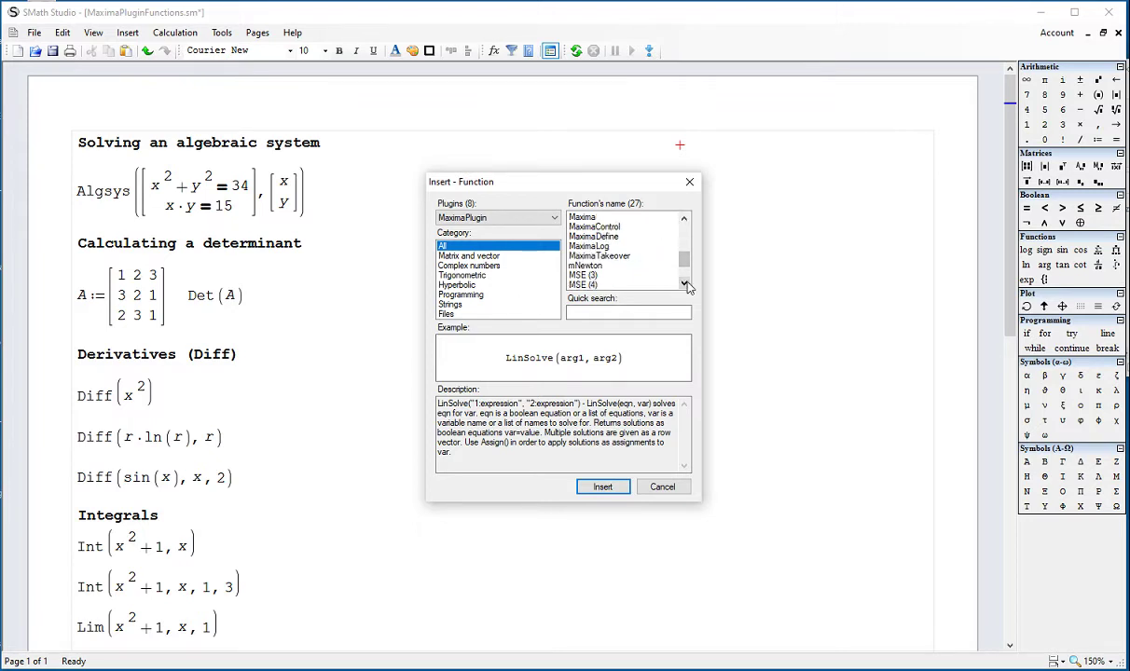
left_click(601, 266)
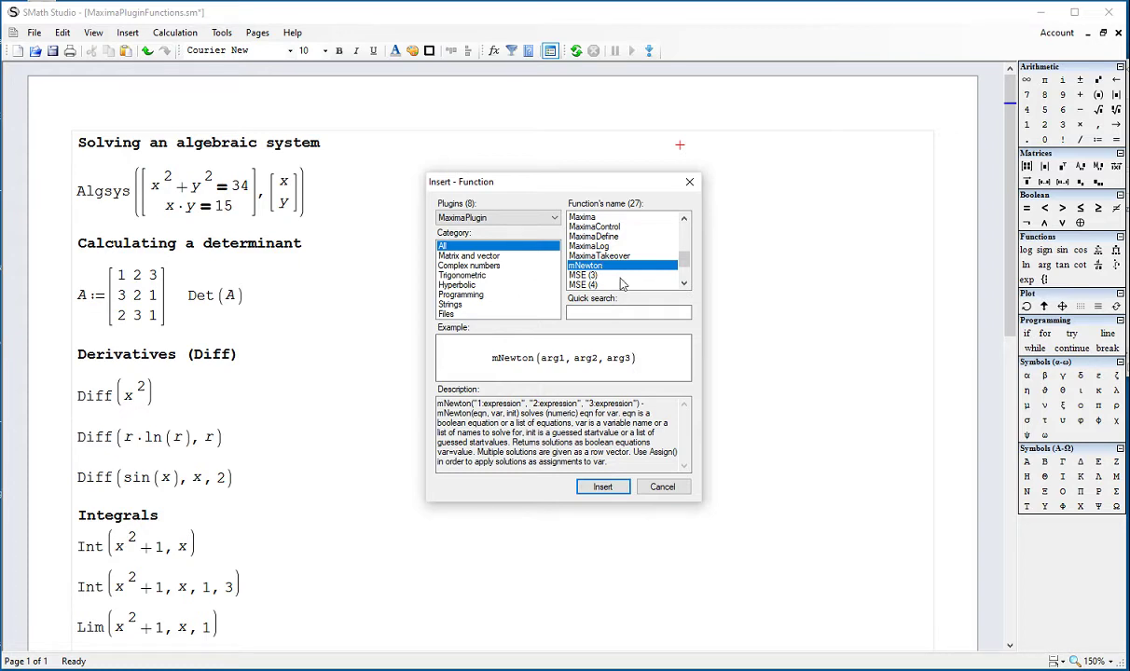
left_click(683, 283)
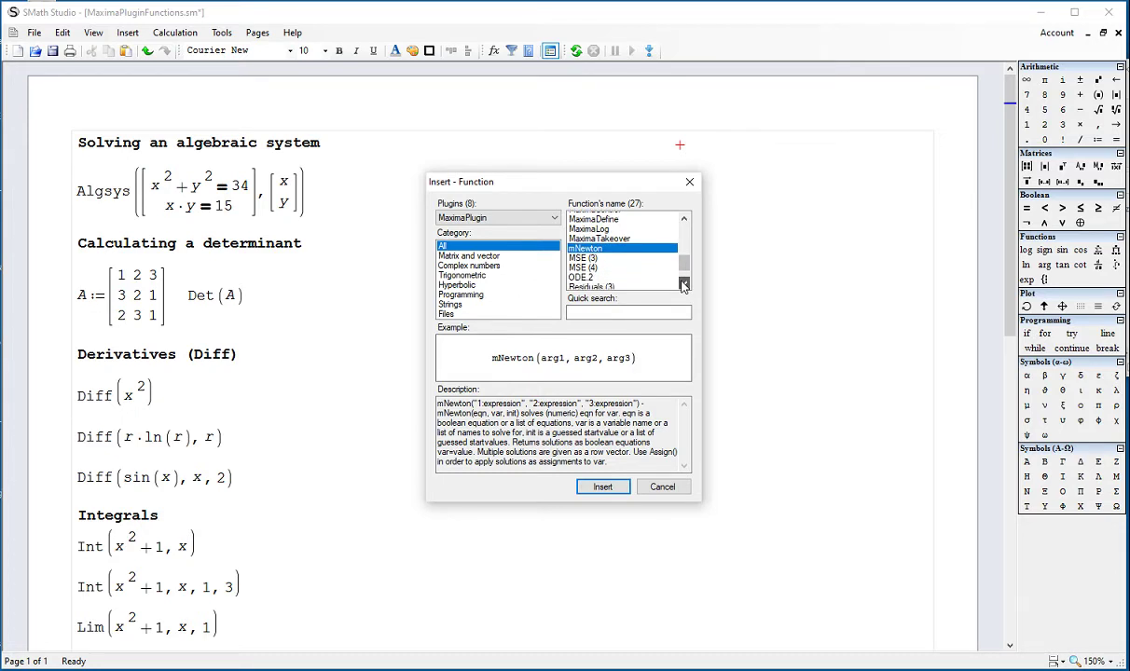
scroll(683, 283, "down", 1)
left_click(590, 247)
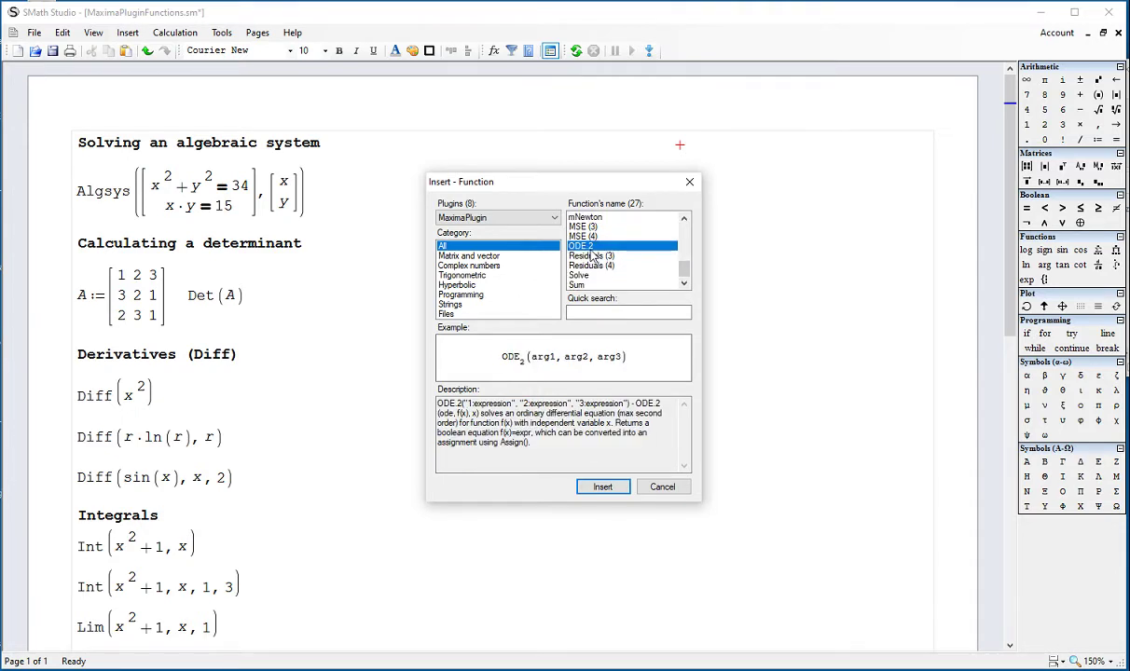
left_click(594, 276)
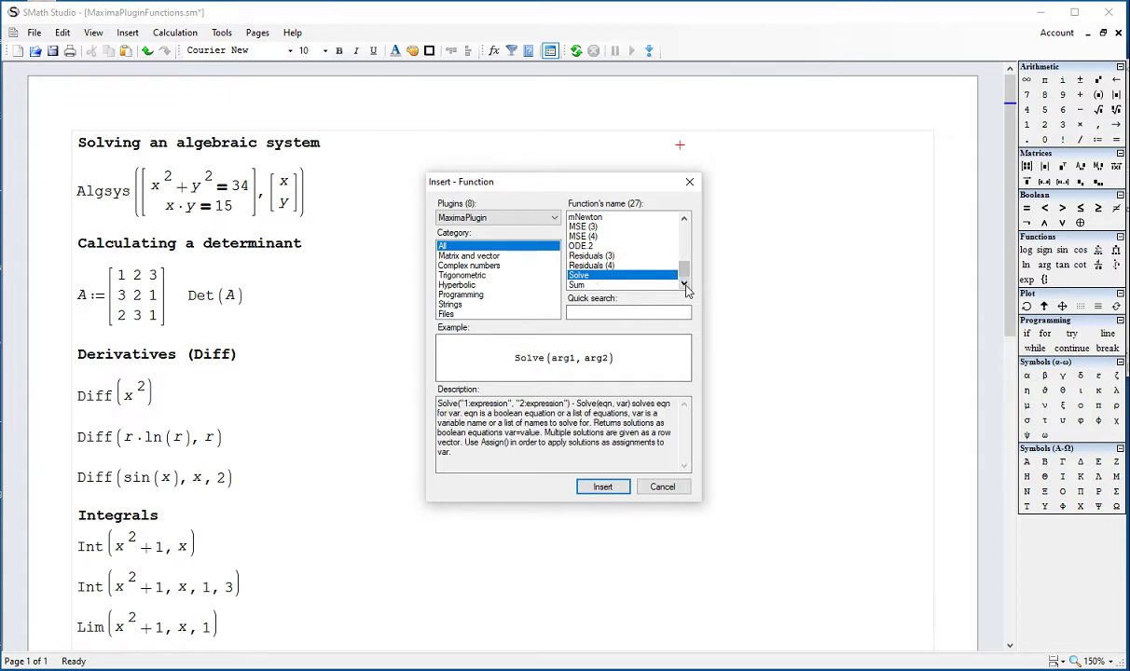
left_click(596, 284)
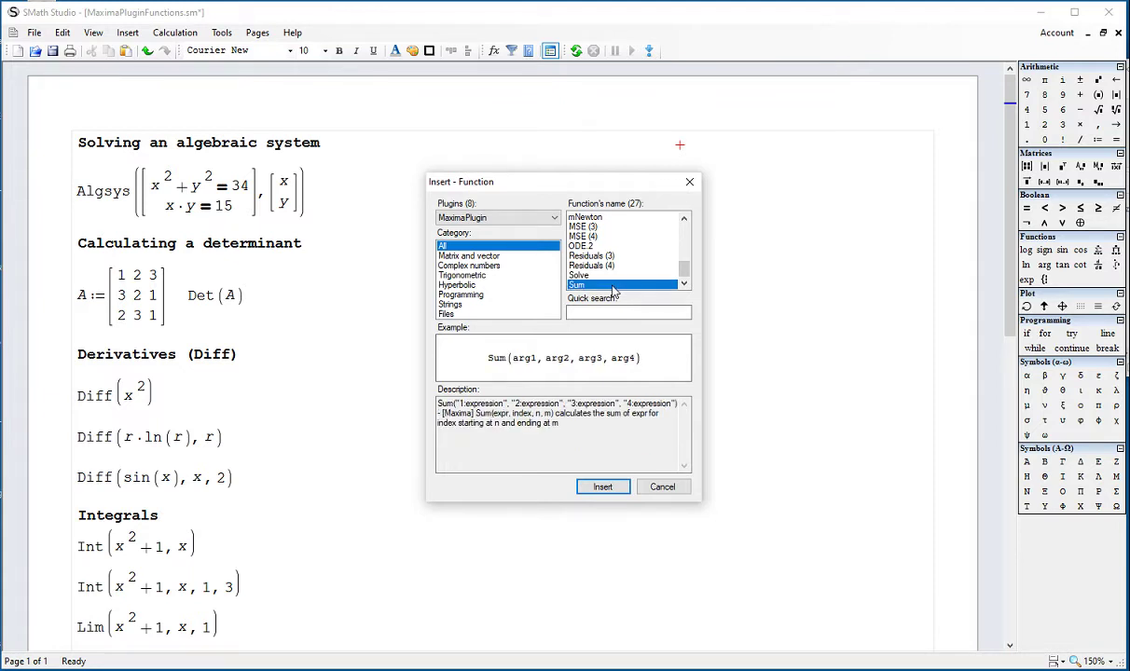
Step: Insert and delete an empty Sum template, then insert an empty Algsys template beside the example
left_click(604, 488)
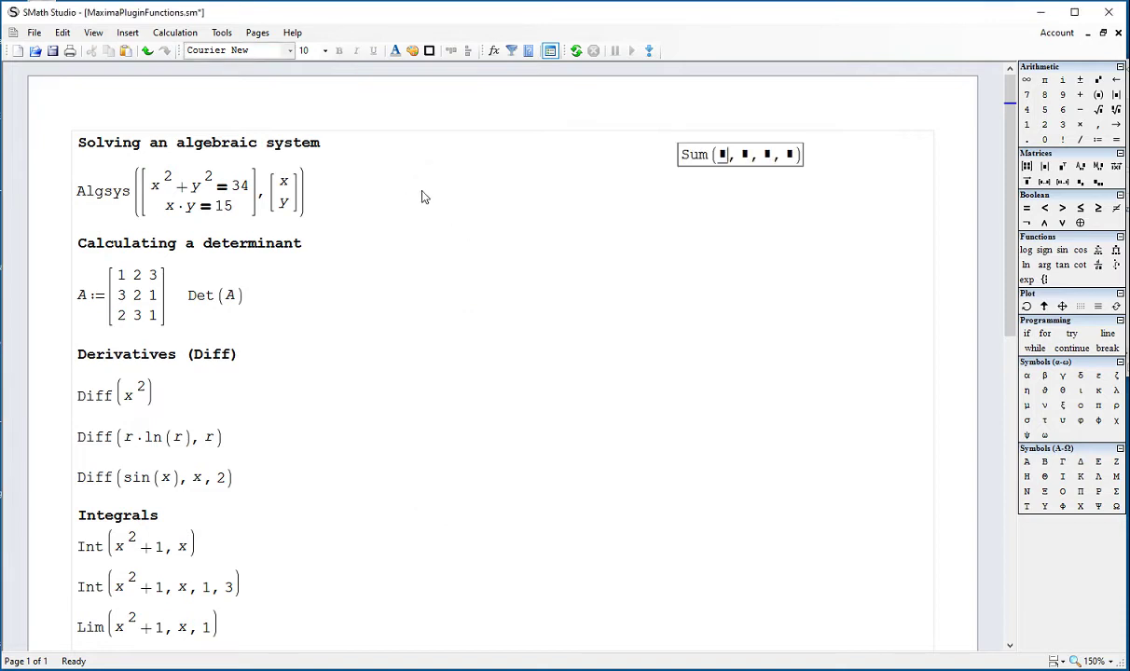
left_click_drag(739, 195, 751, 172)
key("Delete")
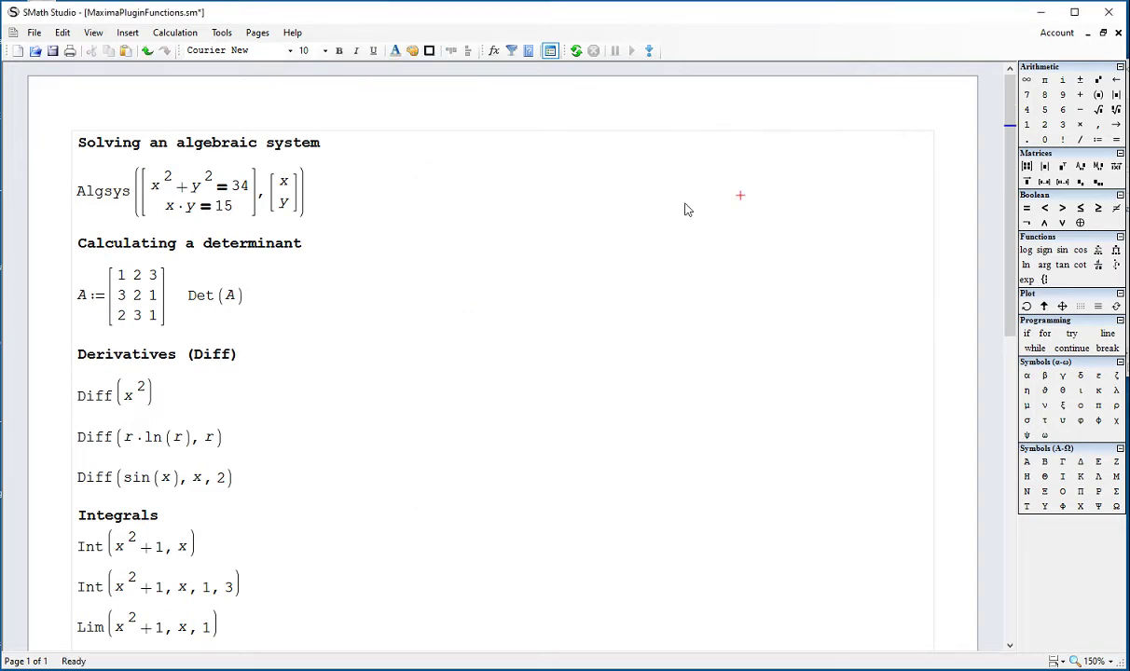
left_click(117, 170)
left_click(535, 242)
left_click(494, 51)
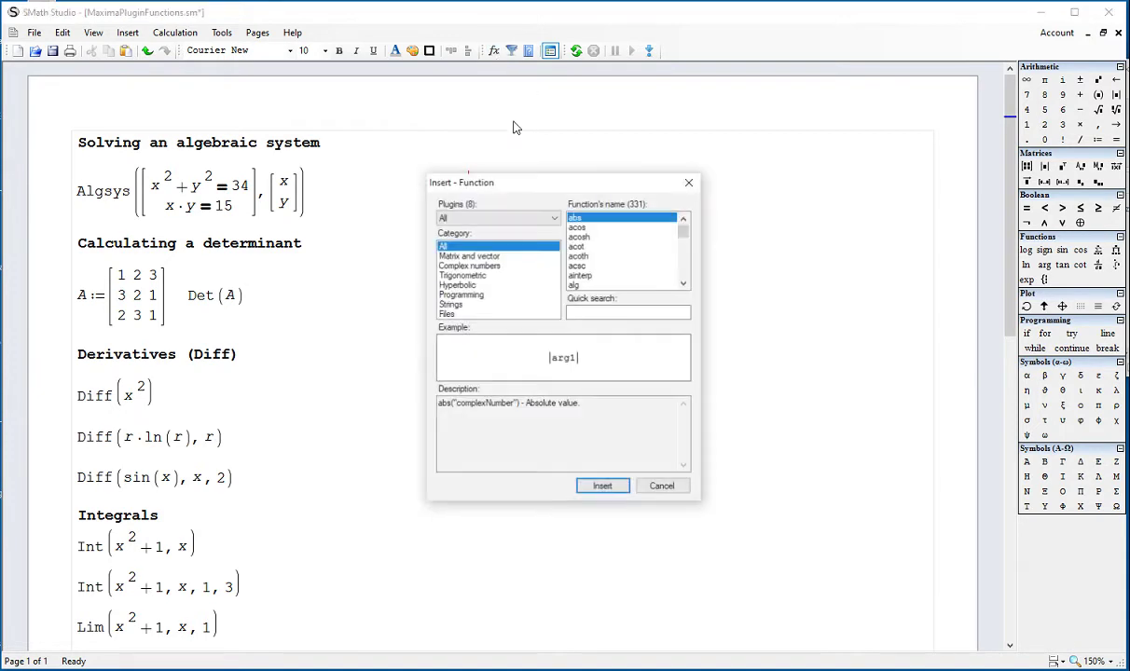
left_click(548, 220)
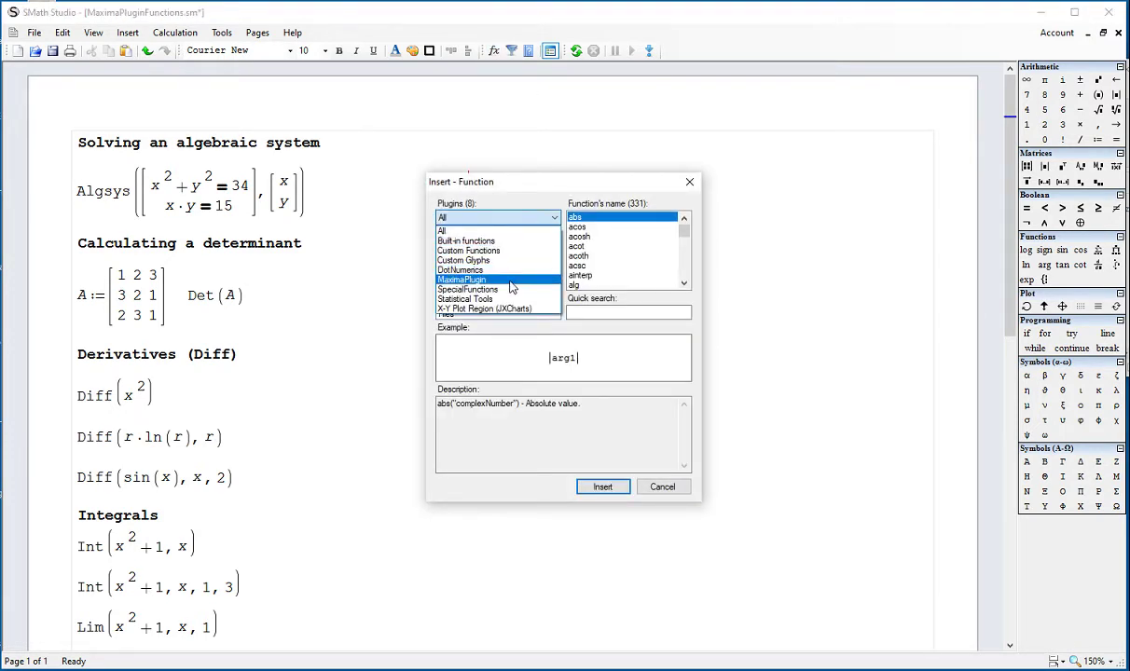
left_click(511, 282)
left_click(602, 486)
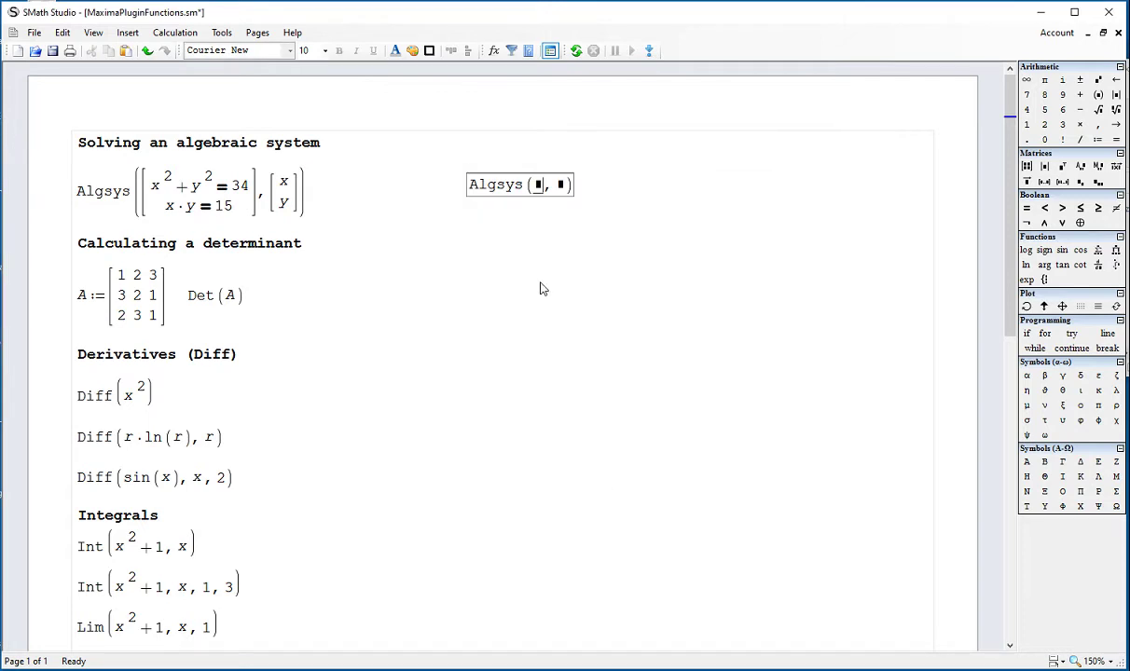
Step: Check the equations x²+y²=34, x·y=15 and unknowns x, y, then delete the empty Algsys
left_click_drag(221, 183, 224, 194)
left_click(566, 328)
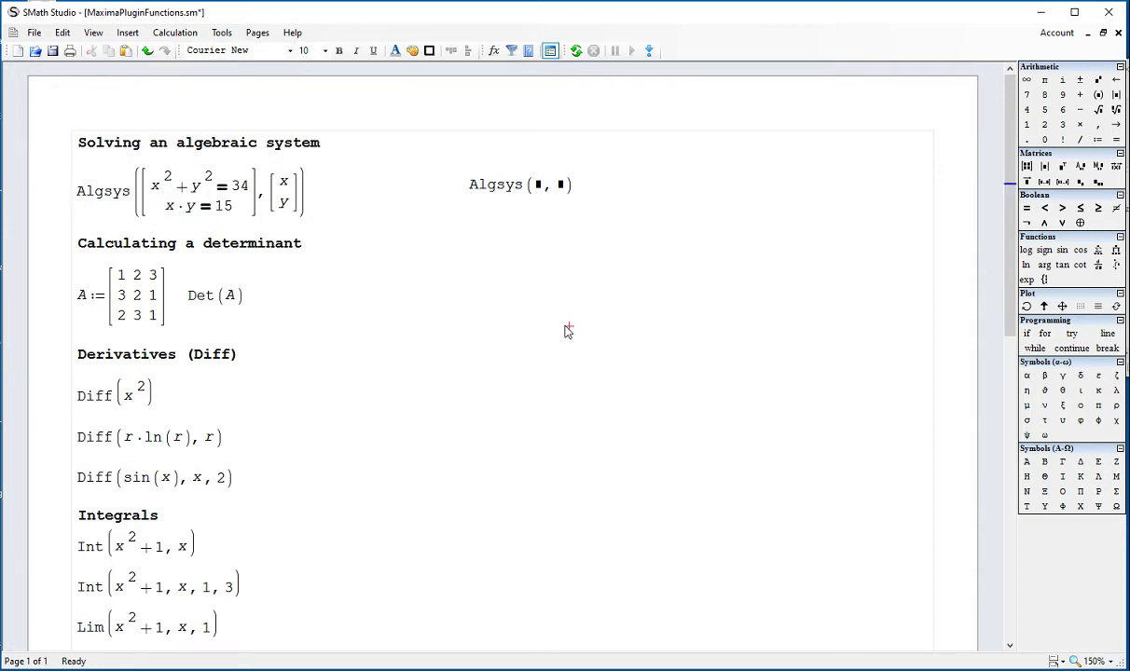
left_click_drag(279, 203, 284, 201)
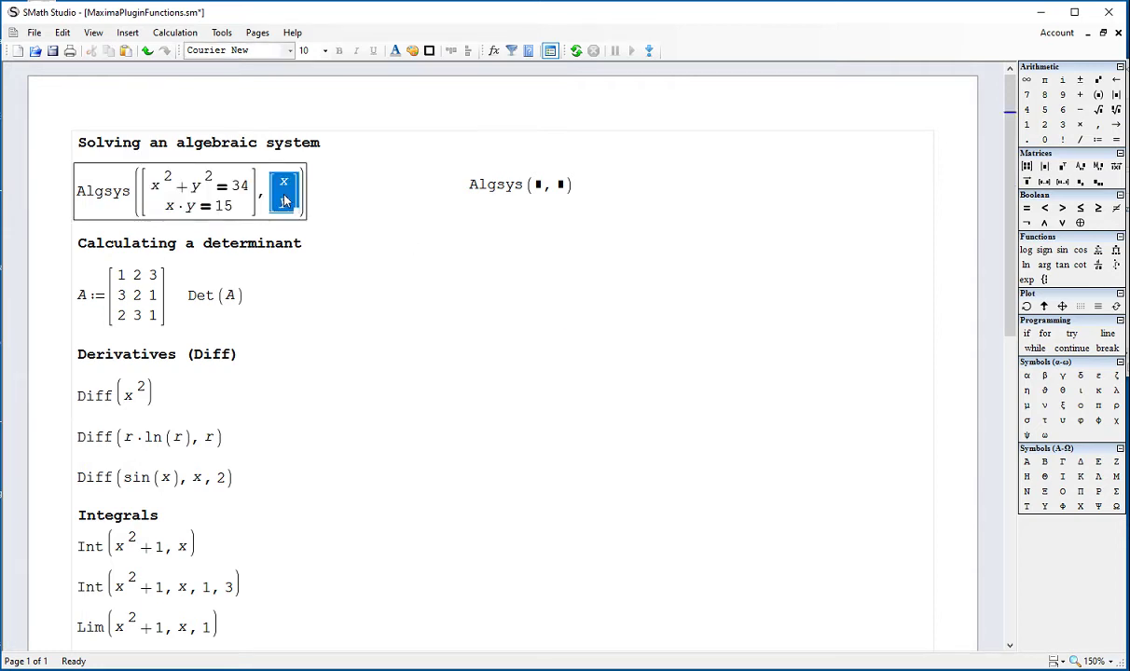
left_click(519, 201)
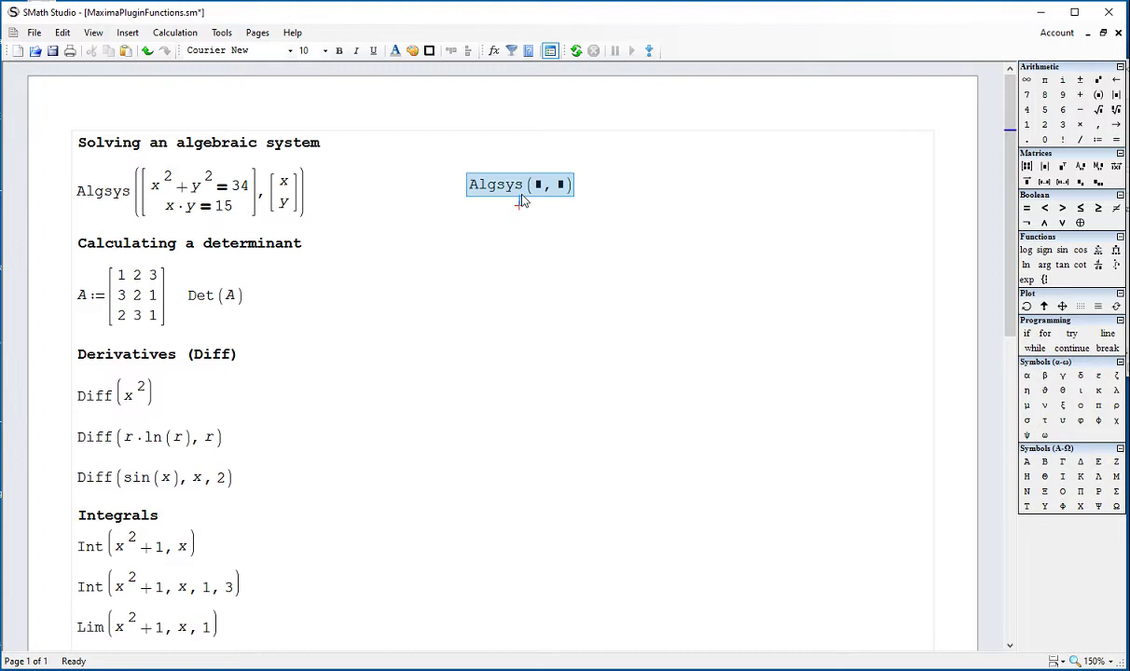
key("Delete")
Step: Evaluate Algsys with = and inspect its four solution pairs, such as x=3, y=5
left_click(311, 214)
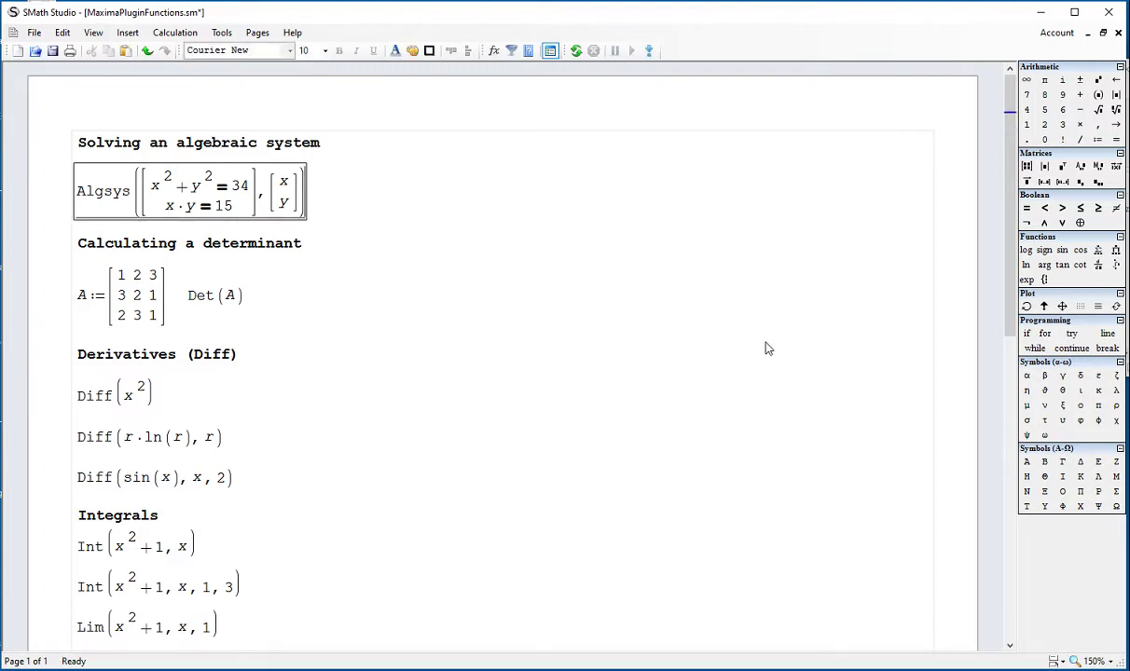
type("=")
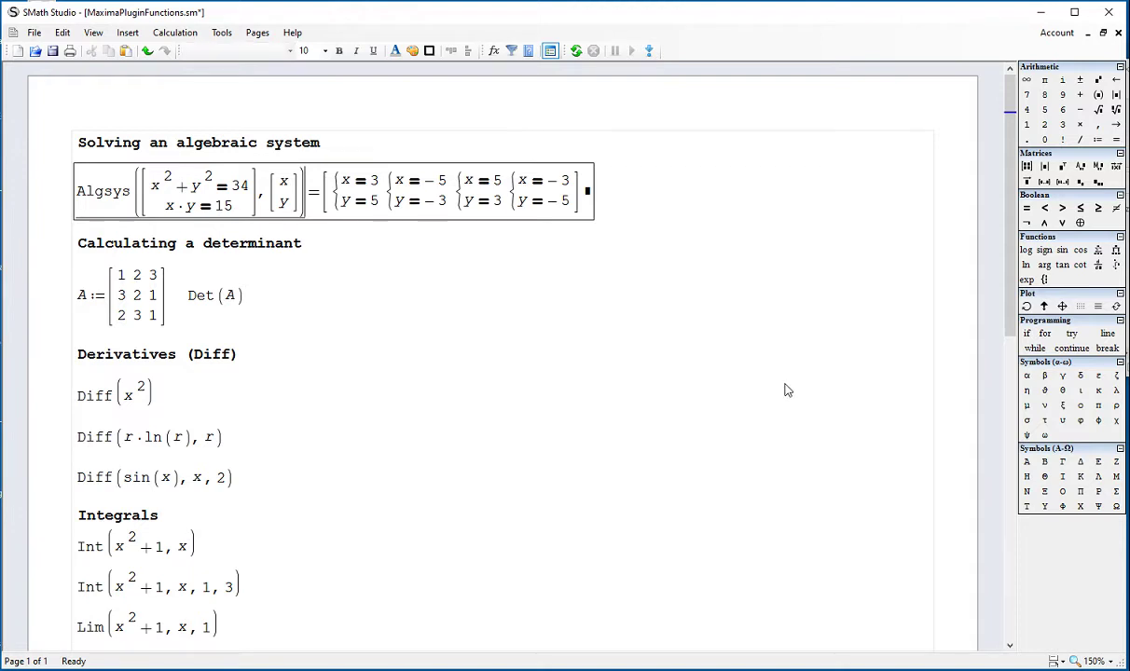
left_click_drag(337, 179, 524, 203)
left_click_drag(149, 177, 187, 192)
key("Escape")
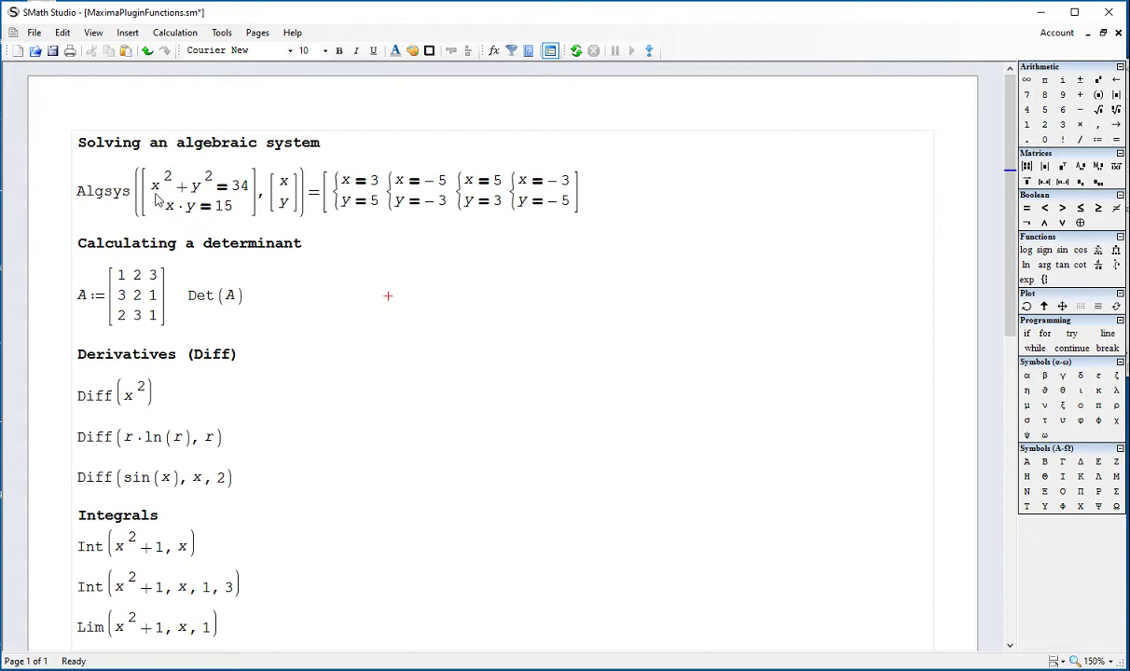
double_click(152, 185)
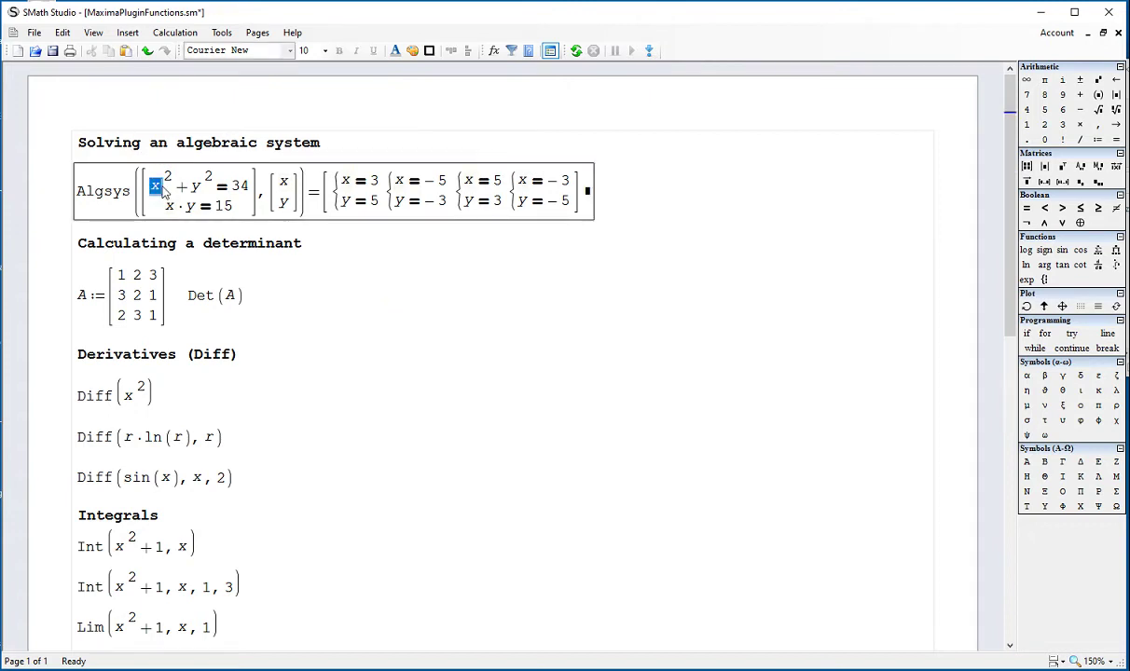
left_click(488, 348)
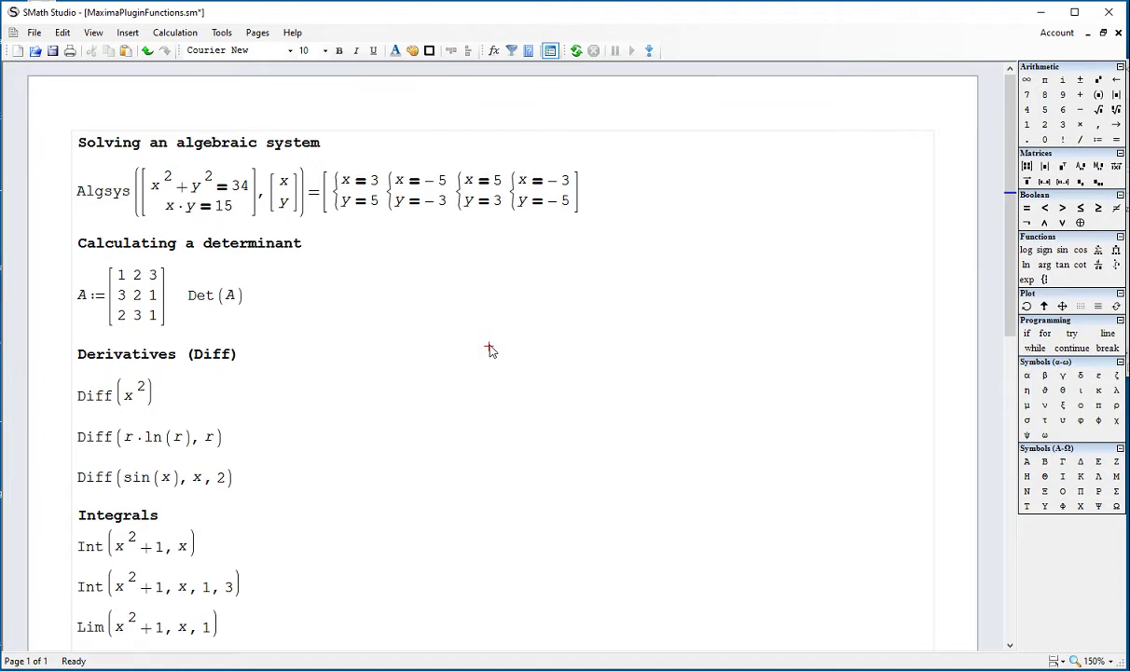
double_click(186, 213)
left_click(164, 189)
Step: Evaluate Det(A) for the matrix [1 2 3; 3 2 1; 2 3 1], giving 12
left_click_drag(154, 296, 86, 291)
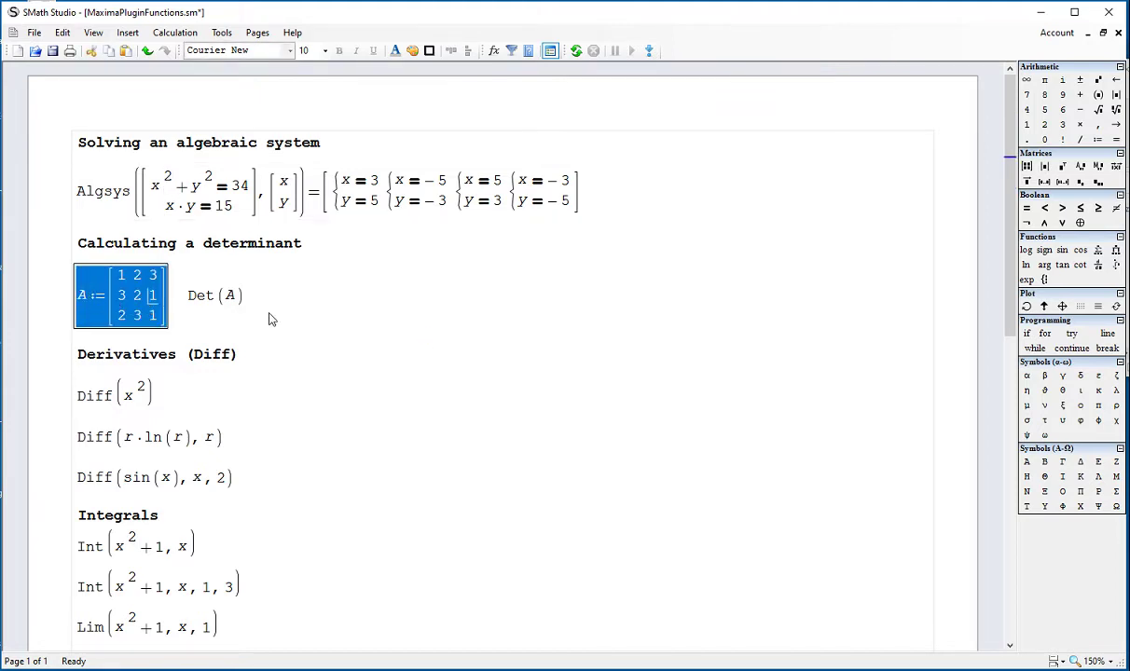
key("Tab")
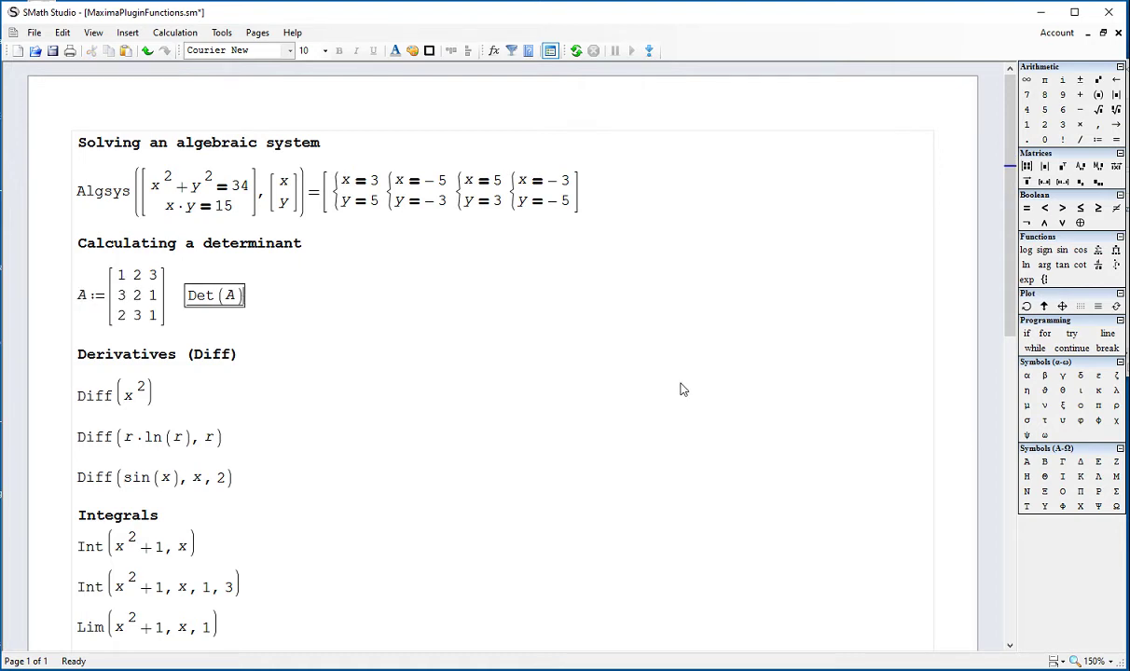
type("=12")
left_click(427, 386)
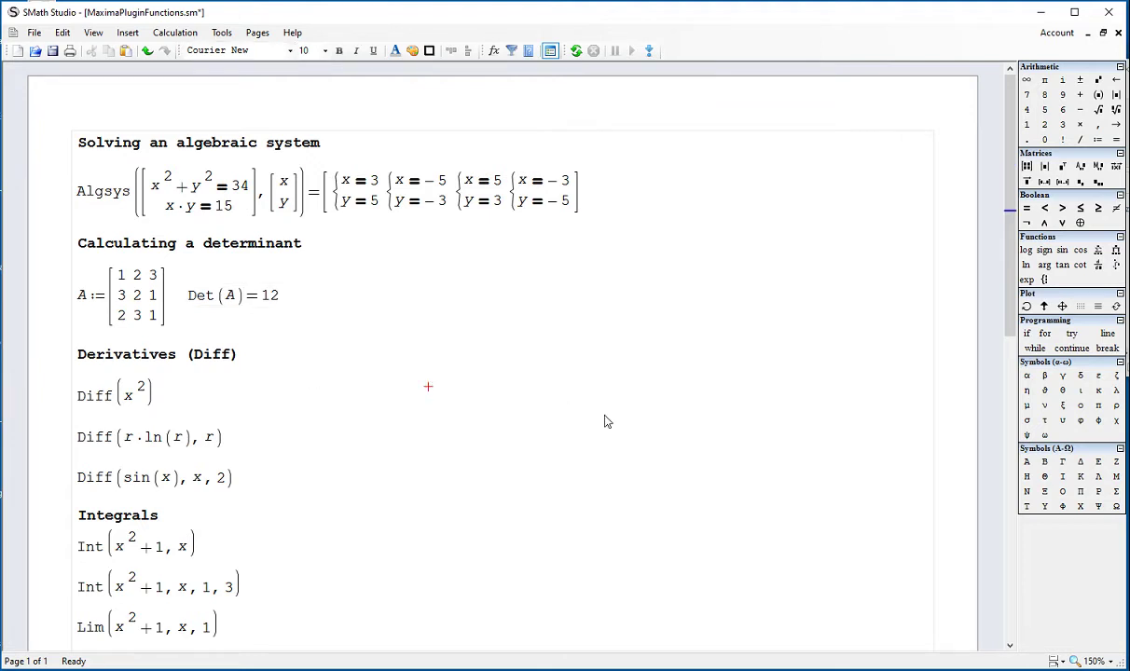
Step: Add a native derivative d/dx(x²) = 2·x to the right of Derivatives
left_click(678, 382)
type("diff")
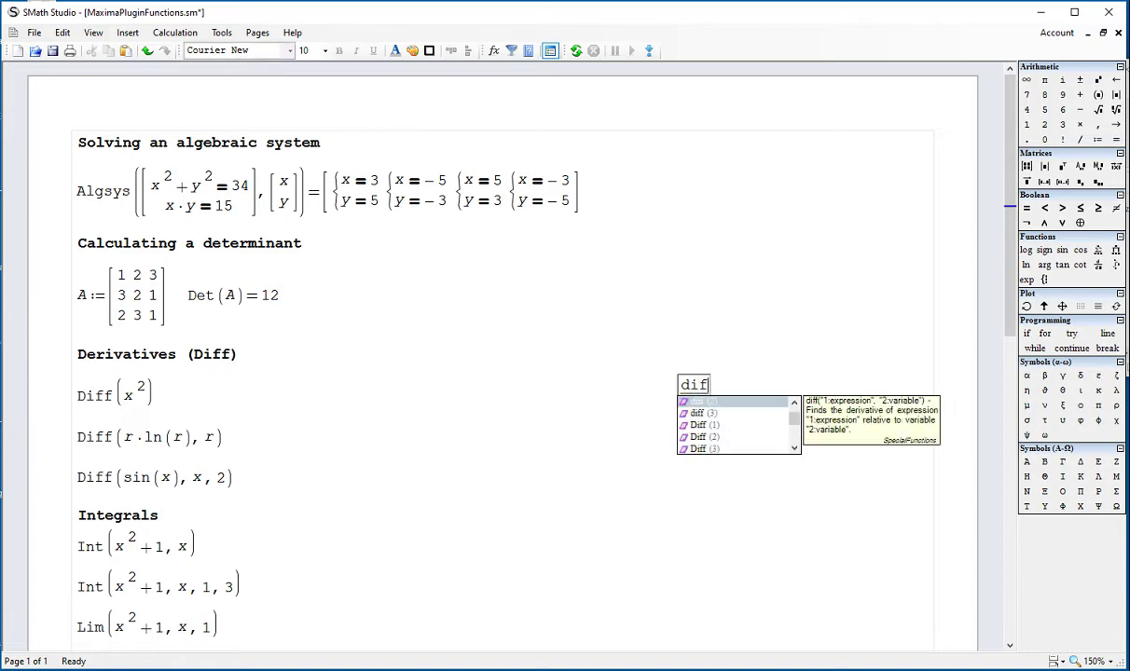
key("BackSpace")
key("BackSpace")
key("BackSpace")
key("BackSpace")
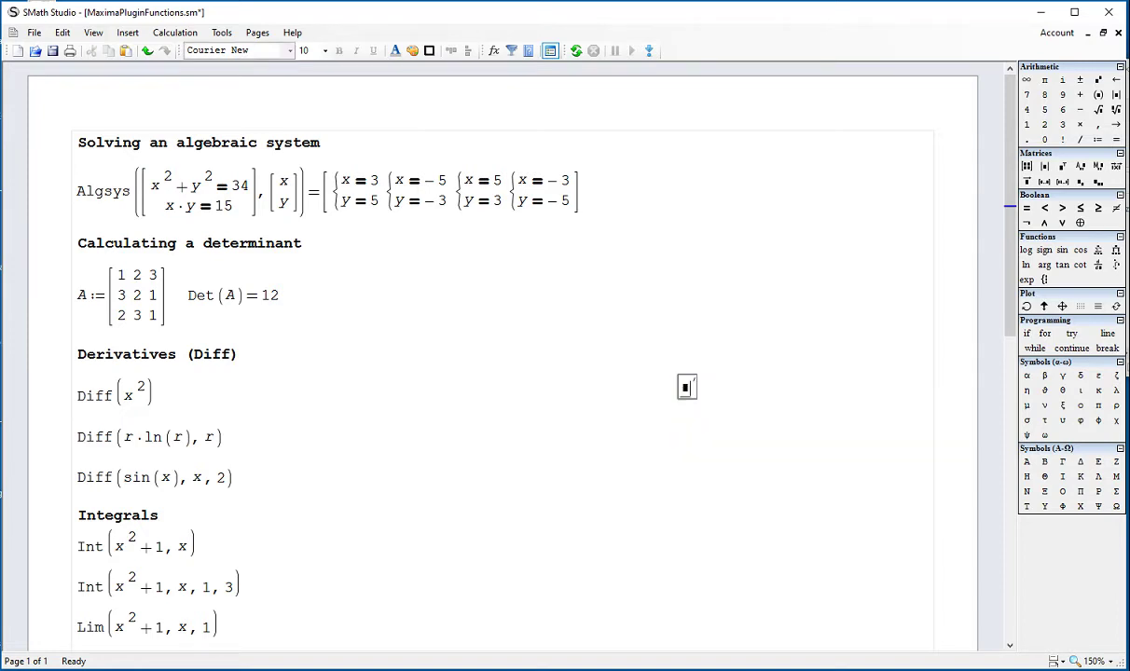
type("x")
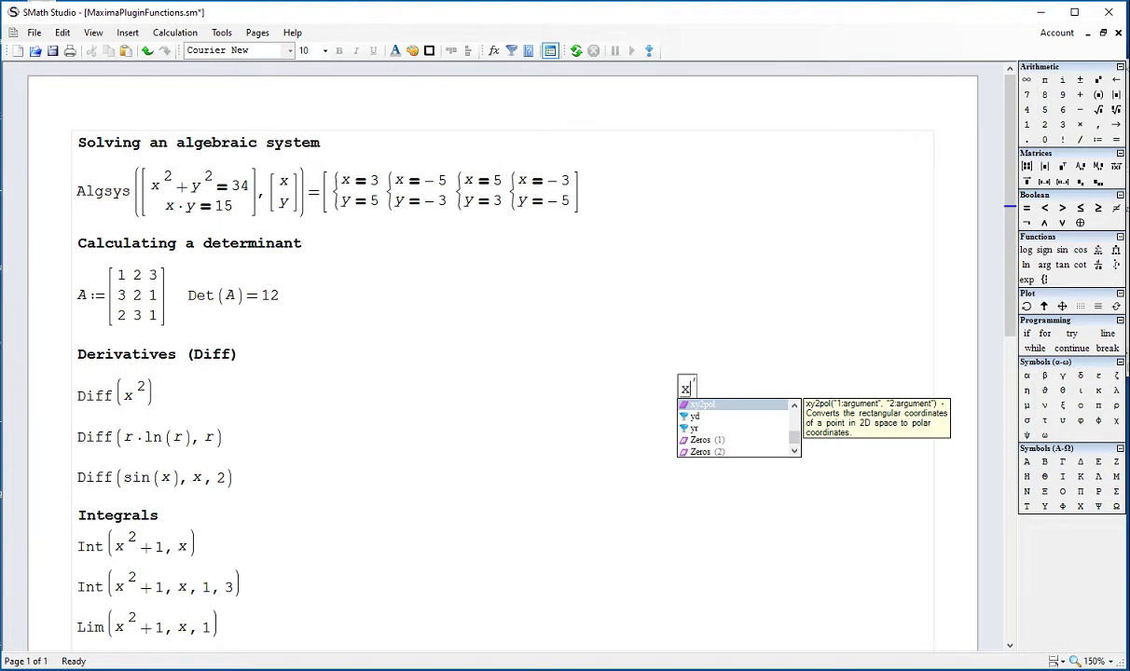
type("^2")
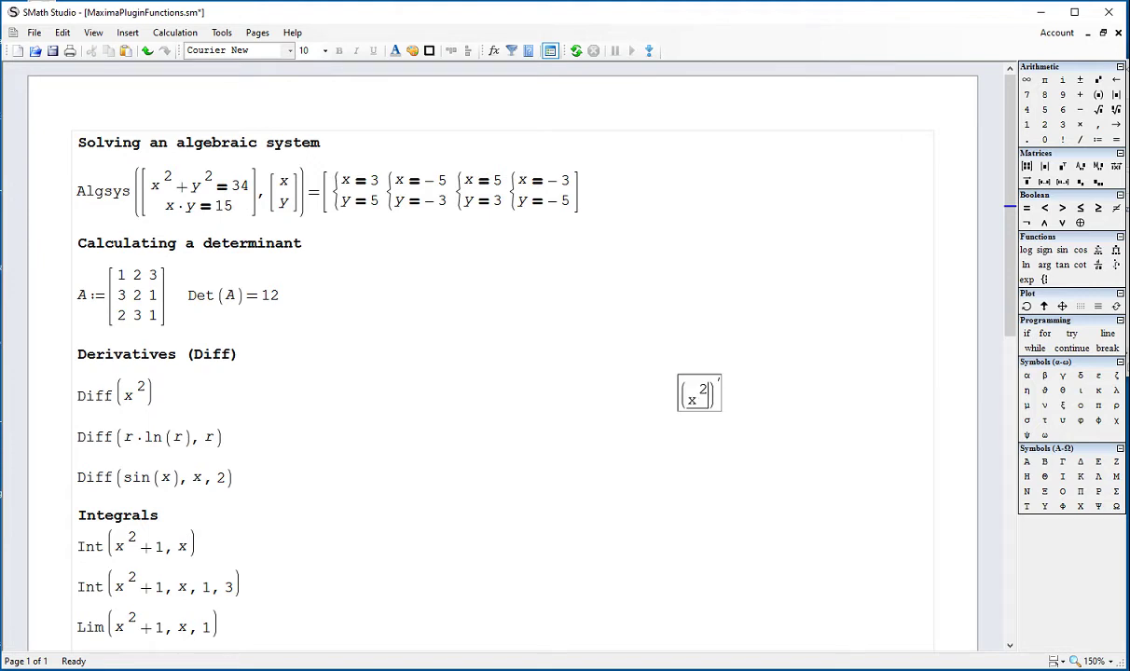
key("apostrophe")
type("x")
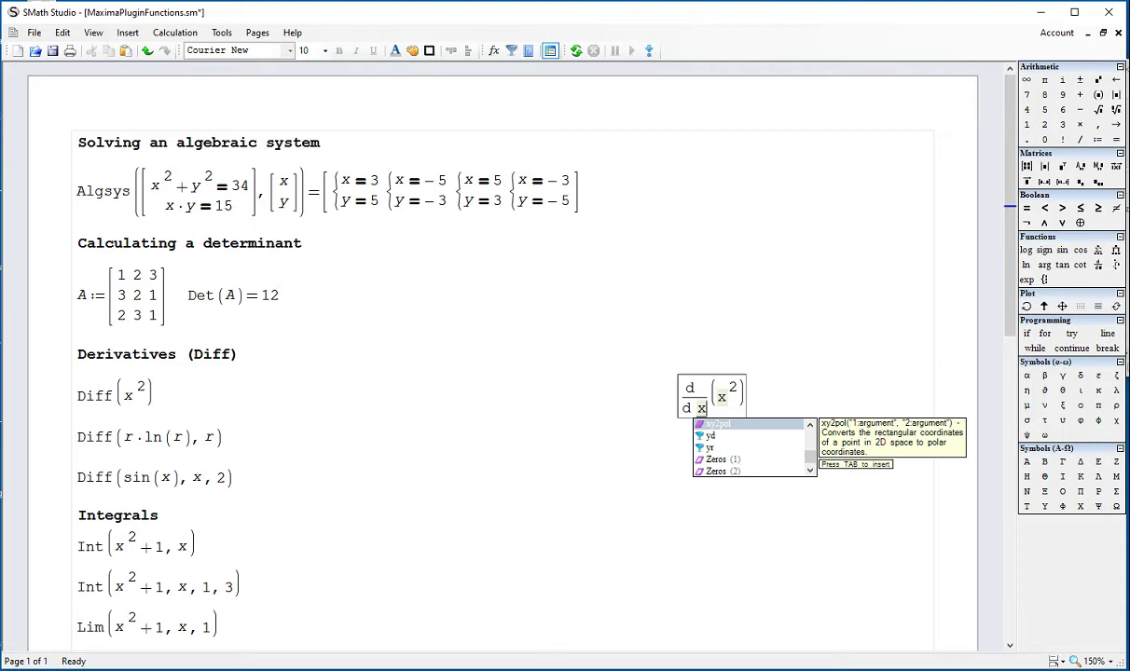
type("=2·x")
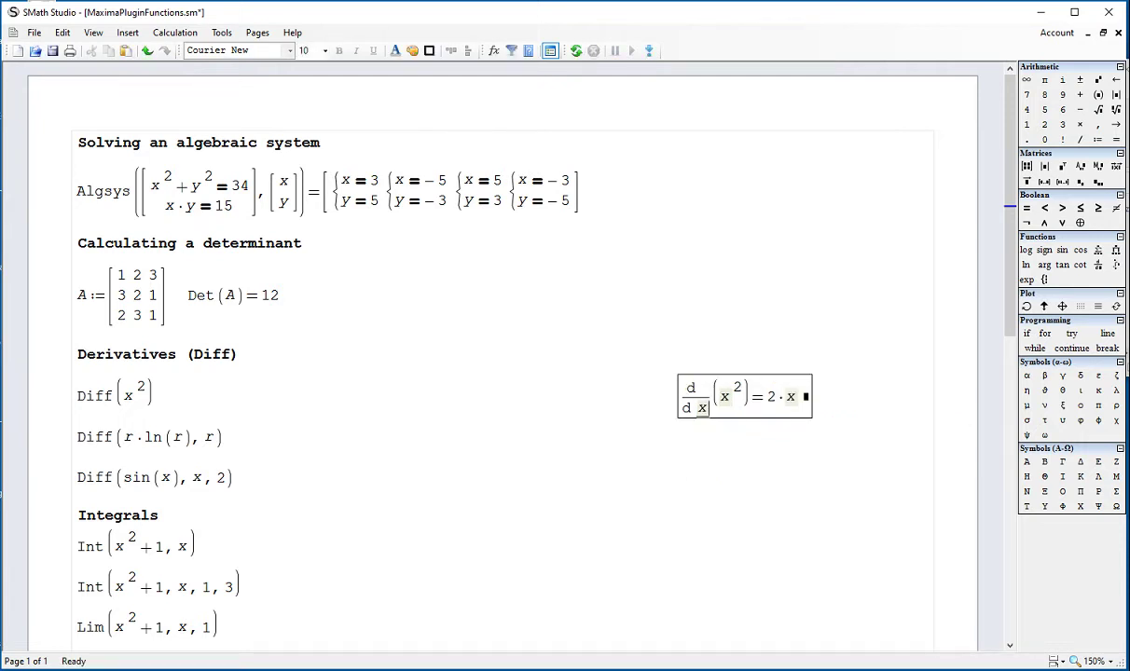
key("Return")
Step: Evaluate Diff(x²) to 2·x and shift the d/dx(x²) result slightly up and left
left_click(154, 398)
left_click(155, 411)
left_click(180, 393)
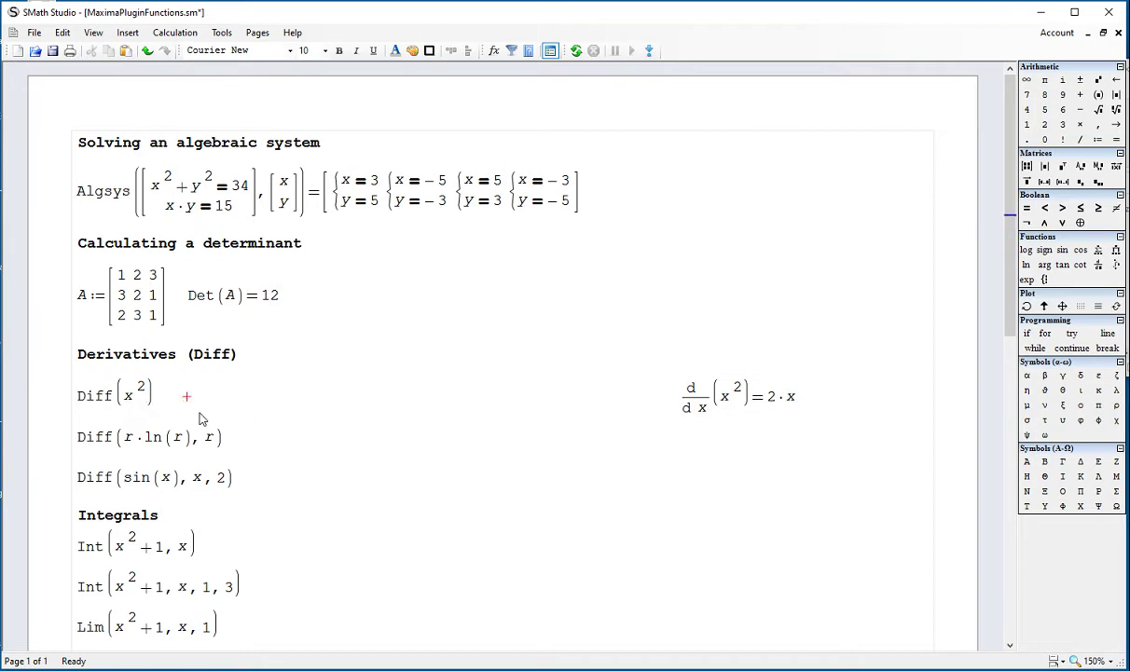
left_click(152, 399)
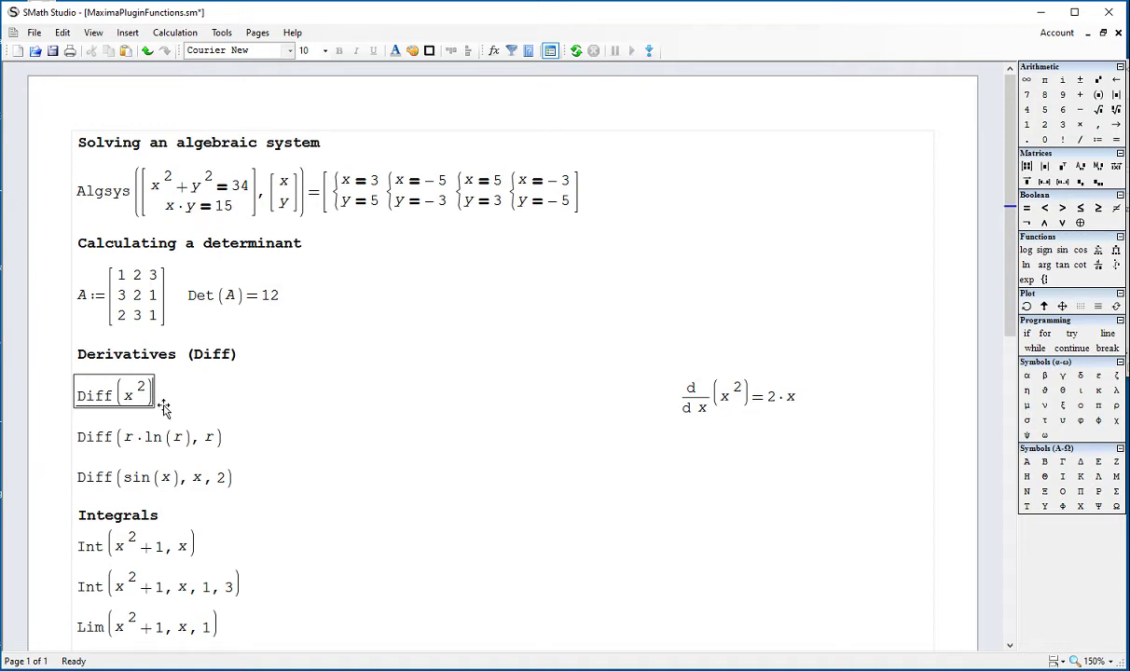
type("=2·x")
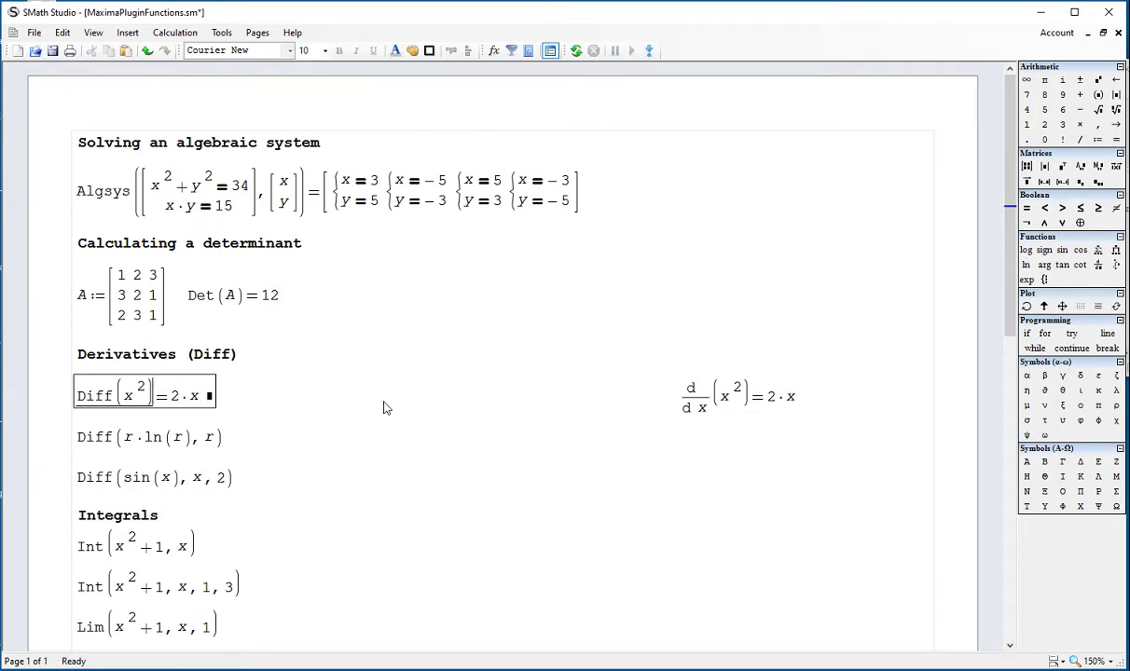
left_click_drag(721, 436, 716, 380)
left_click_drag(214, 433, 391, 486)
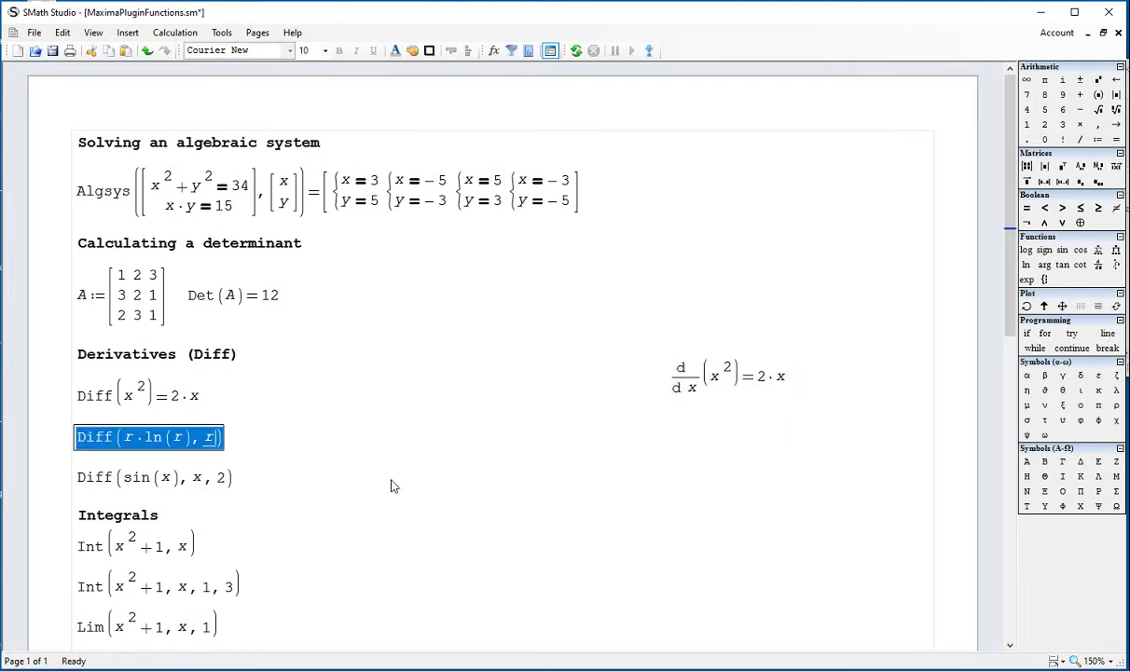
Step: Add a native derivative of r·ln(r) and evaluate Diff(r·ln(r), r) to 1 + ln(r)
left_click(671, 417)
type("d")
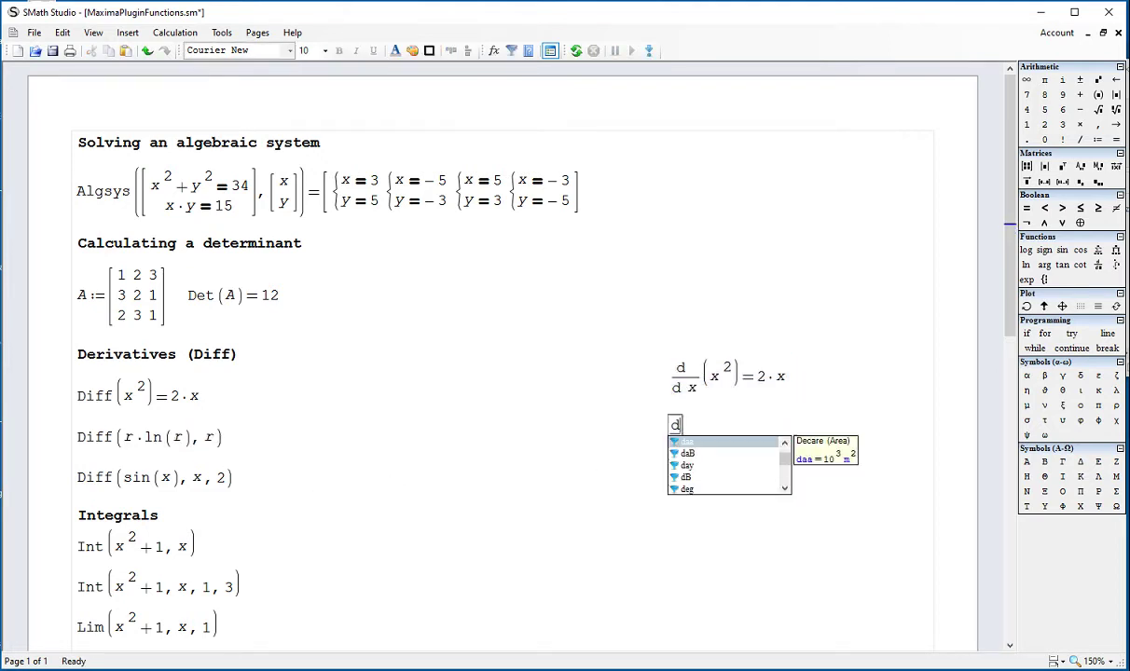
type("iff")
key("Return")
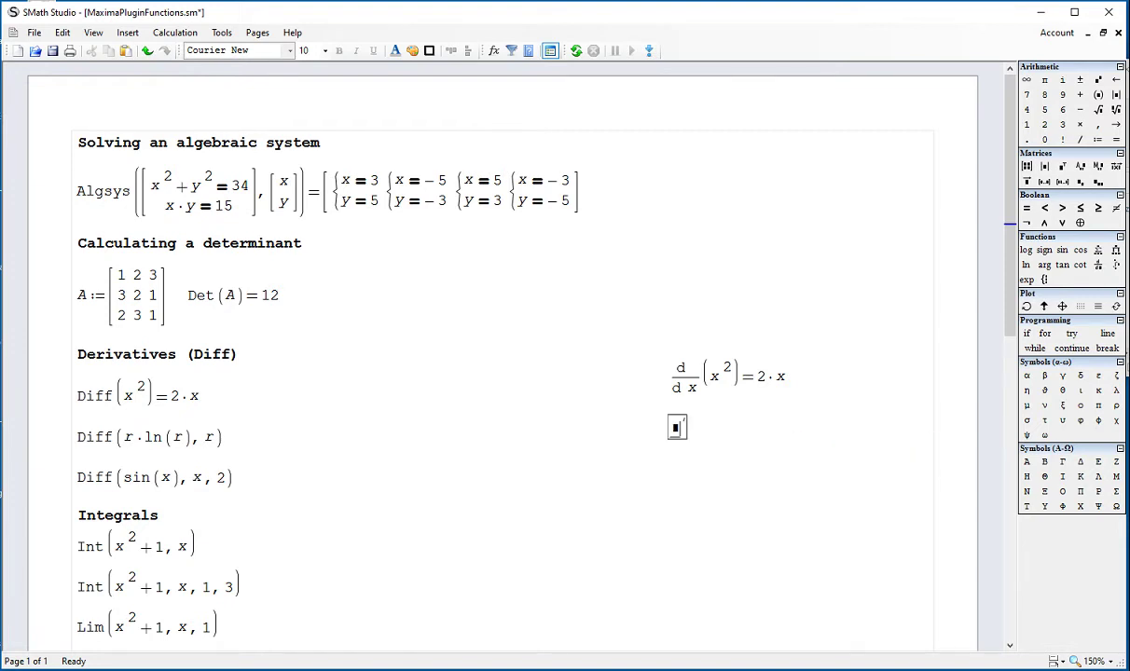
type("r*ln(r")
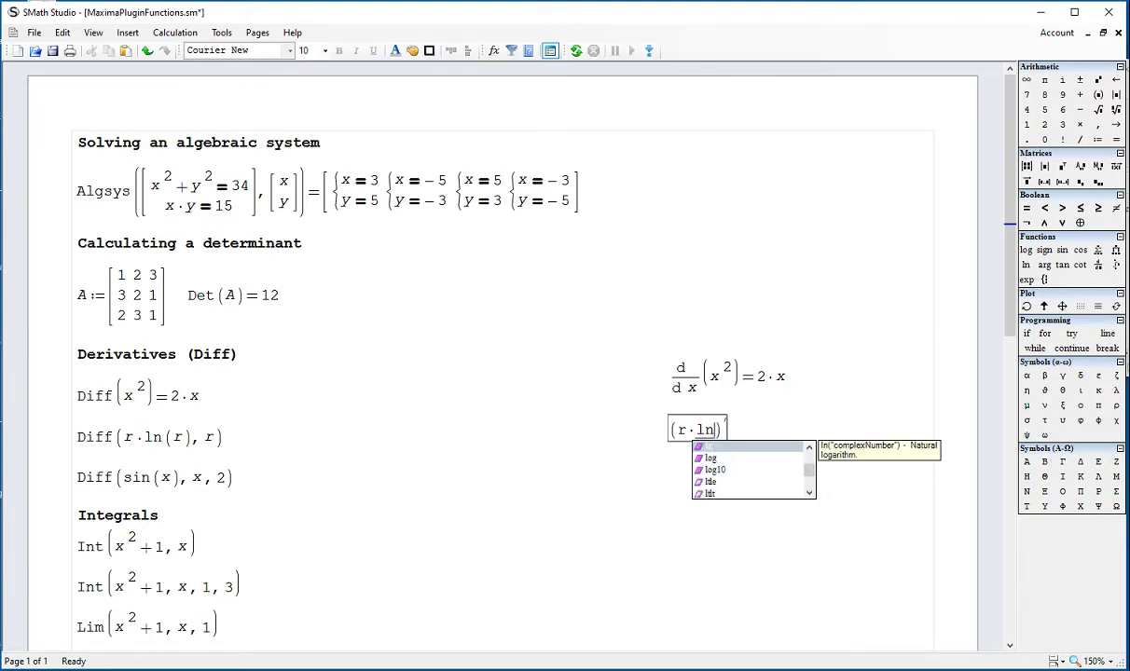
type(")")
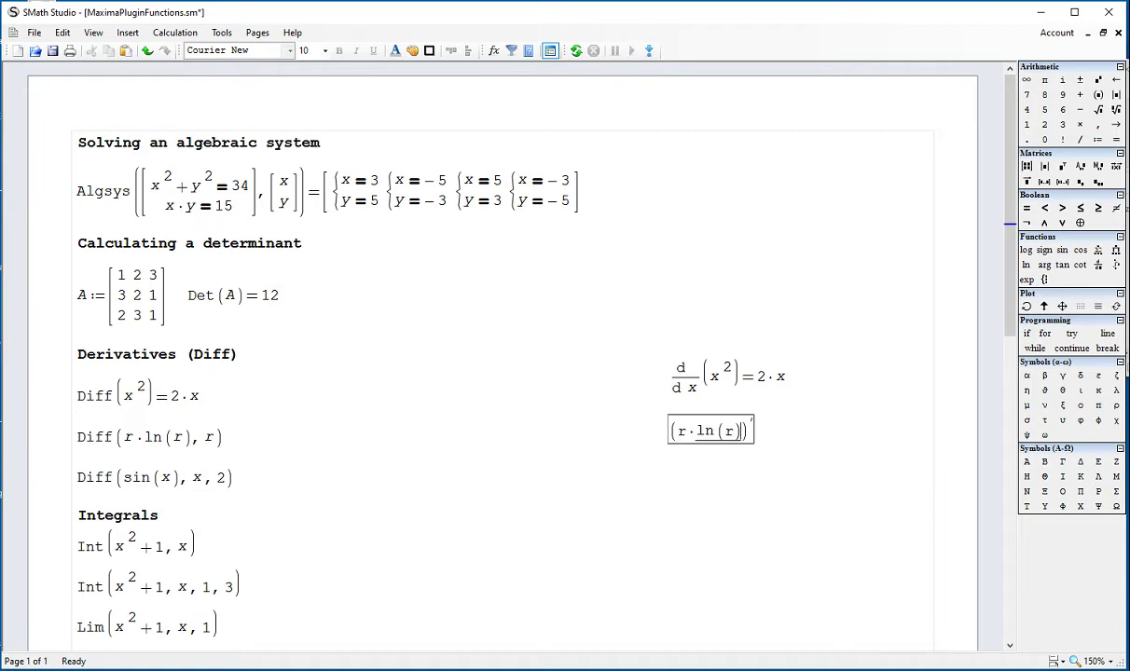
type(",")
type("r")
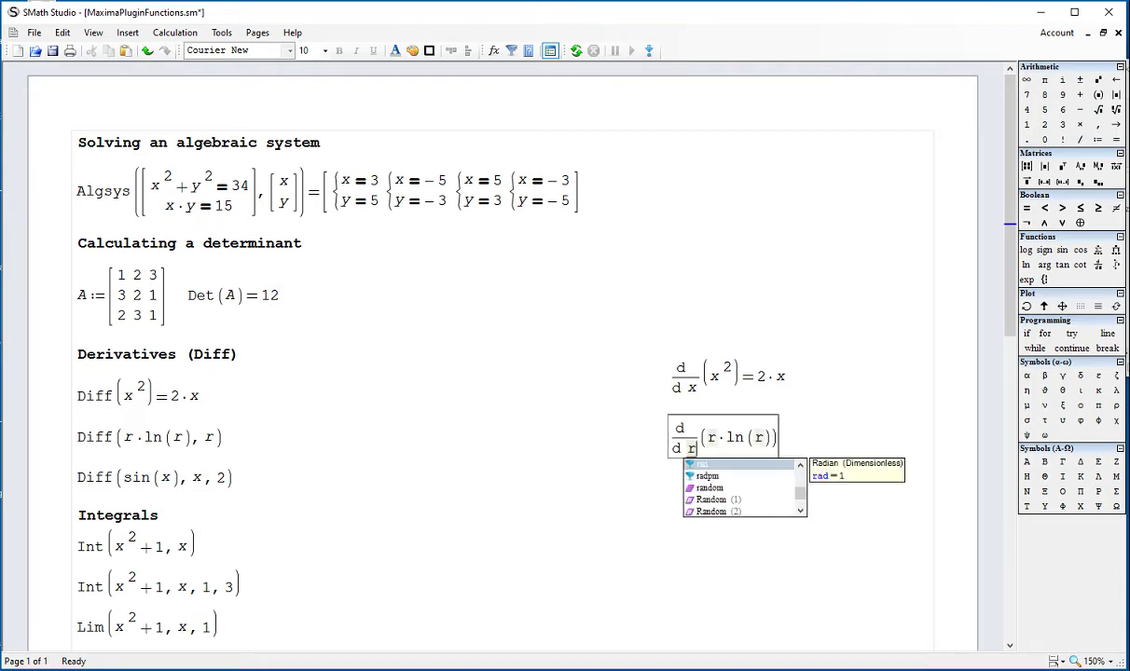
type("=1+ln(r")
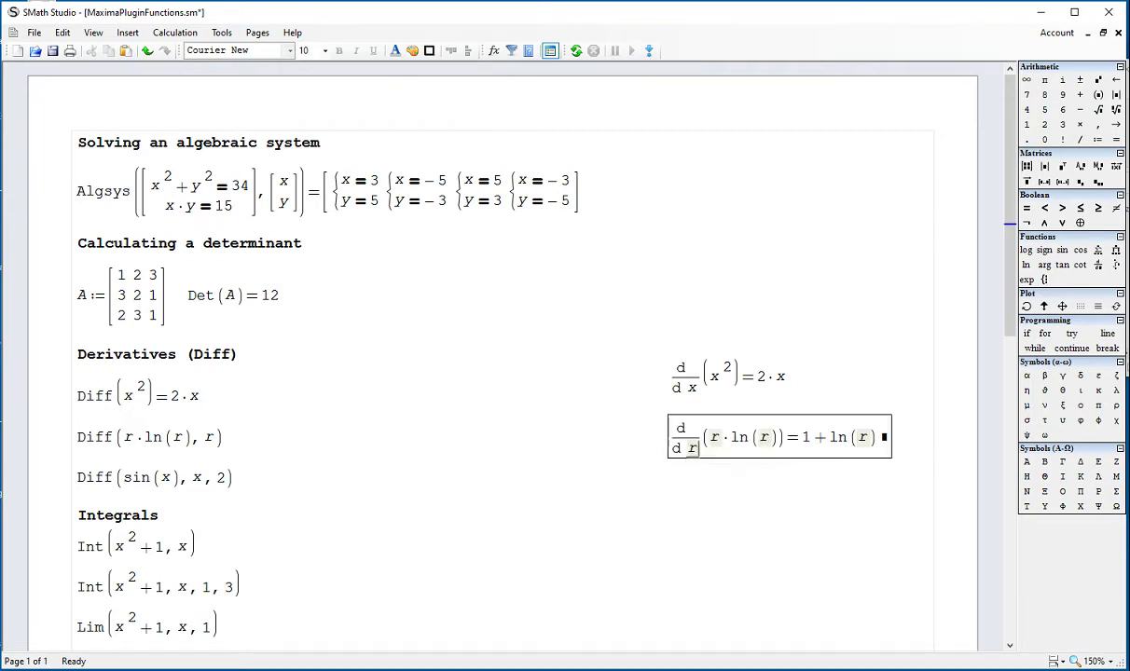
left_click(221, 447)
type("=1+ln(r")
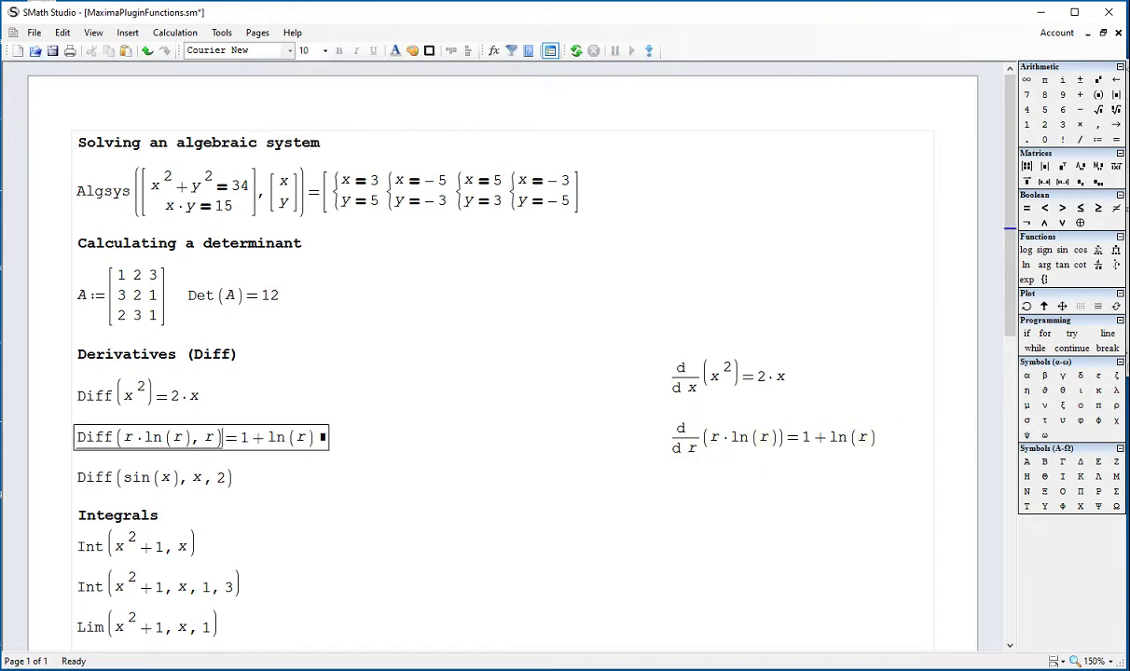
left_click(378, 486)
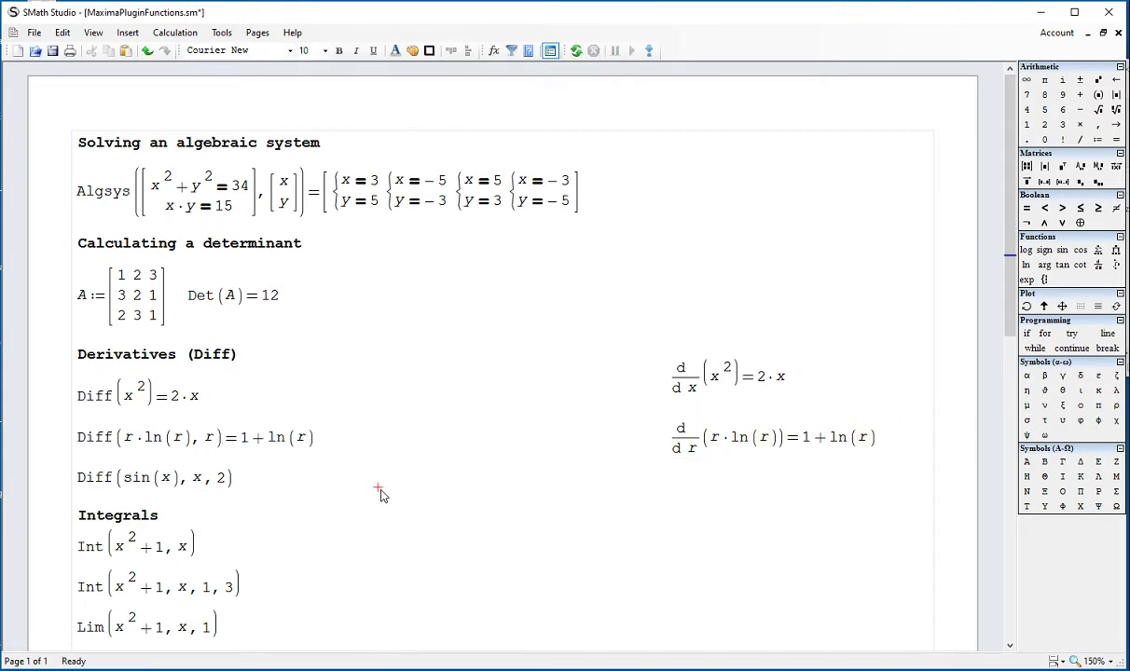
Step: Add a native second derivative of sin(x) and evaluate Diff(sin(x), x, 2) to −sin(x)
left_click(672, 471)
type("dif")
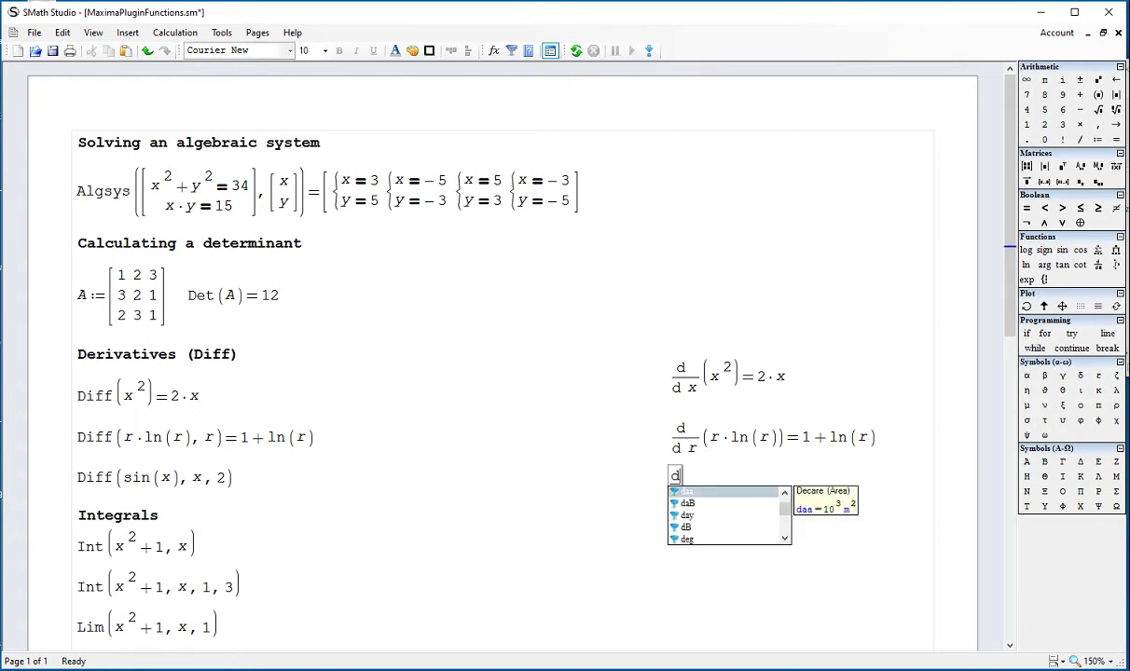
key("BackSpace")
key("BackSpace")
key("BackSpace")
type("sin(x")
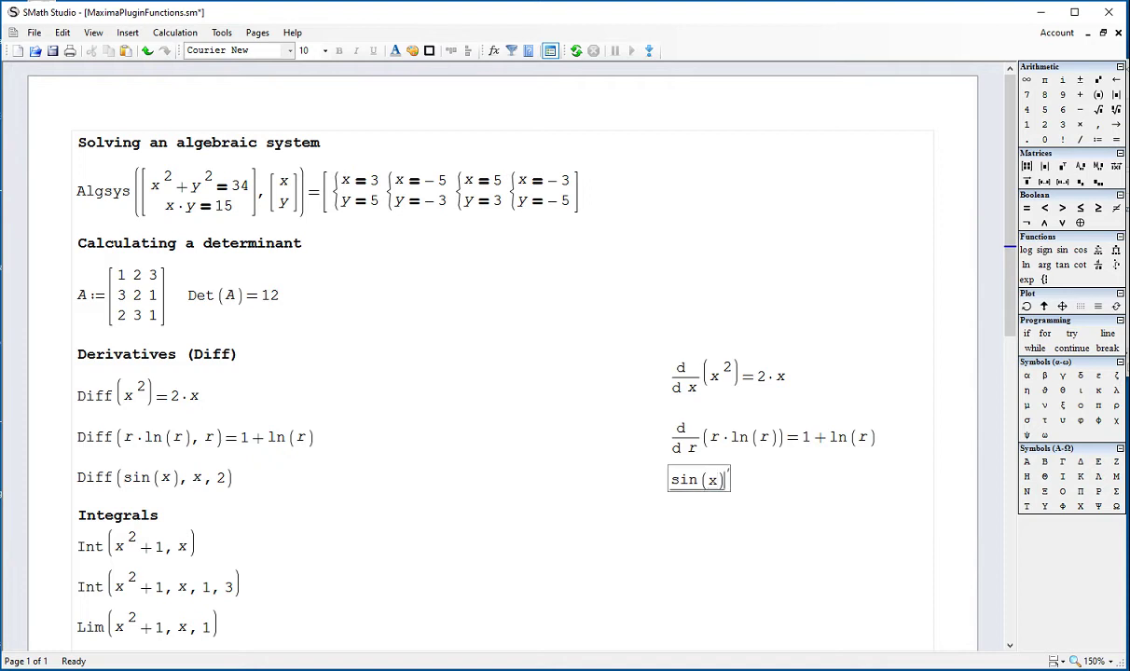
key("ctrl+d")
type("x^2 ")
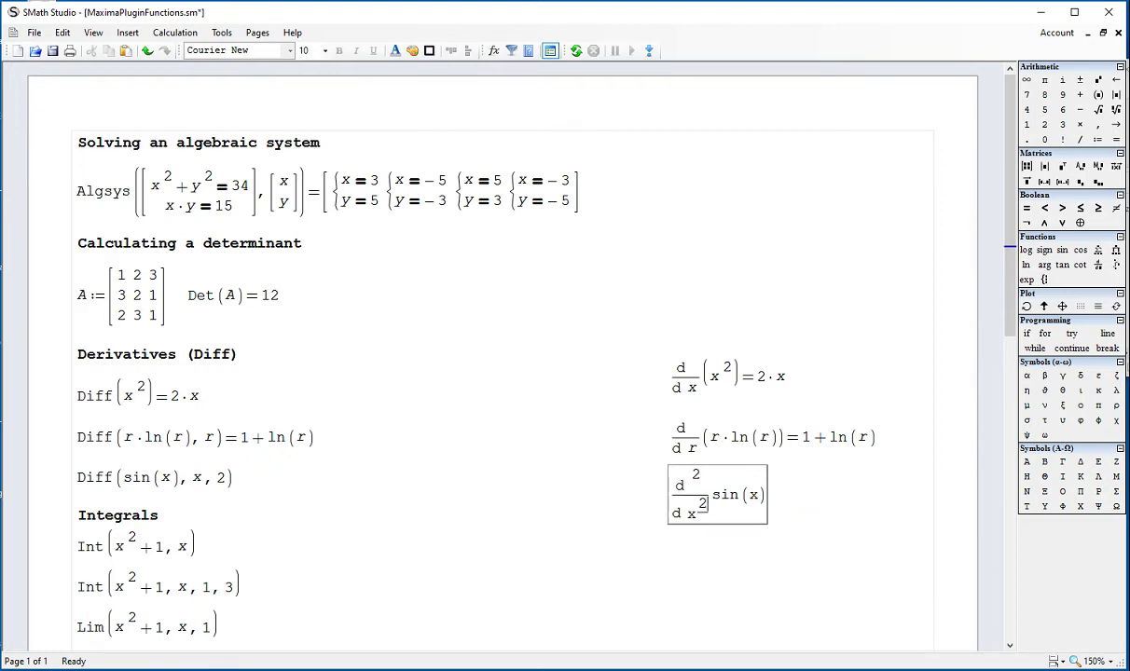
type("= -sin(x")
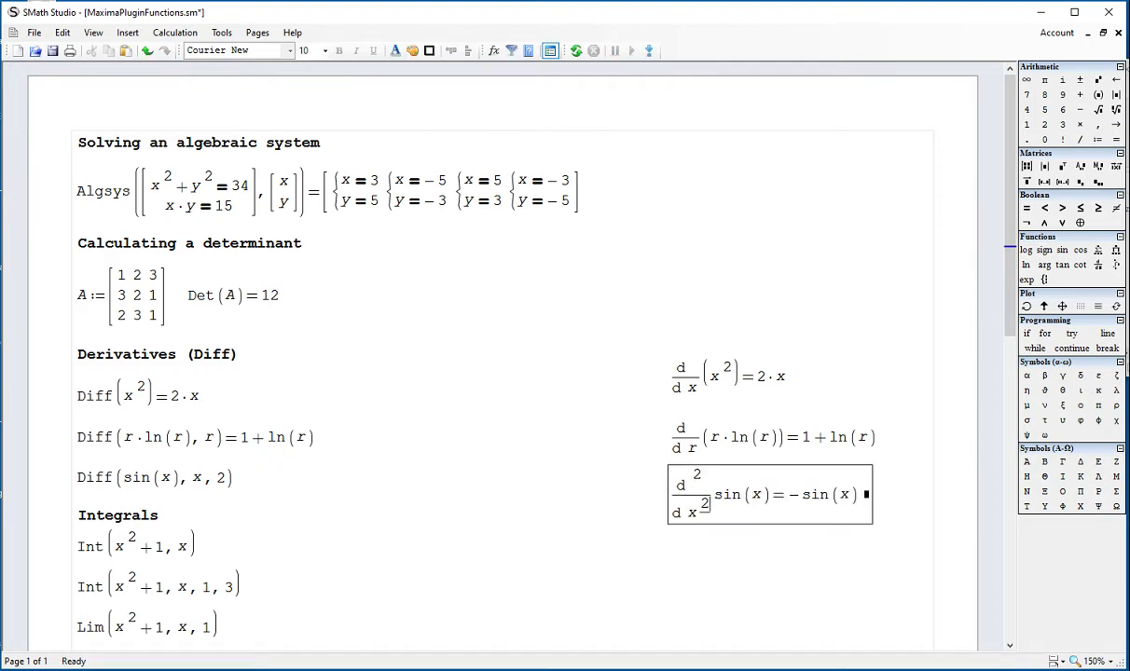
left_click(231, 481)
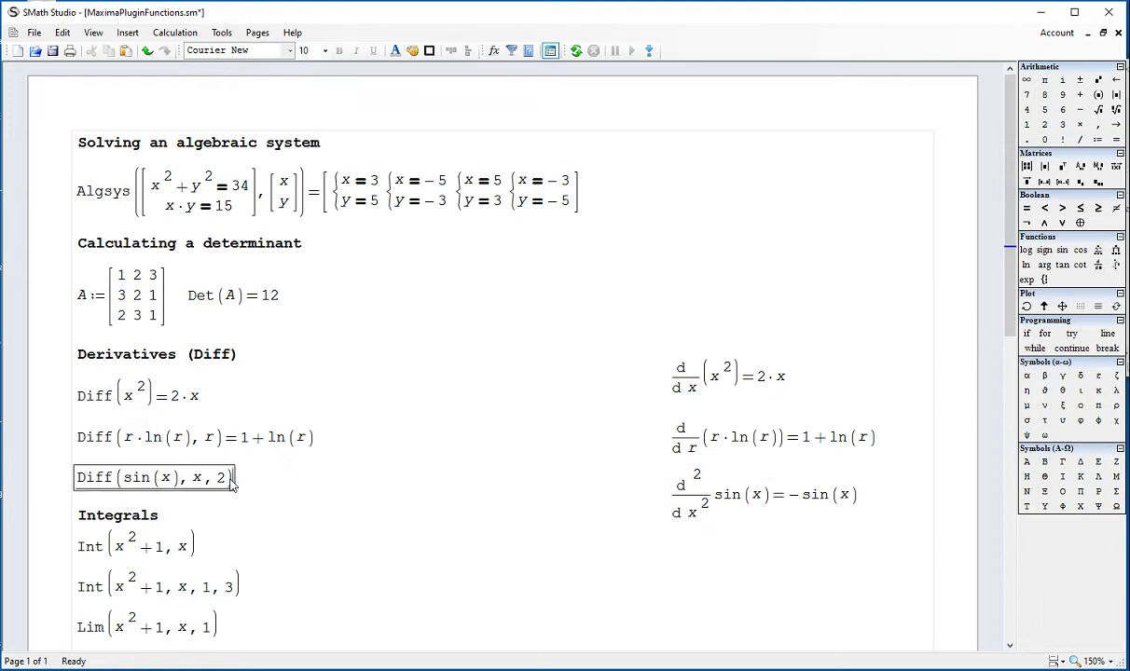
type("=-sin(x")
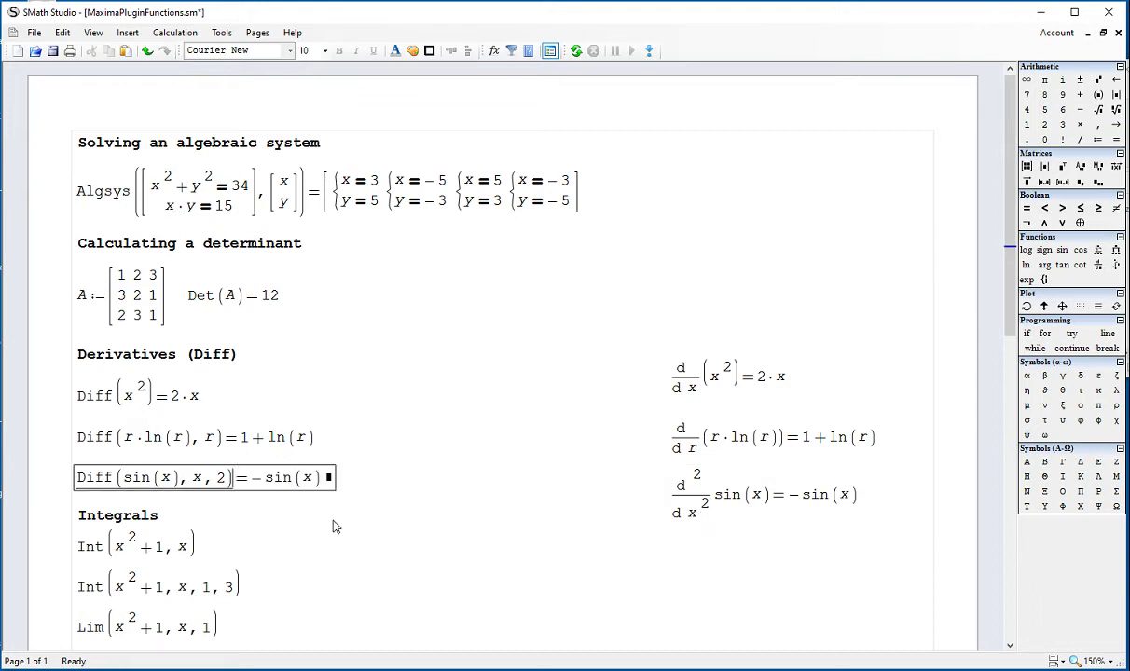
left_click(368, 529)
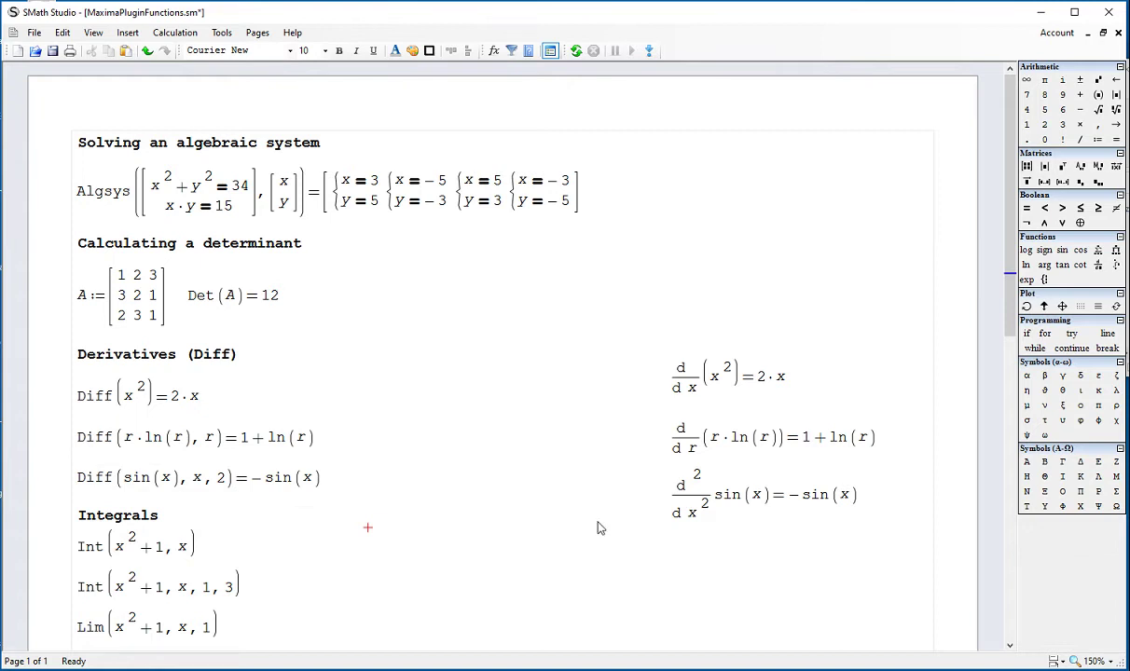
Step: Add a native indefinite integral ∫x²+1 dx below the right-side derivatives
left_click_drag(329, 489, 136, 391)
left_click_drag(800, 537, 712, 354)
left_click(859, 358)
scroll(859, 360, "down", 3)
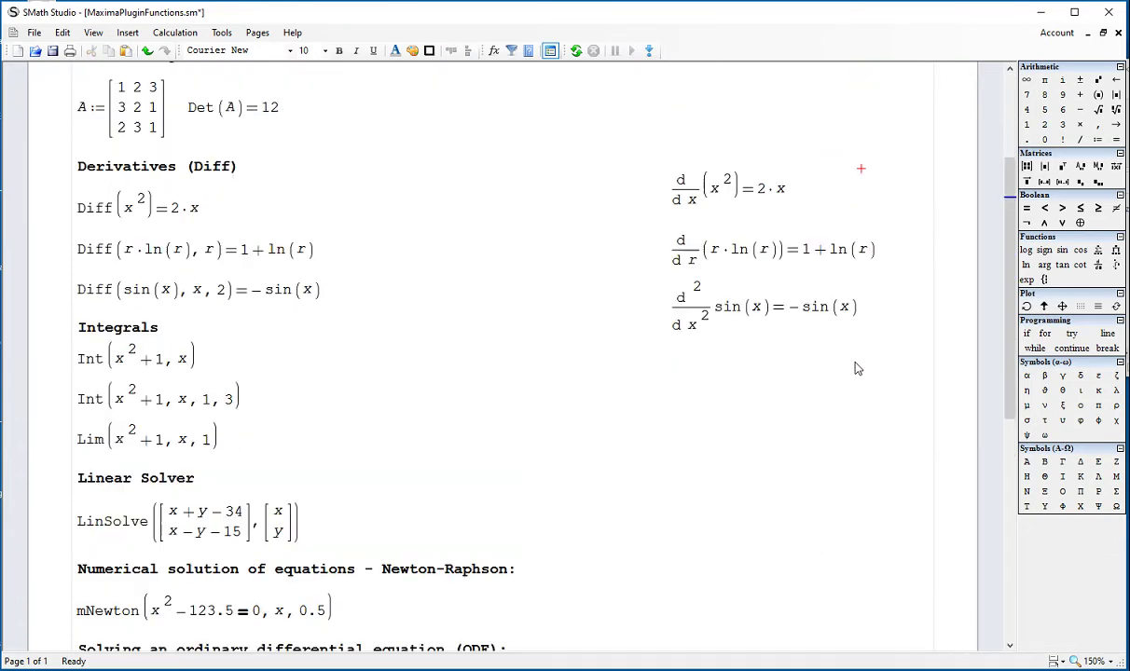
left_click(357, 389)
left_click(659, 360)
type("int")
key("Return")
type("x^2")
key("Right")
type("+1,x")
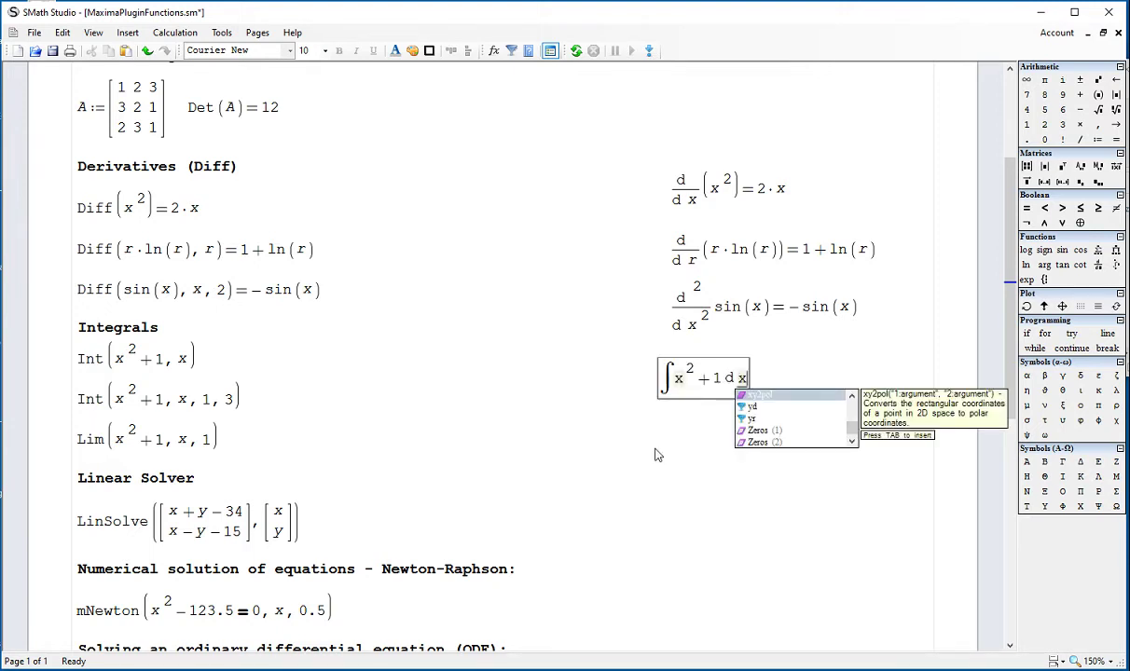
type("=∫1+x^2 d x")
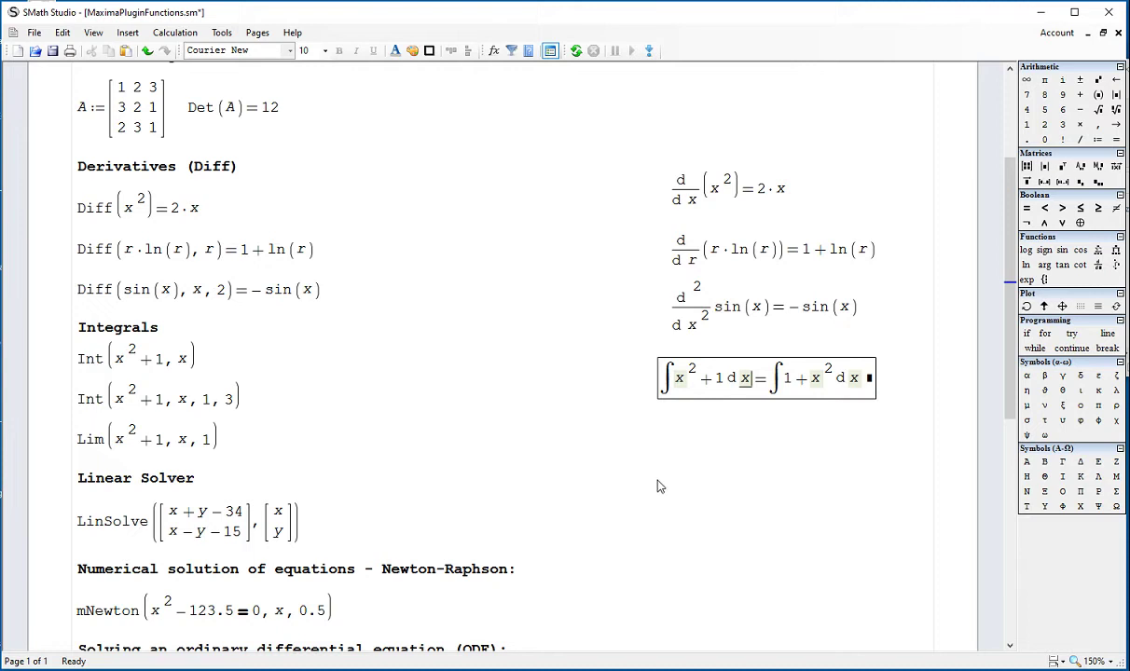
left_click(708, 431)
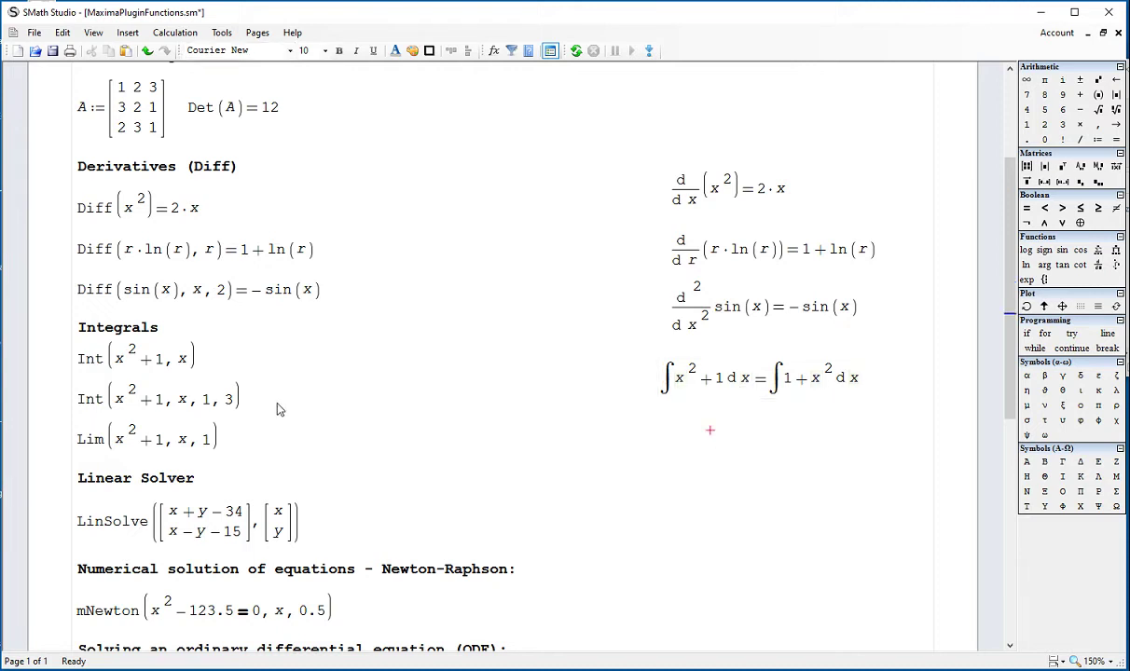
Step: Evaluate Int(x²+1, x) to x·(3+x²)/3 and add a line before Int(x²+1, x, 1, 3)
left_click(194, 367)
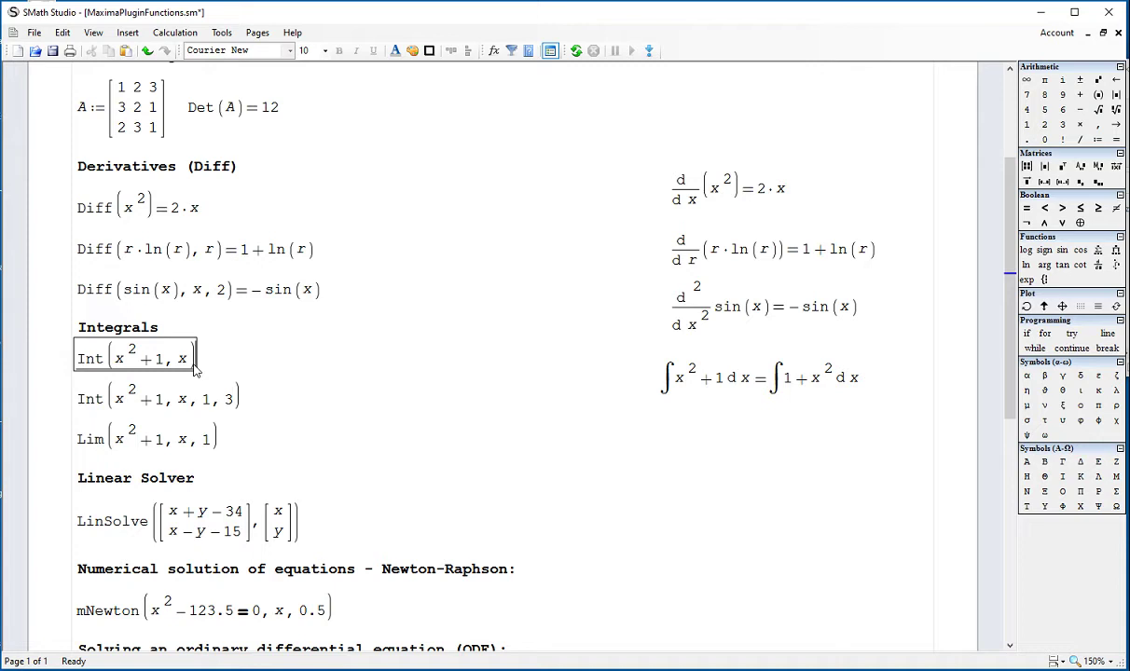
type("=x·(3+x^2)/3")
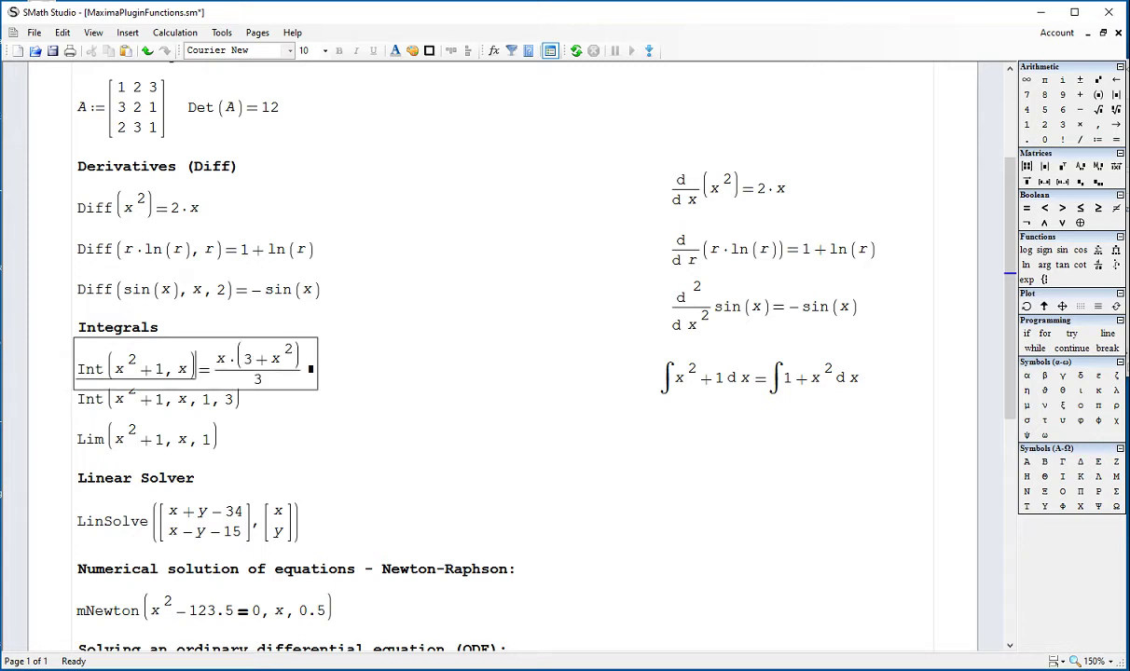
left_click(358, 371)
left_click(538, 440)
left_click(327, 382)
key("Return")
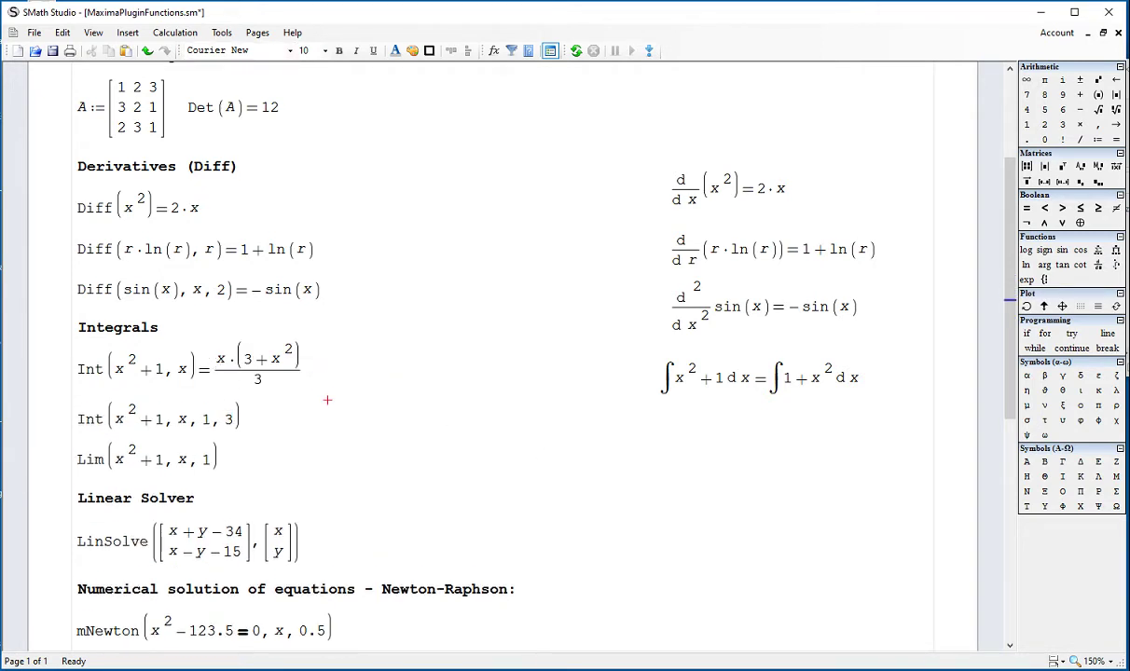
left_click(226, 403)
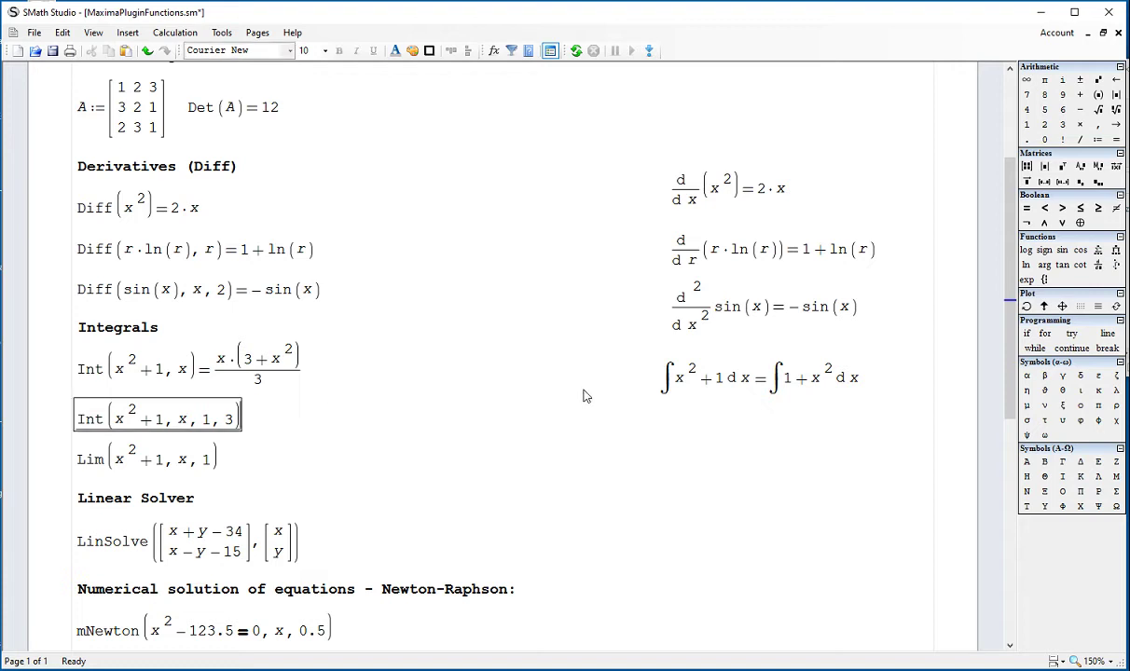
Step: Enter int(x^2+1,x,1,3= as a native integral and evaluate Int(x²+1, x, 1, 3) to 10.6667
left_click(661, 416)
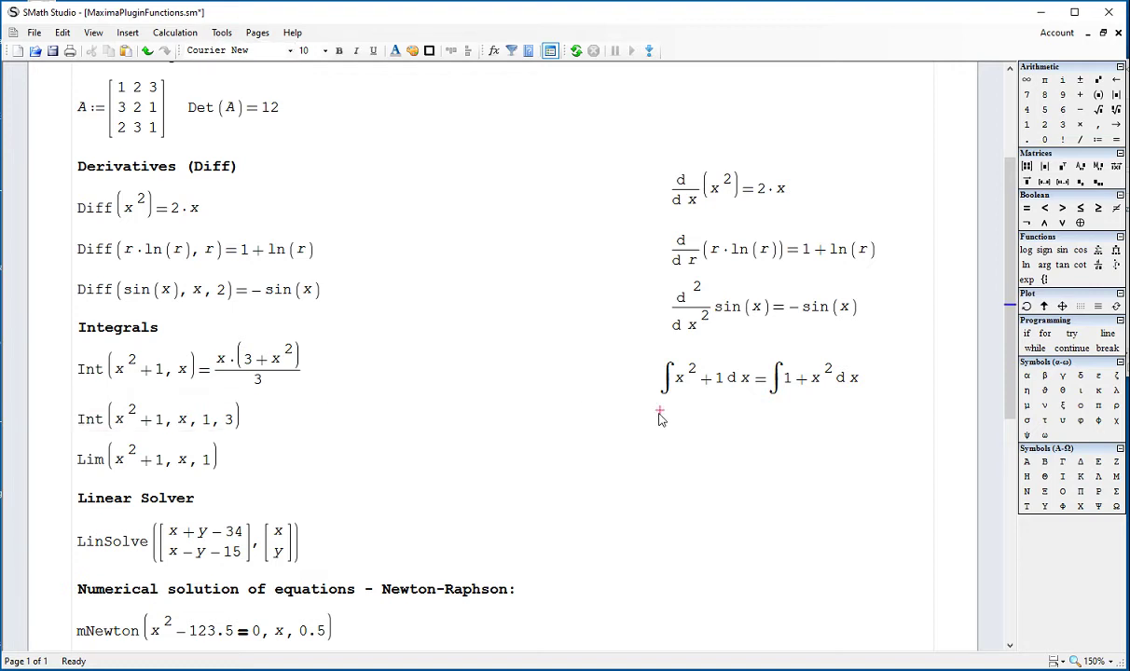
type("int(")
type("x^2+1")
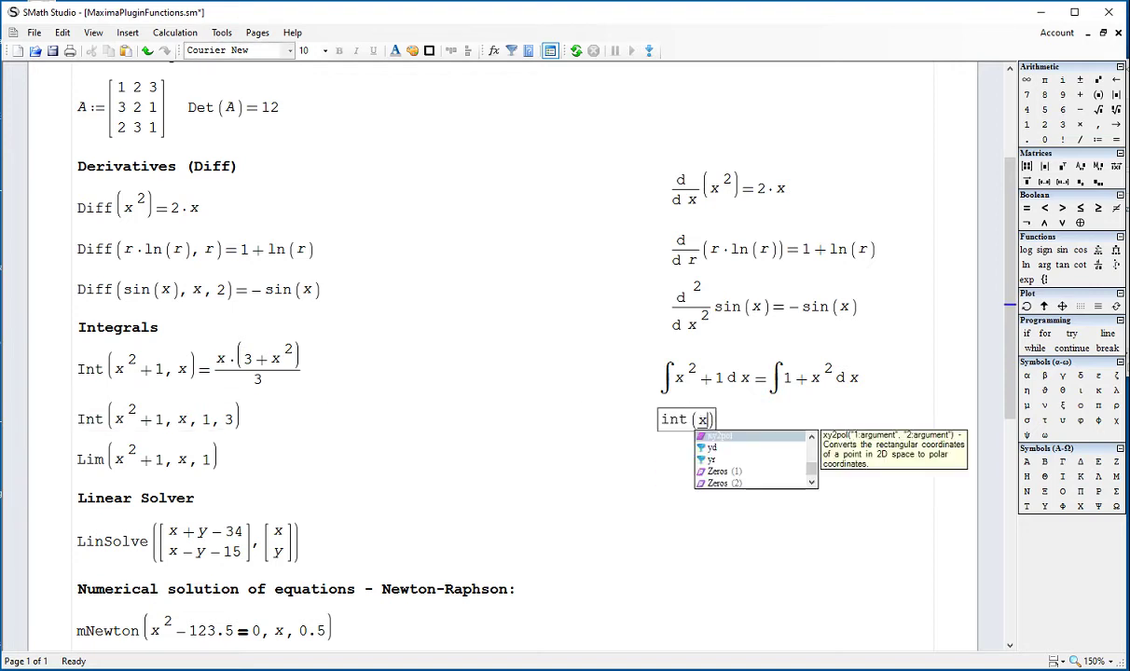
type(",x")
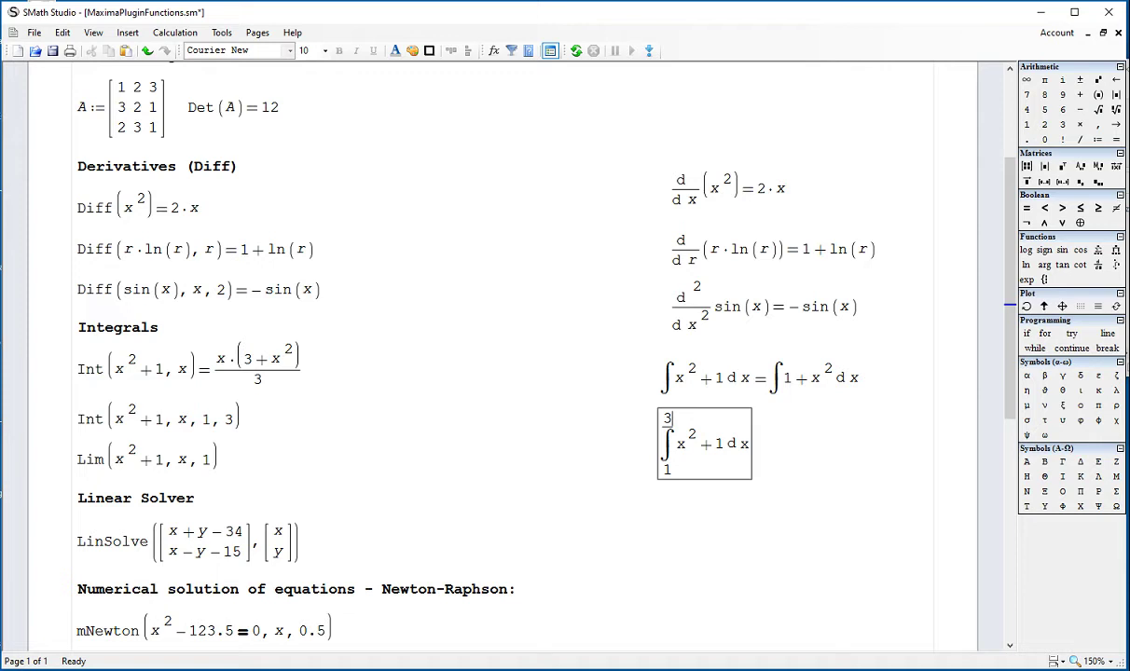
type(",1,3=10.6667")
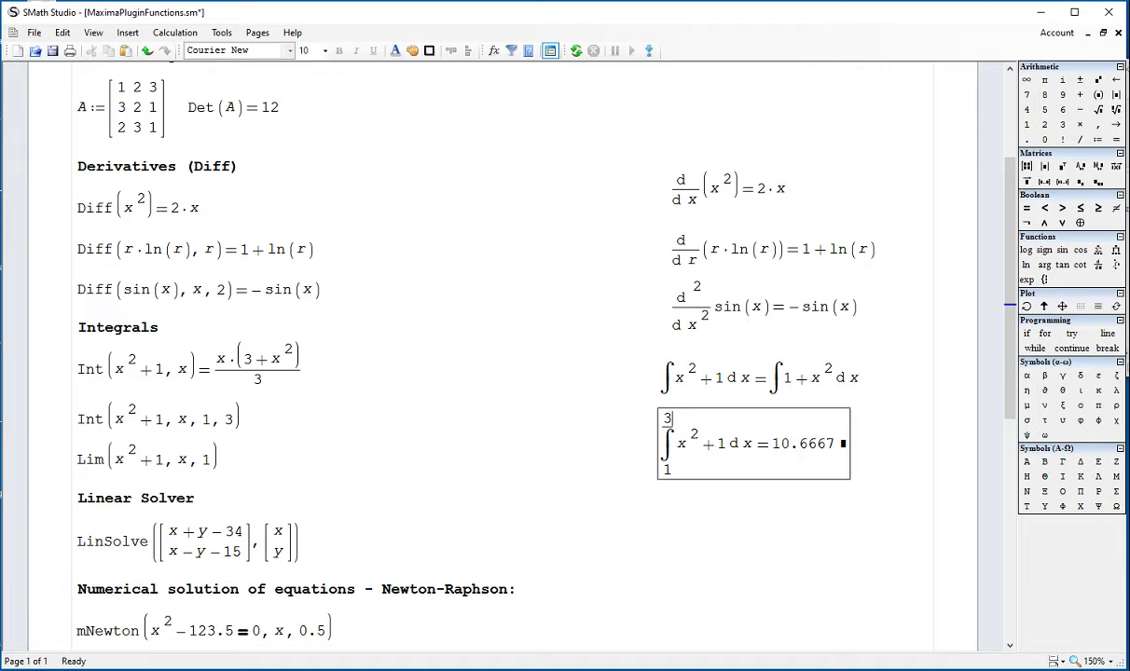
left_click(239, 431)
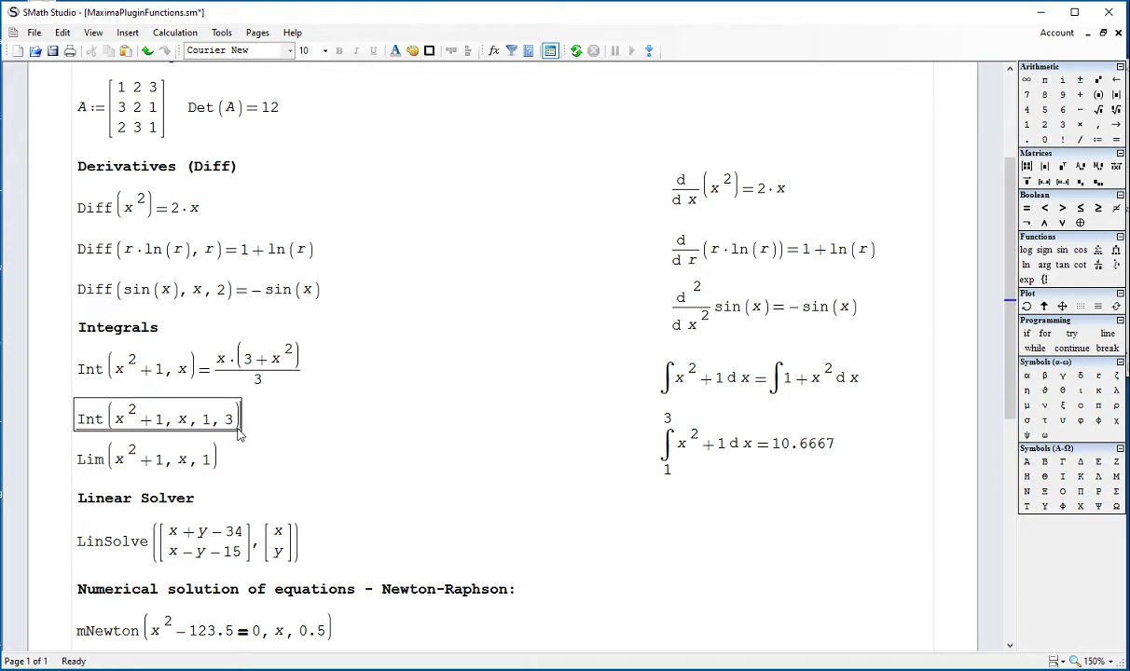
type("=10.6667")
left_click(367, 431)
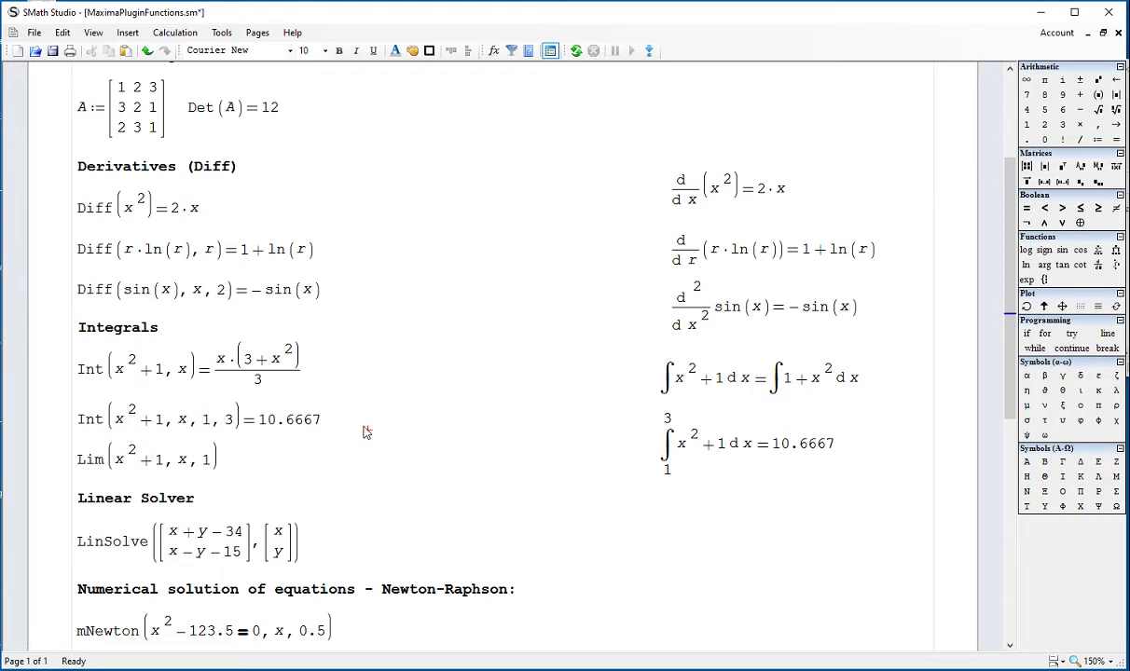
Step: Add a bold 'Limits:' heading above the Lim expression
key("Return")
key("Return")
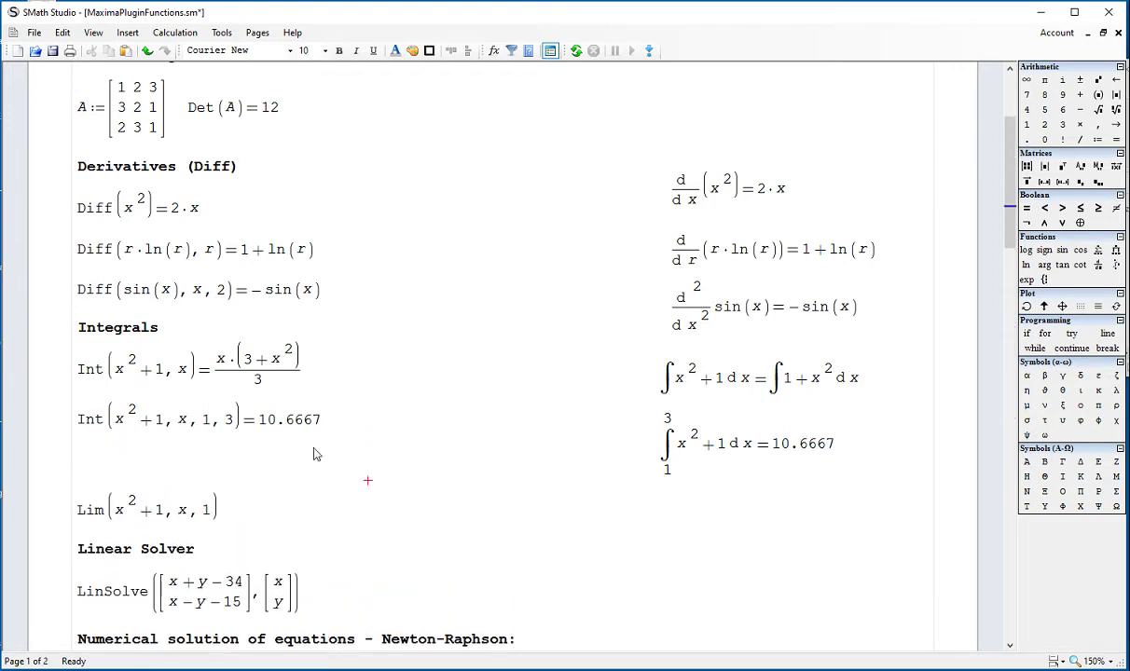
left_click(79, 464)
type("Limits:")
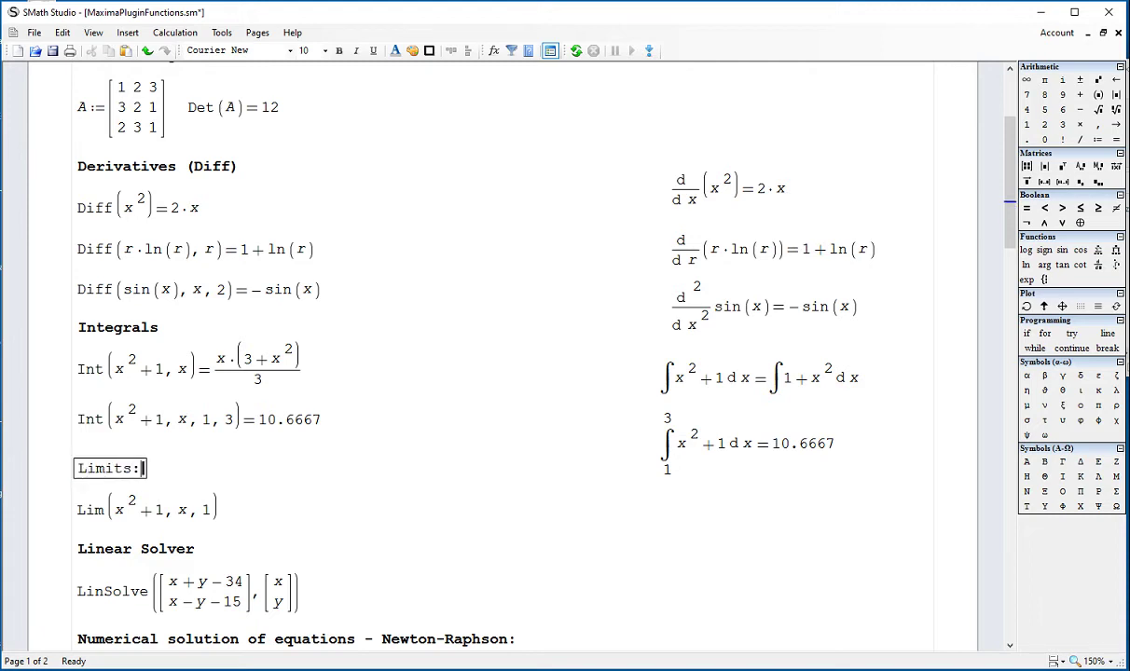
key("ctrl+b")
left_click(609, 501)
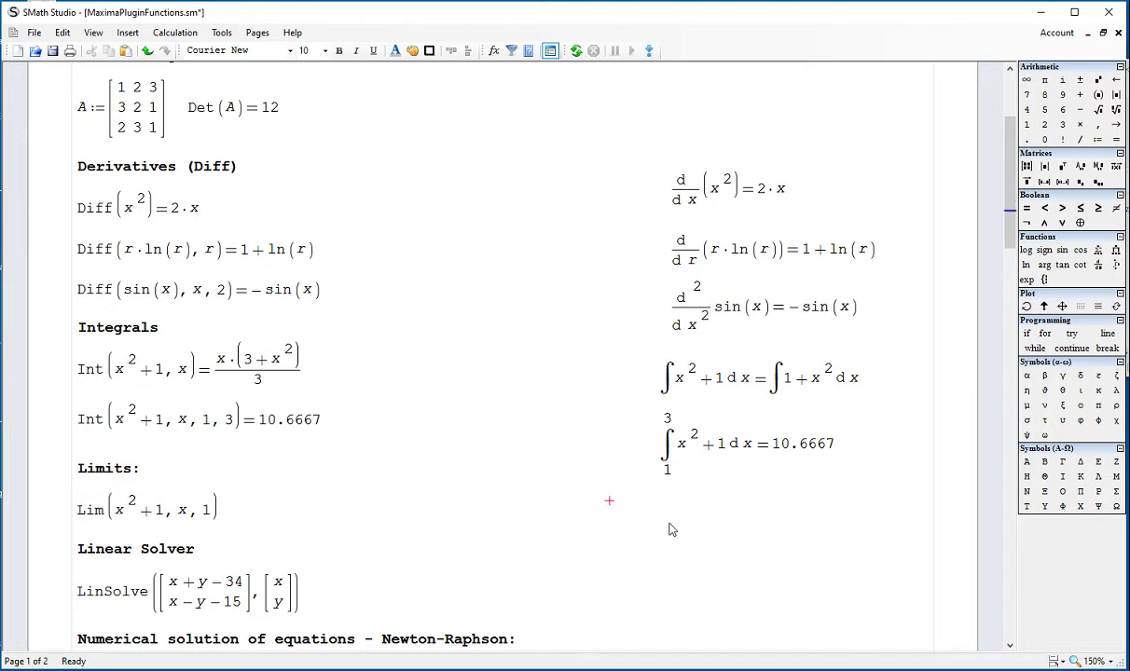
Step: Evaluate Lim(x²+1, x, 1) to 2 and start entering Lim(sin(x)/x, x, 0)=
left_click(216, 523)
type("=2")
left_click(436, 494)
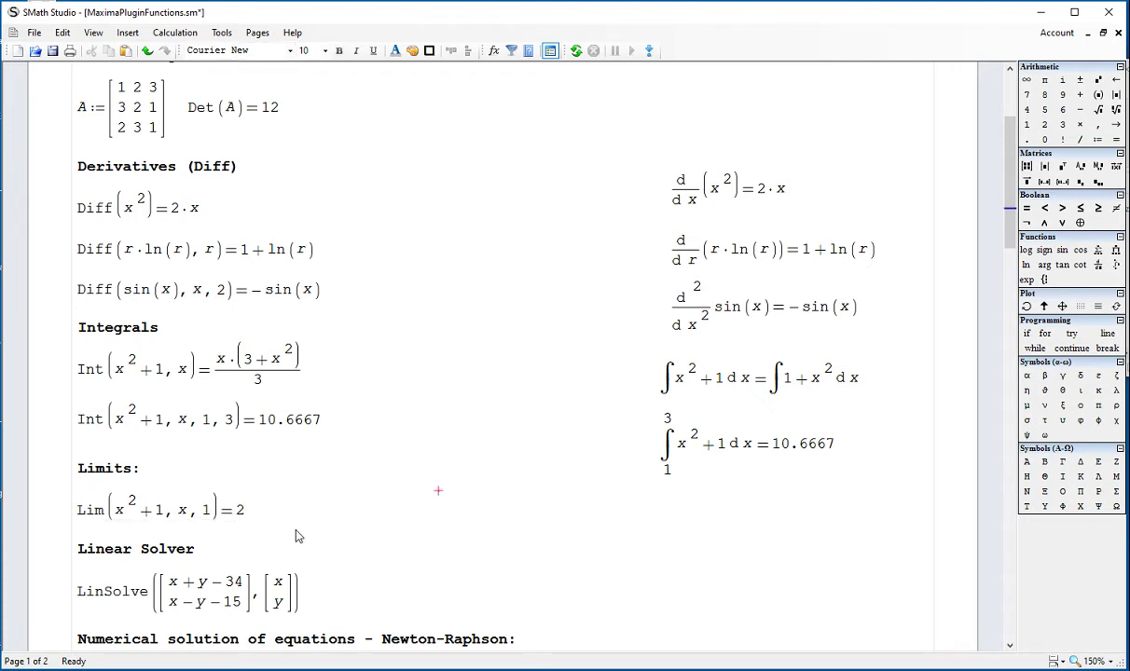
left_click(182, 511)
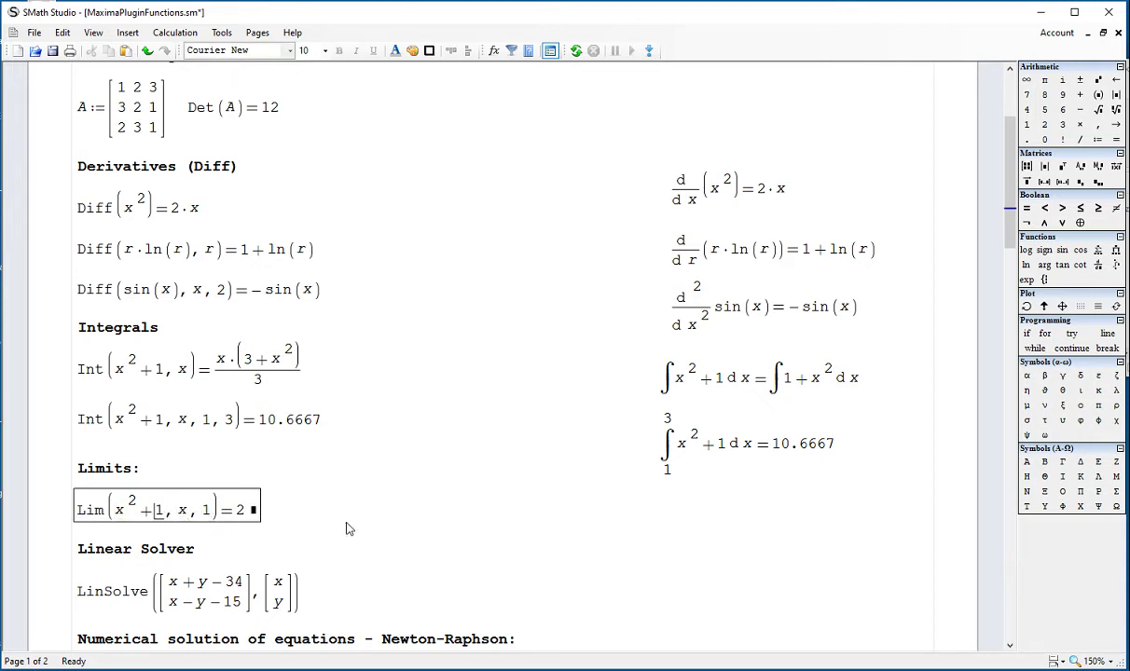
left_click(327, 492)
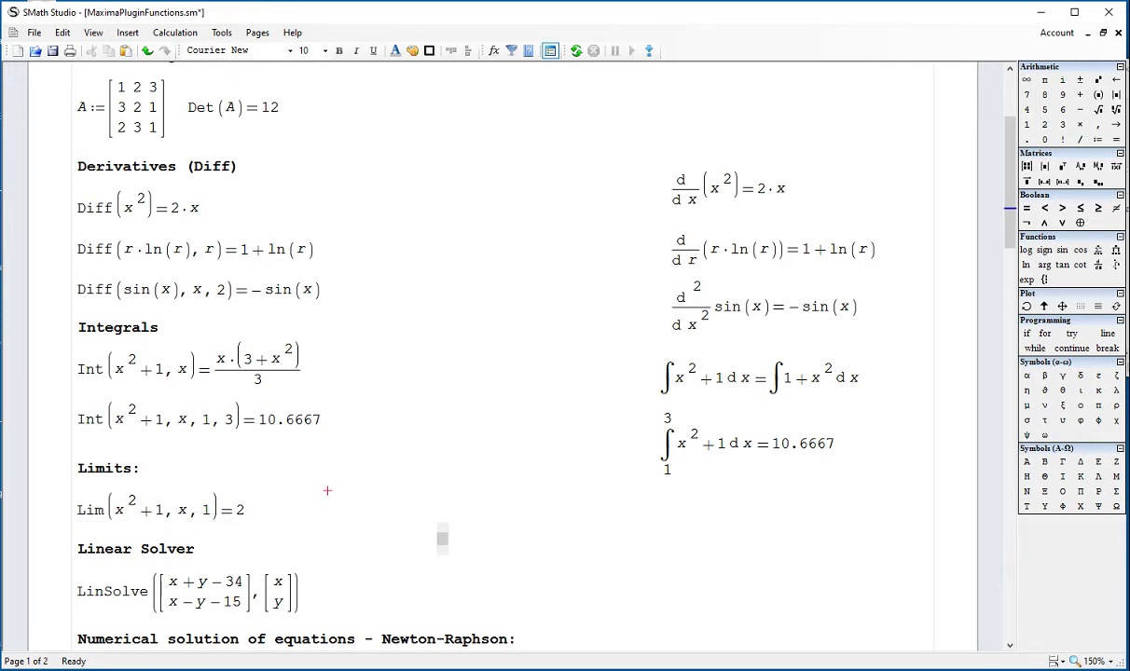
type("Lim")
key("BackSpace")
key("BackSpace")
key("BackSpace")
key("BackSpace")
type("Lim(sin(")
type("x)/x,")
type("x,0)")
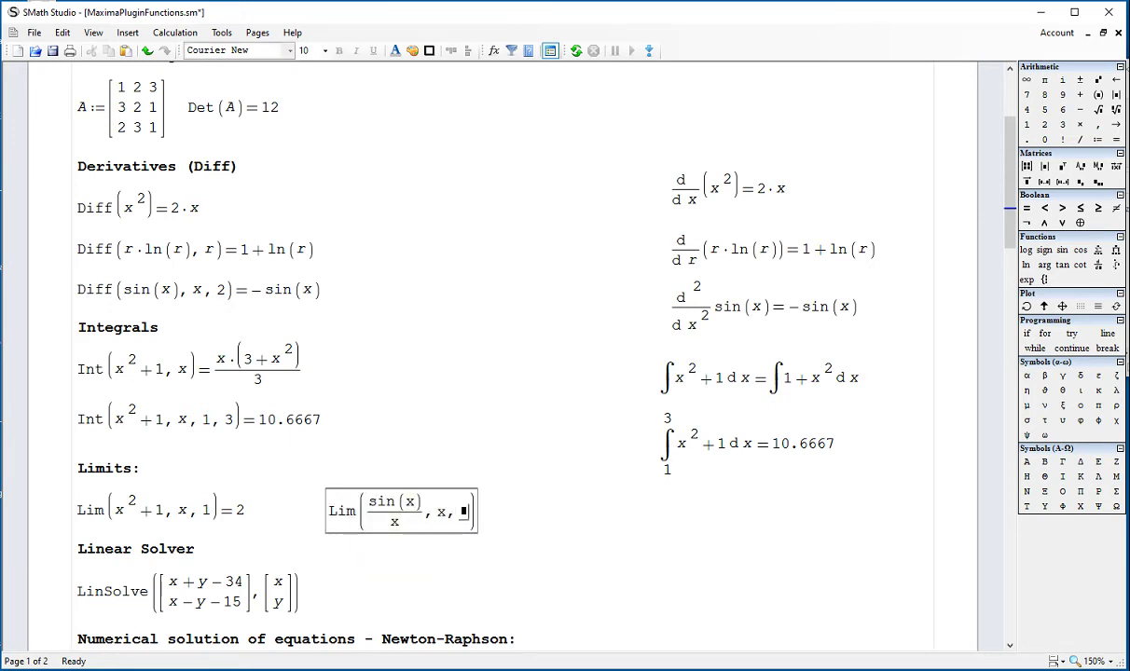
type("=1")
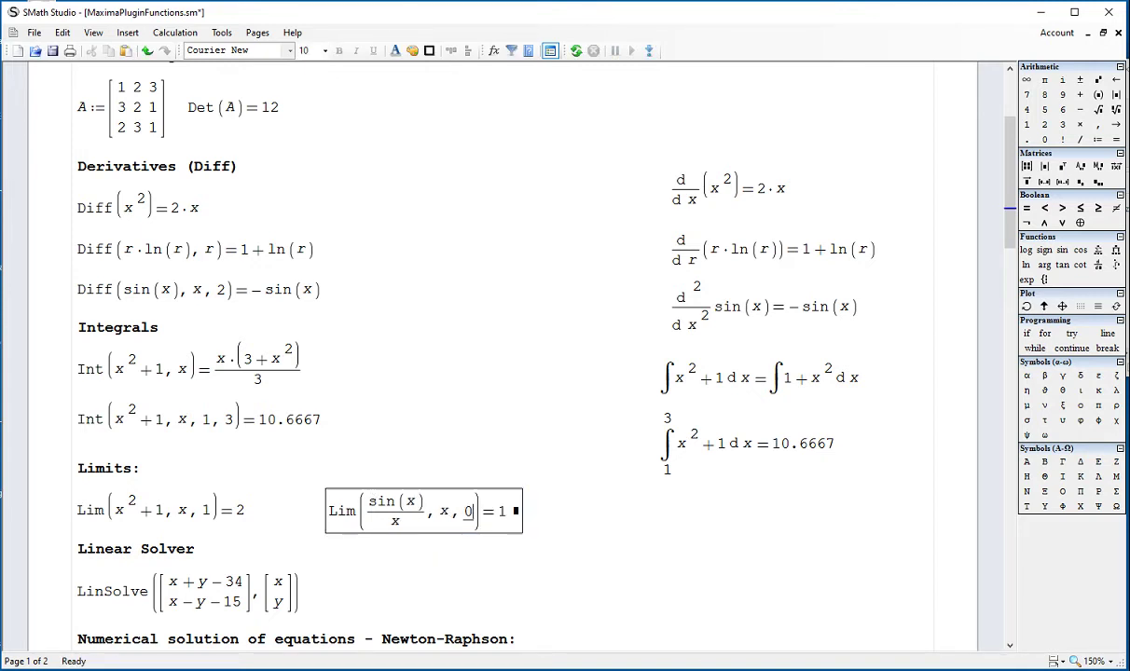
Step: Evaluate LinSolve for x+y−34 and x−y−15, giving x = 49/2 and y = 19/2
left_click(668, 573)
scroll(601, 541, "down", 3)
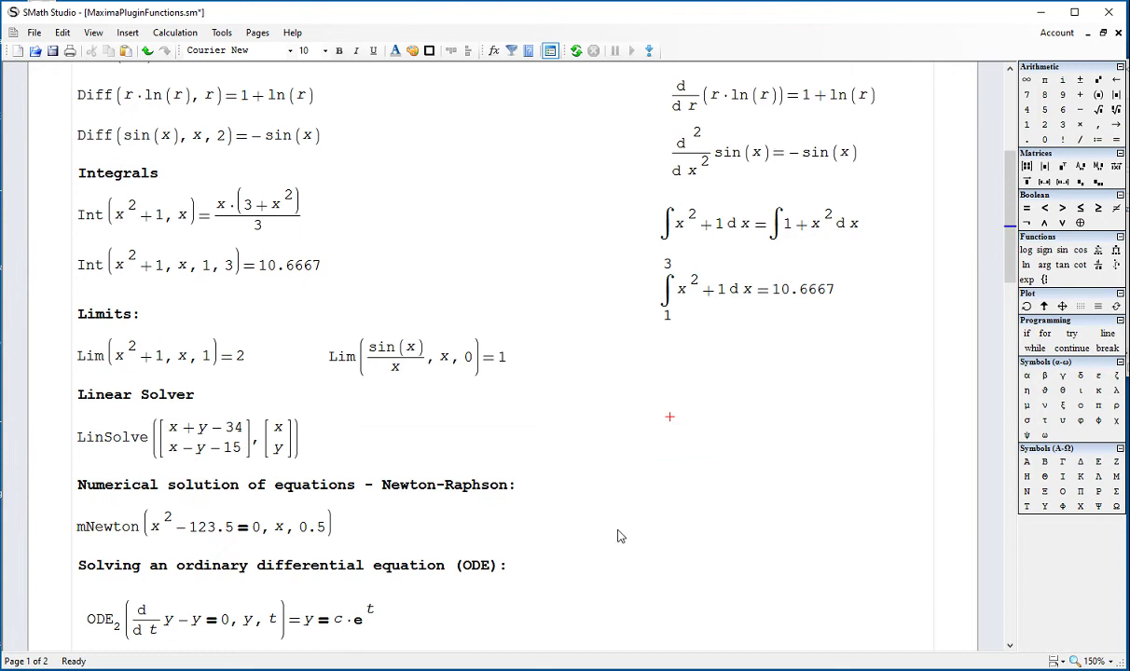
left_click_drag(167, 426, 206, 427)
left_click(458, 436)
left_click(233, 427)
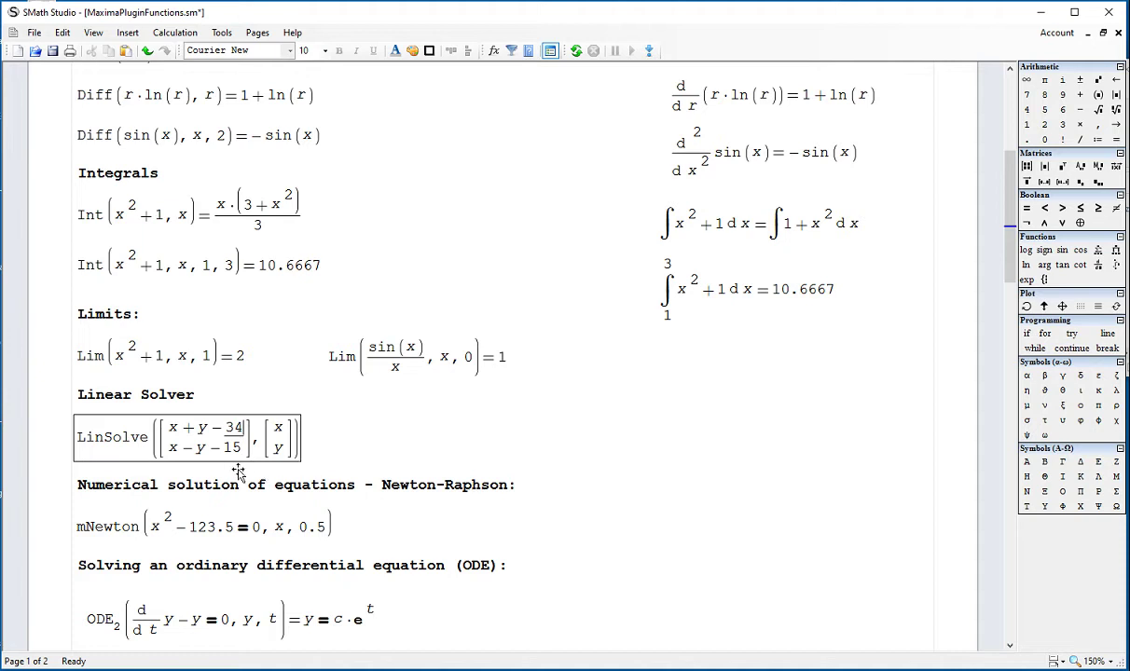
left_click(213, 435)
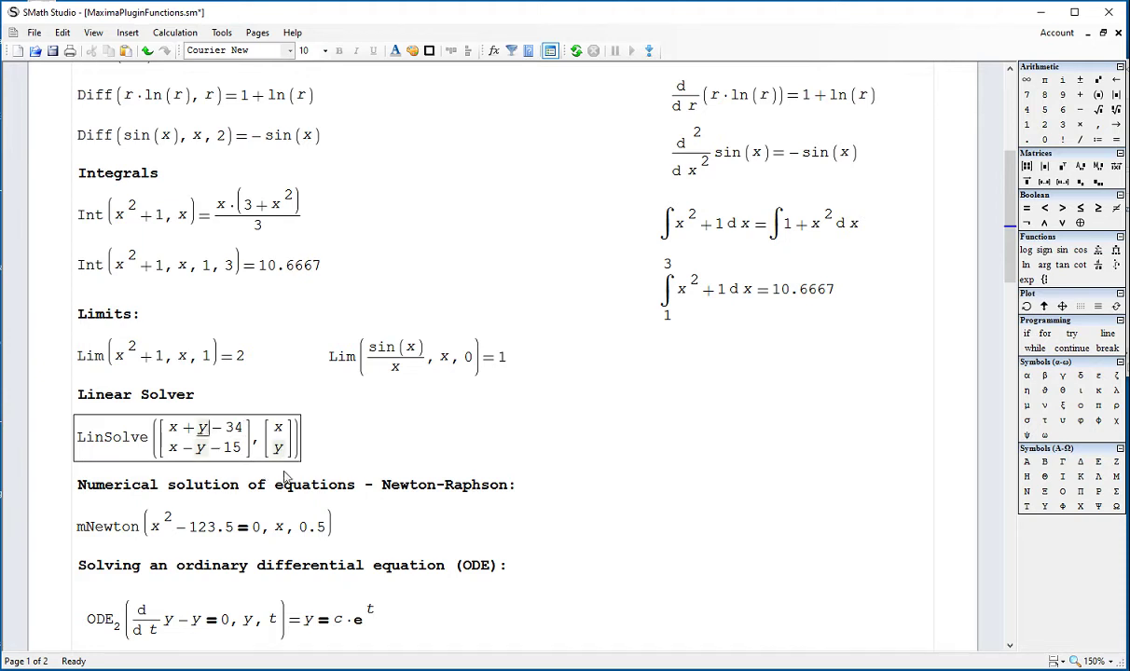
left_click(299, 429)
type("=")
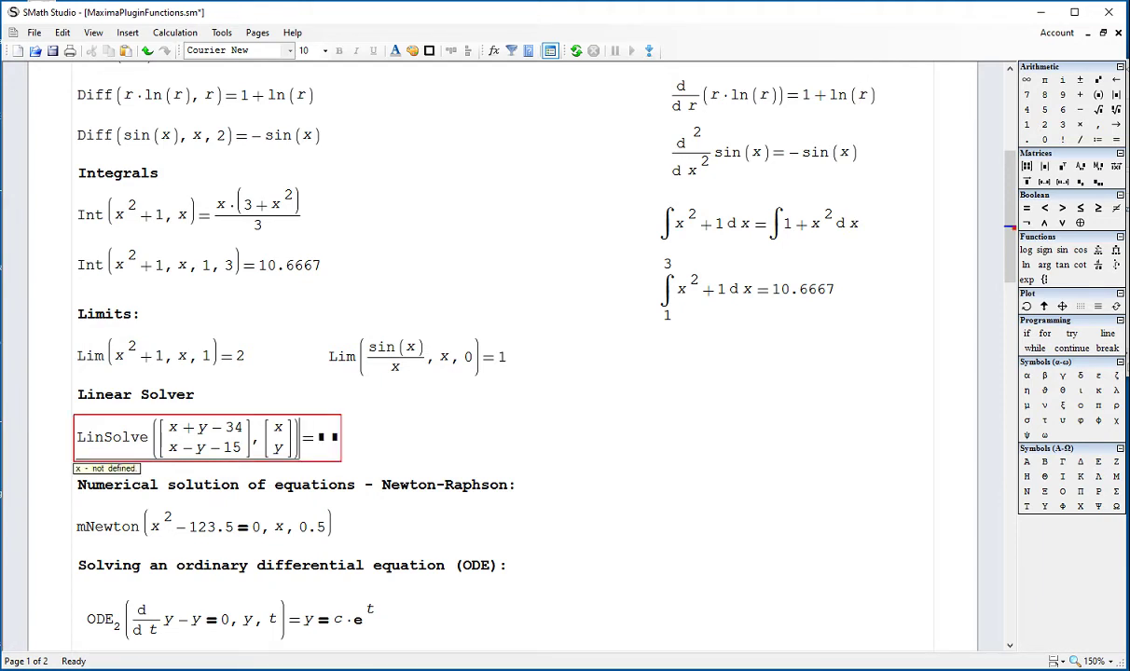
left_click(76, 467)
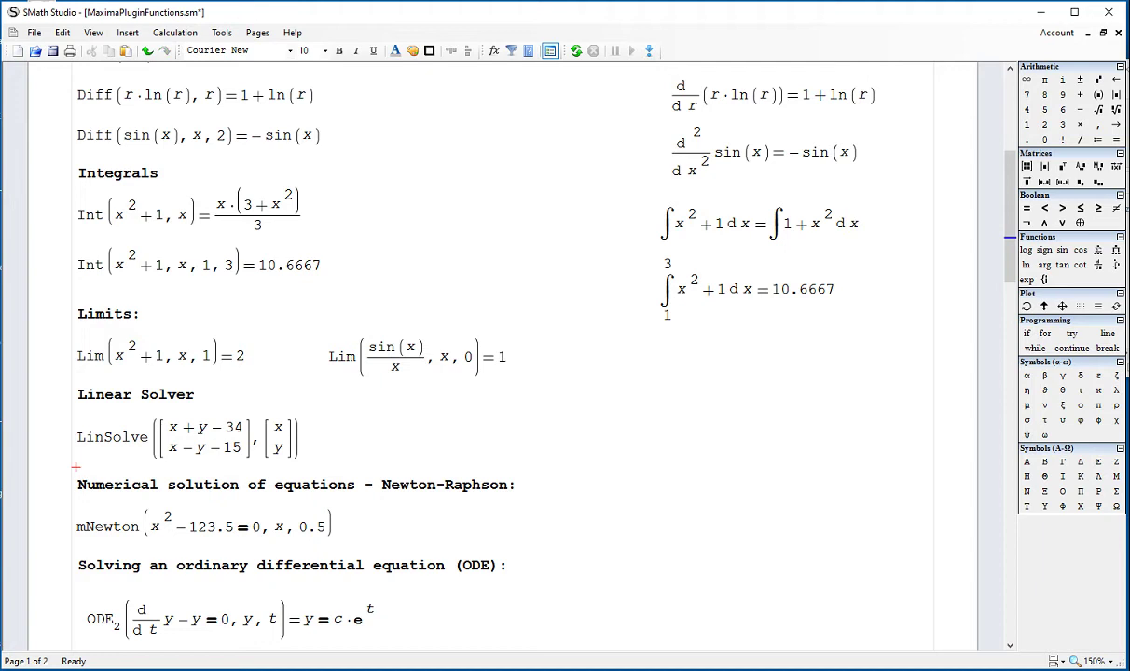
left_click(300, 448)
left_click(299, 449)
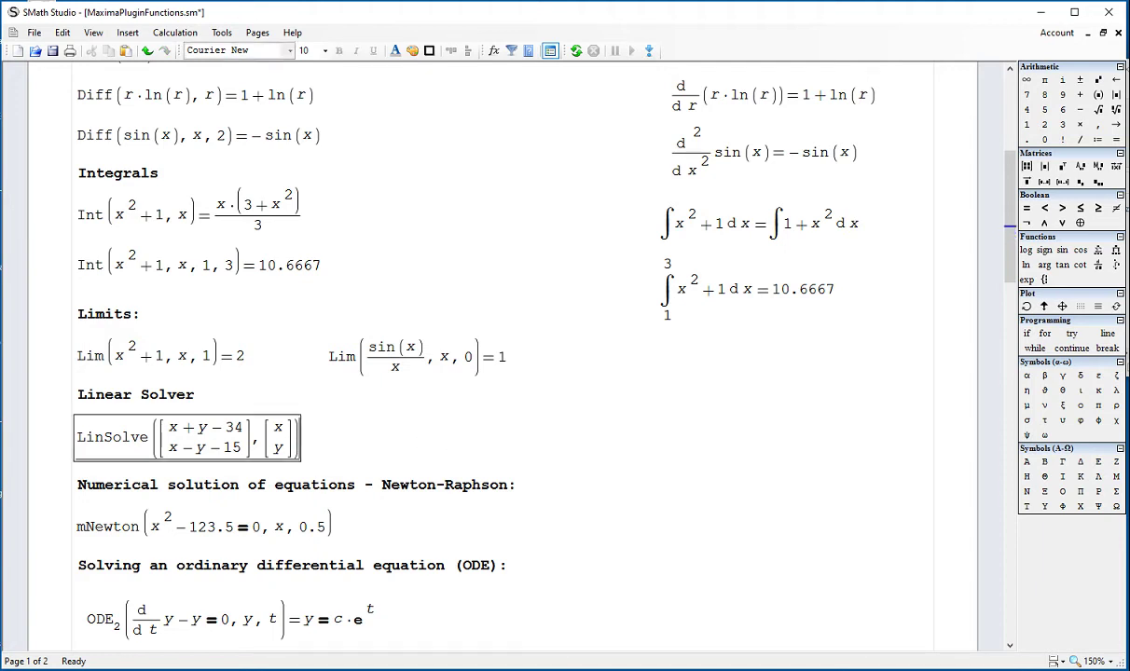
type("={x=49/2; y=19/2")
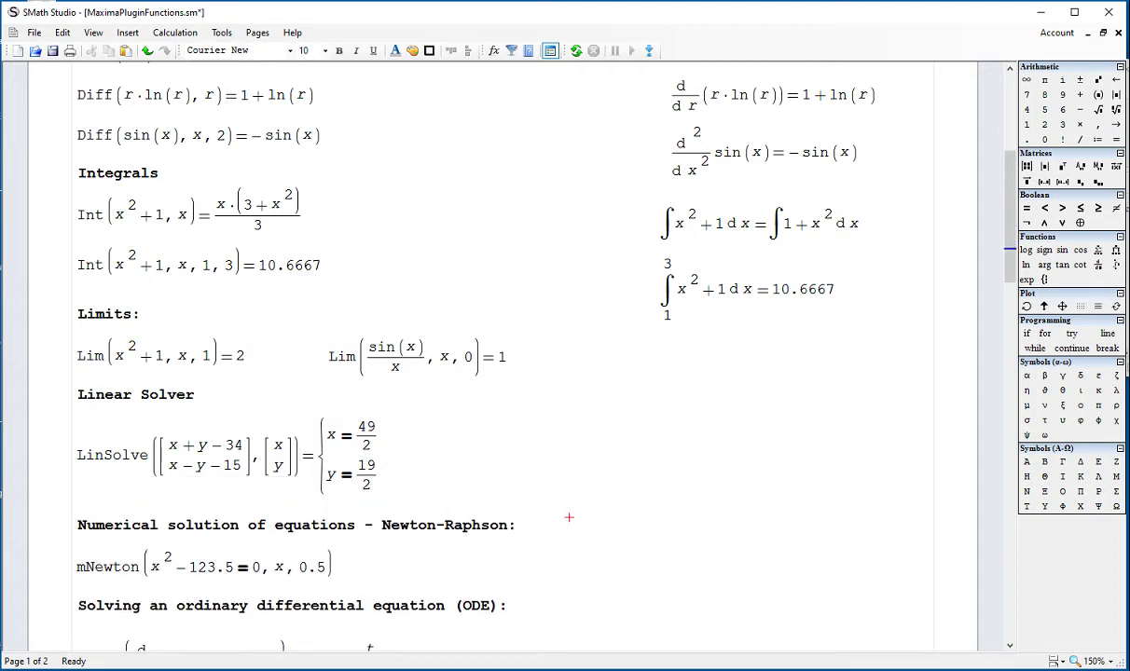
scroll(575, 481, "down", 3)
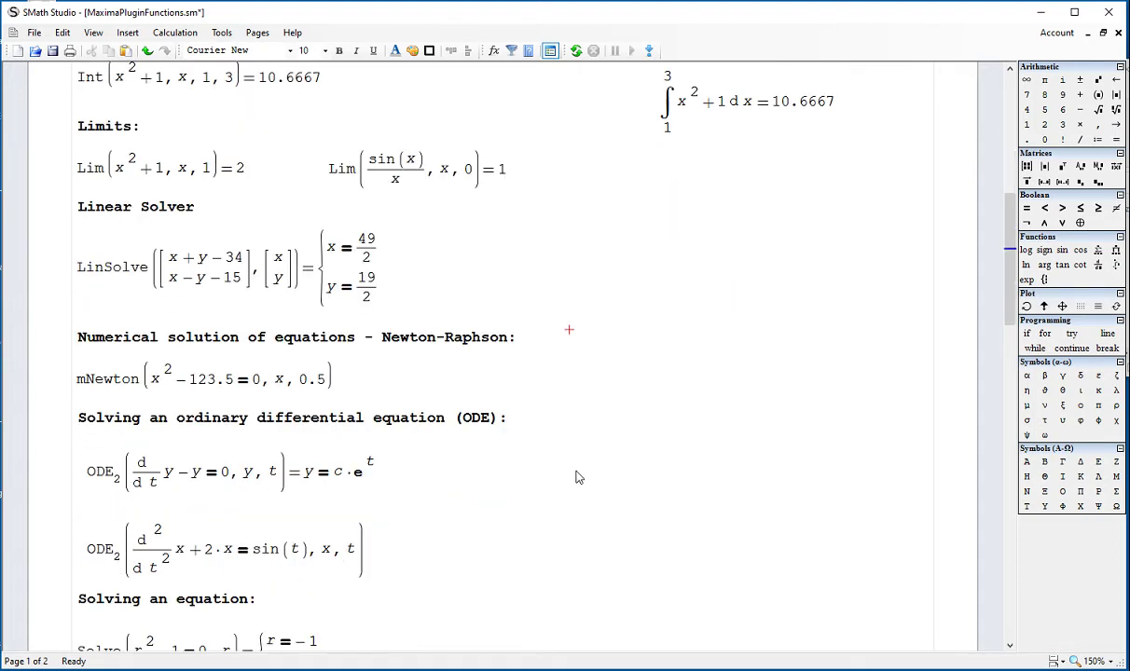
left_click(331, 387)
left_click(331, 388)
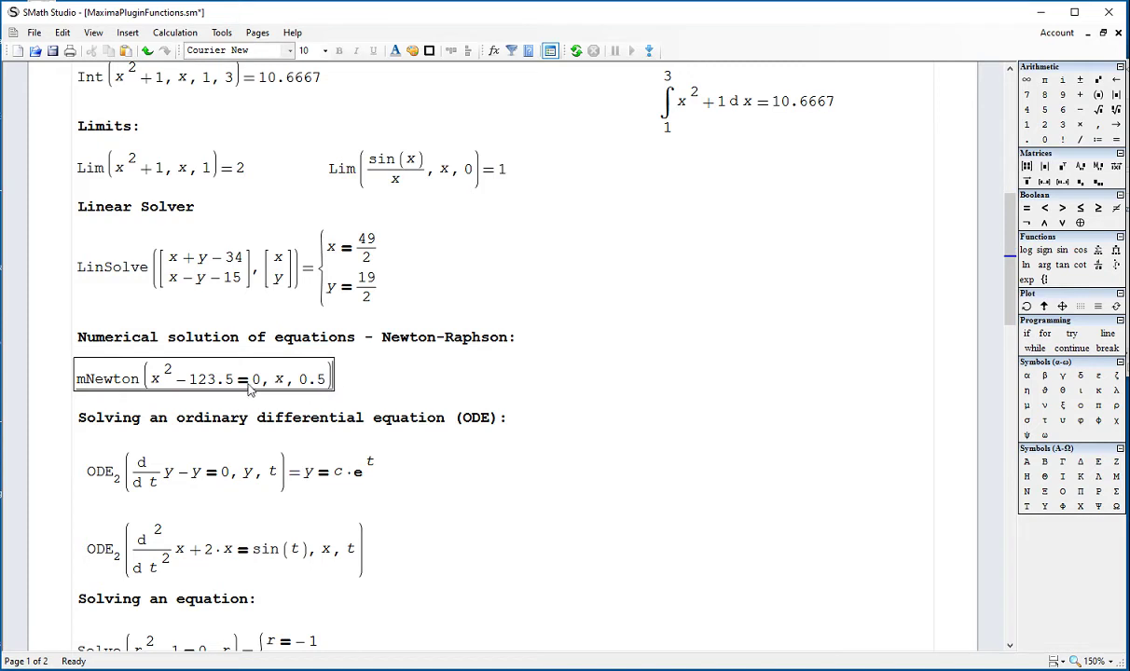
left_click(251, 384)
key("shift+Left")
key("shift+Left")
left_click(276, 373)
double_click(308, 376)
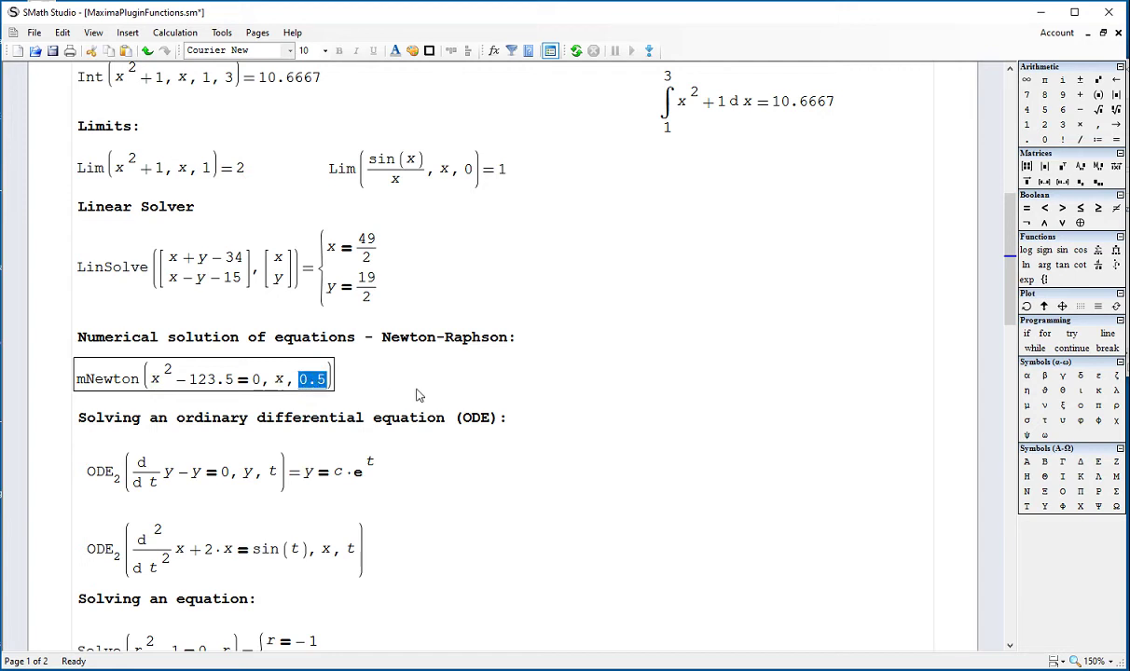
type("=")
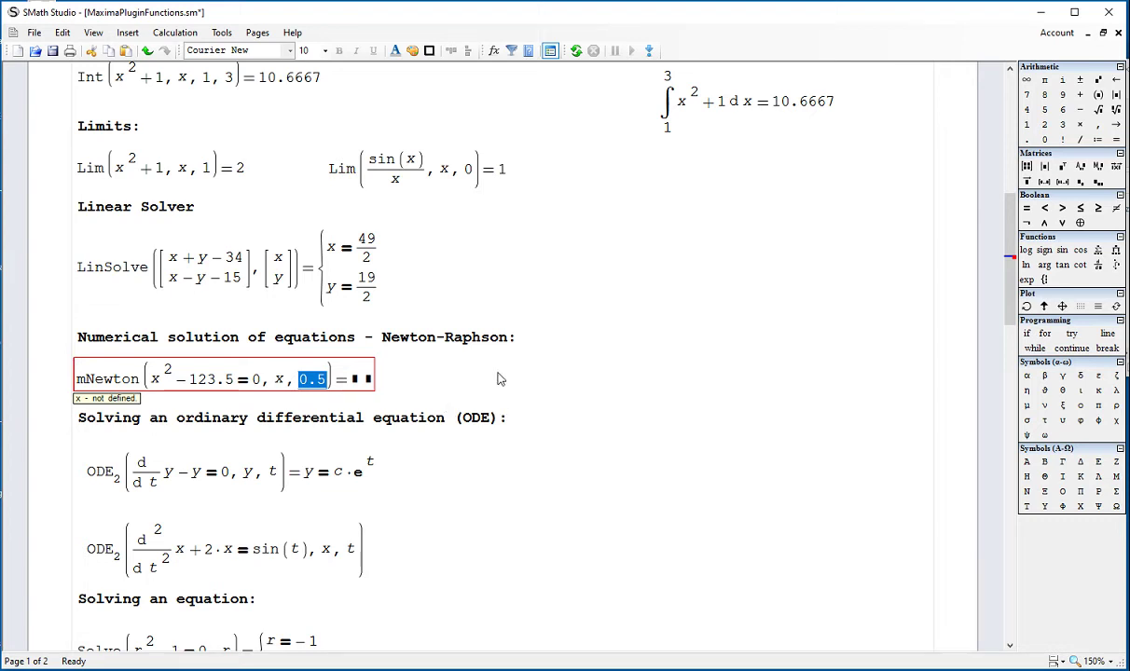
left_click(499, 370)
key("ctrl+z")
left_click(305, 382)
type("=")
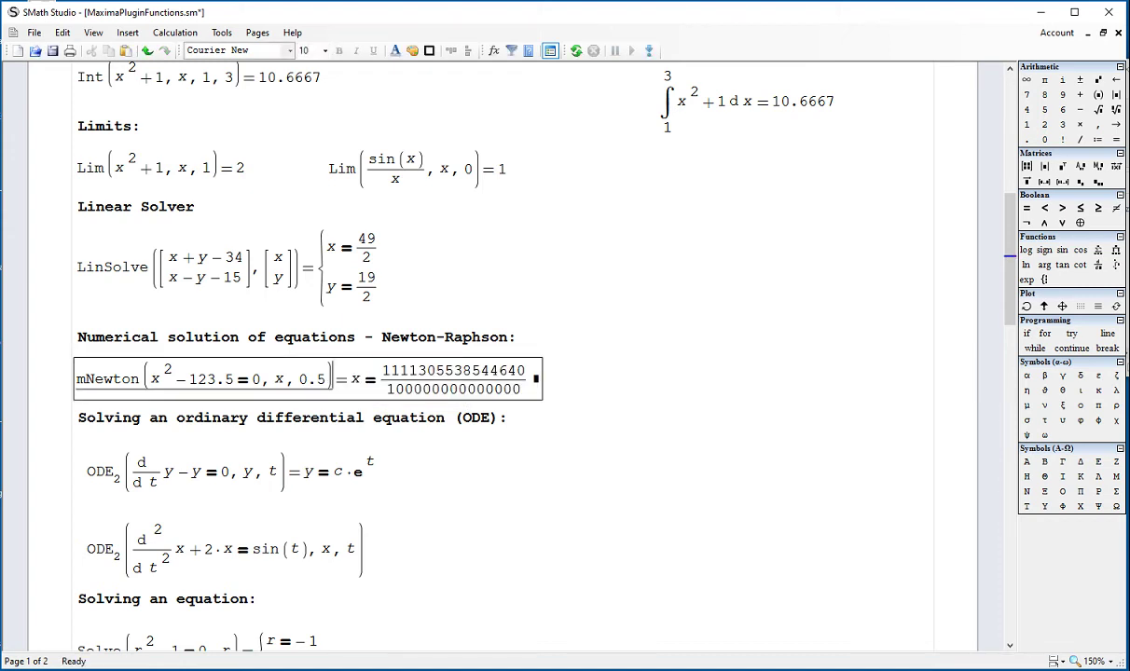
left_click(590, 380)
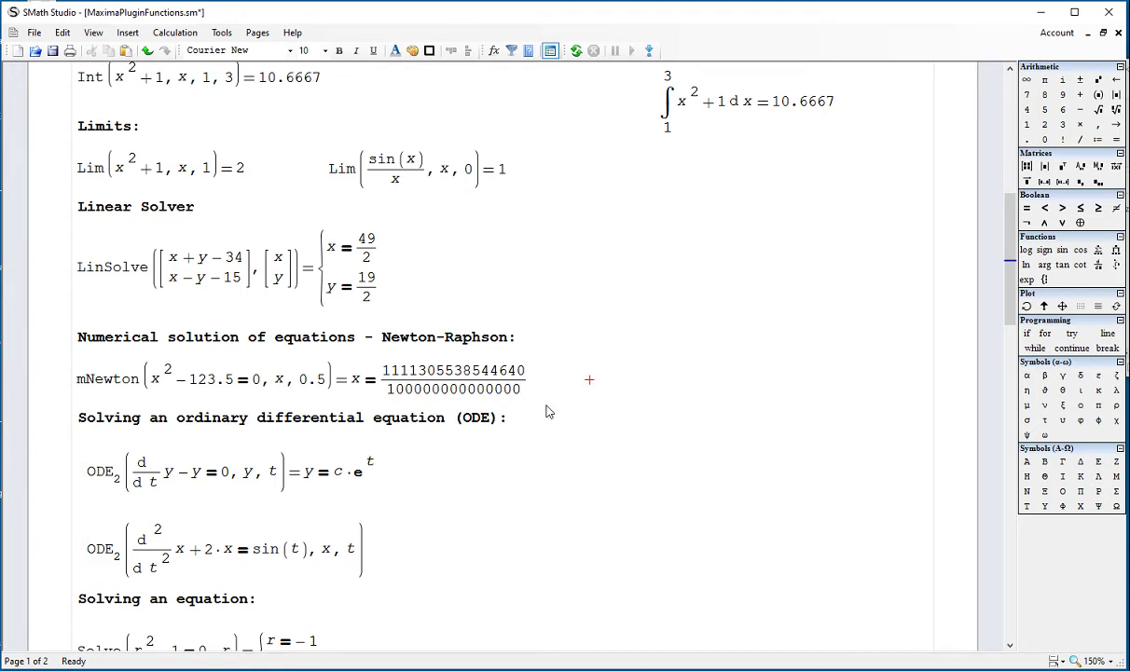
Step: Copy the root fraction beside it, evaluate it to 11.1131, and add a blank line below
double_click(392, 372)
key("space")
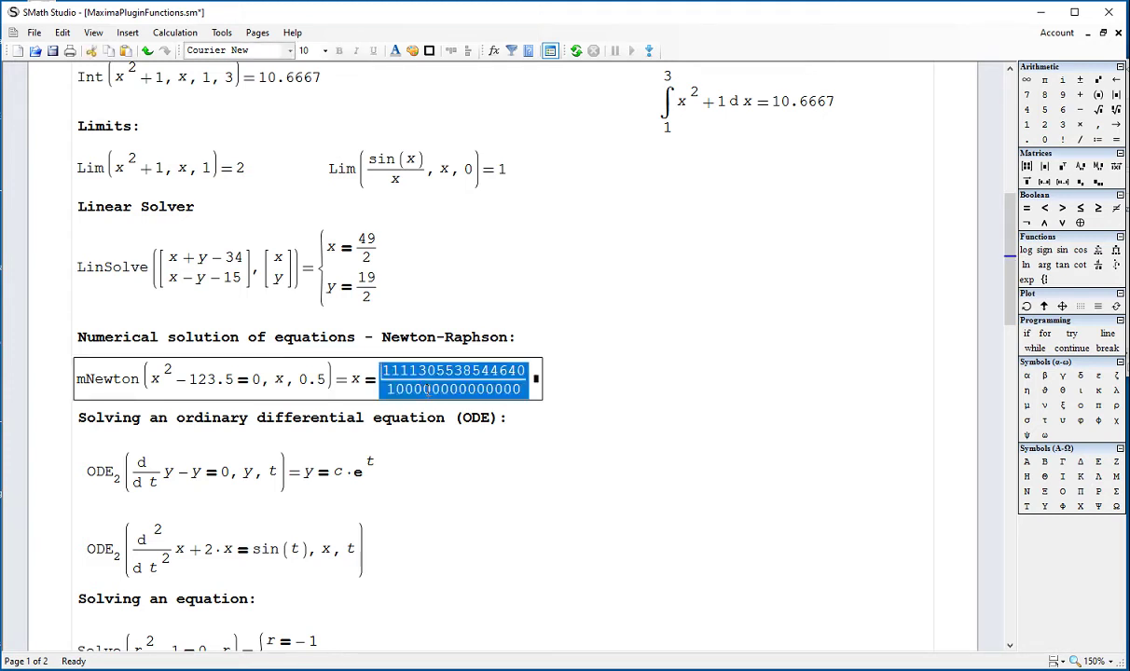
key("ctrl+c")
left_click(560, 371)
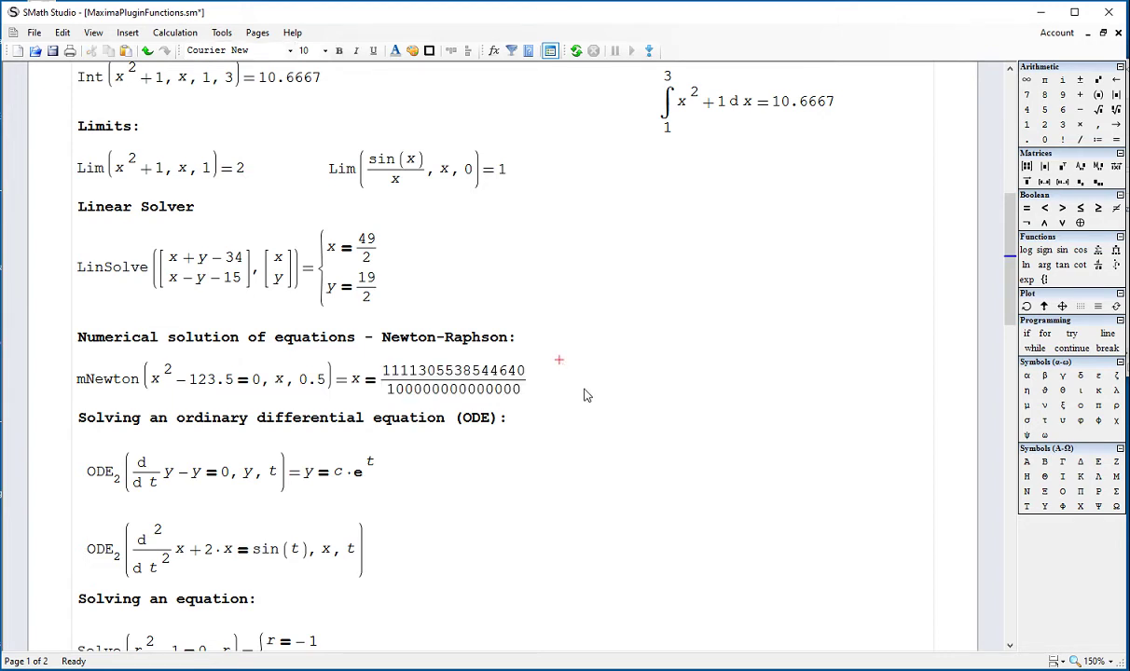
key("ctrl+v")
type("=")
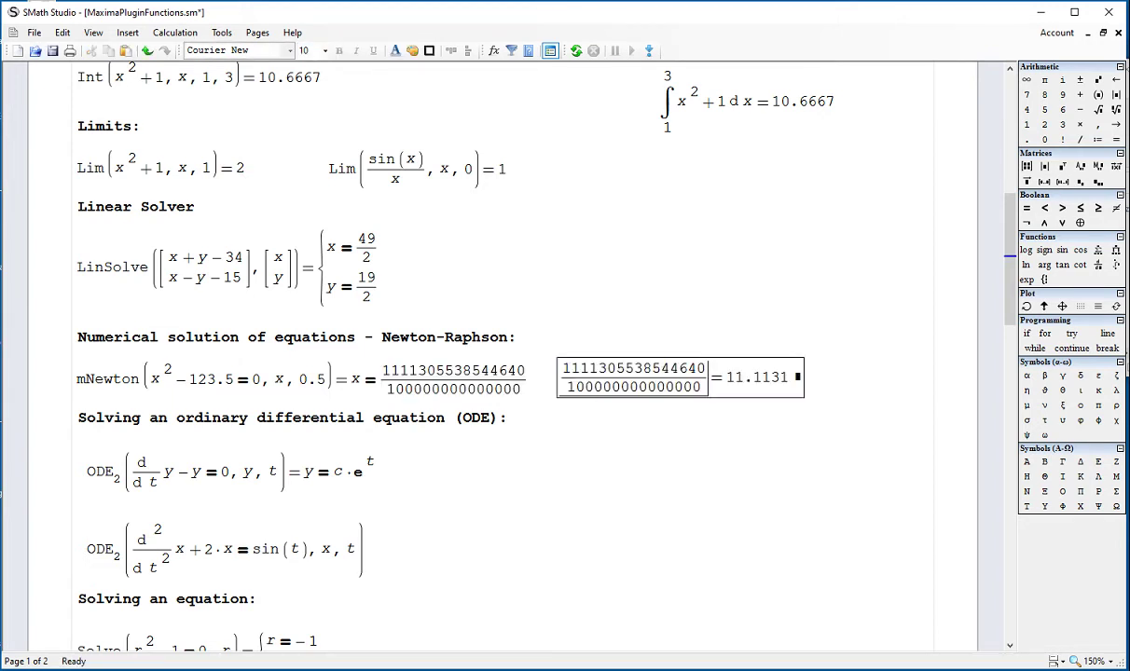
left_click(618, 452)
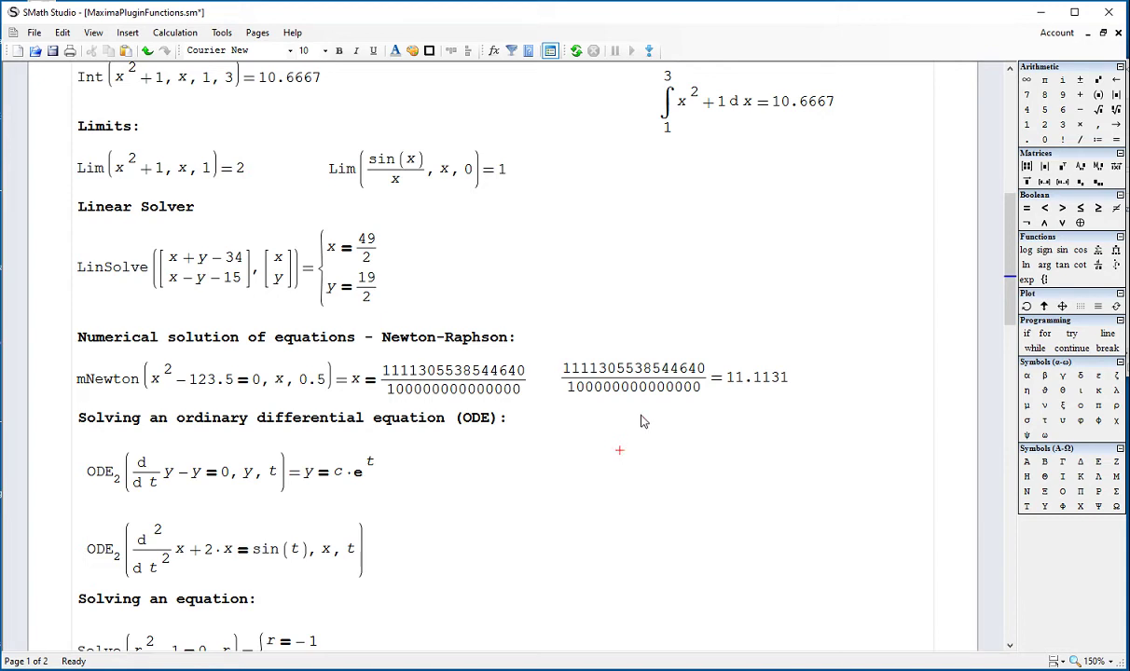
left_click(618, 412)
key("Return")
key("Return")
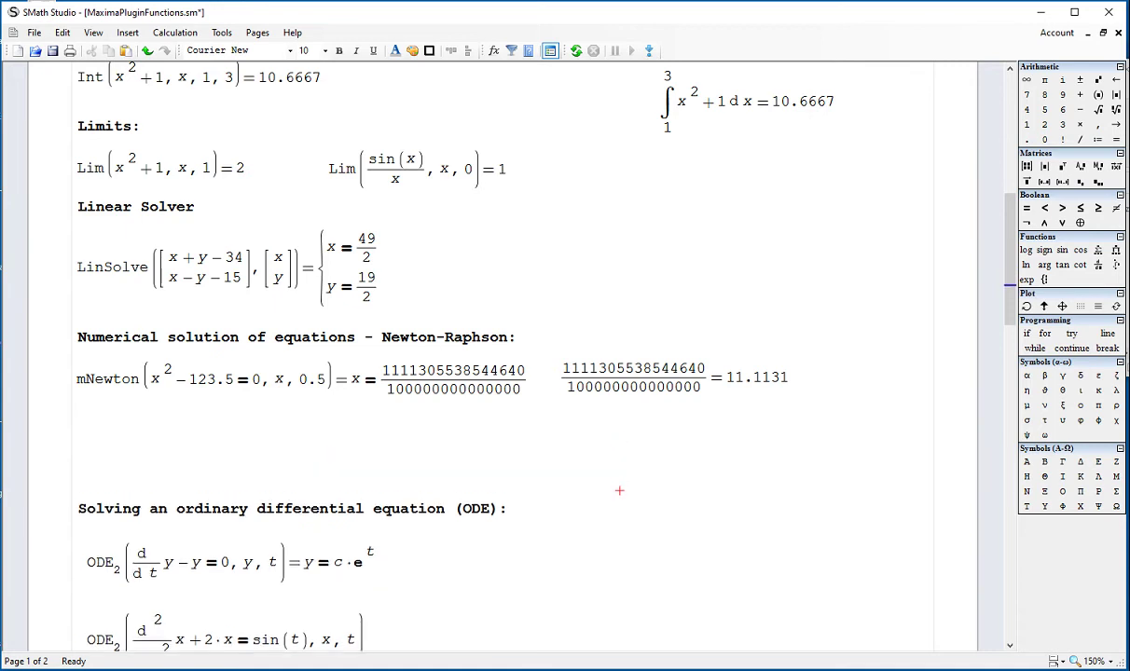
Step: Enter and evaluate nNewton(x·ln(x)−15=0, x, 1.5), which returns unevaluated with 3/2
left_click(77, 421)
type("nN")
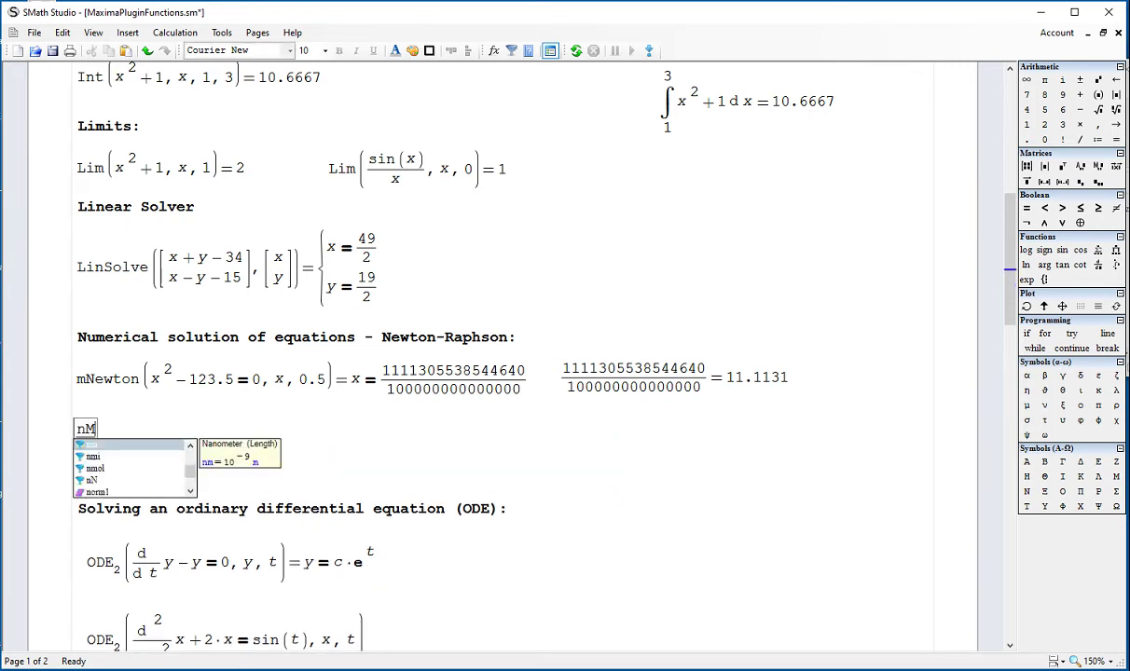
type("ewton")
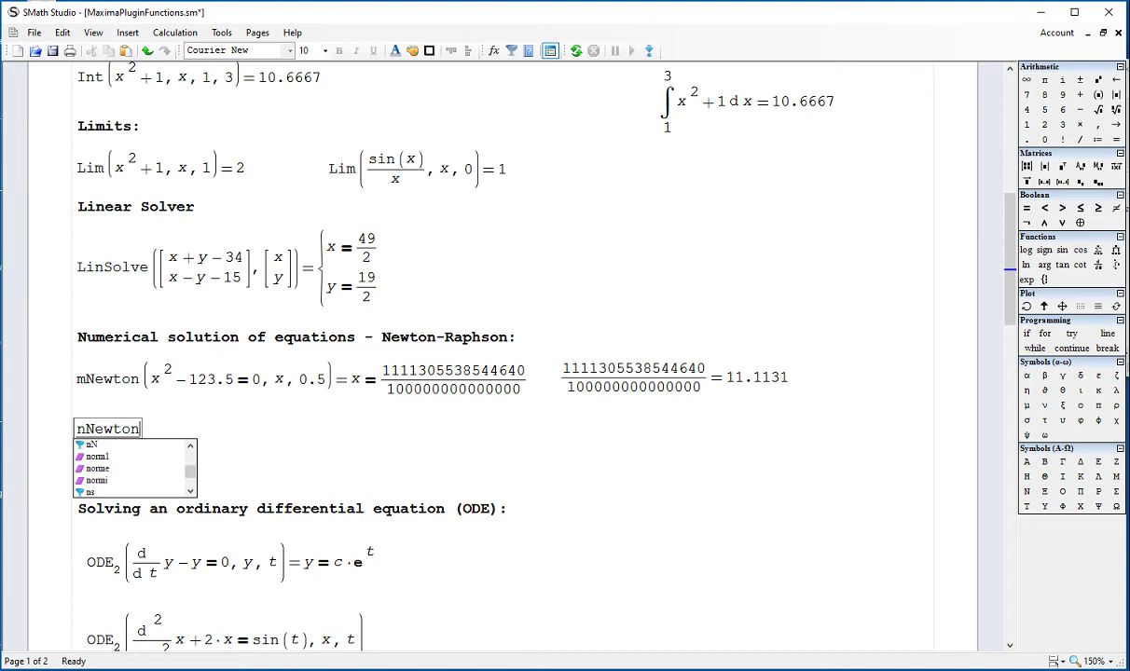
type("(x*ln(")
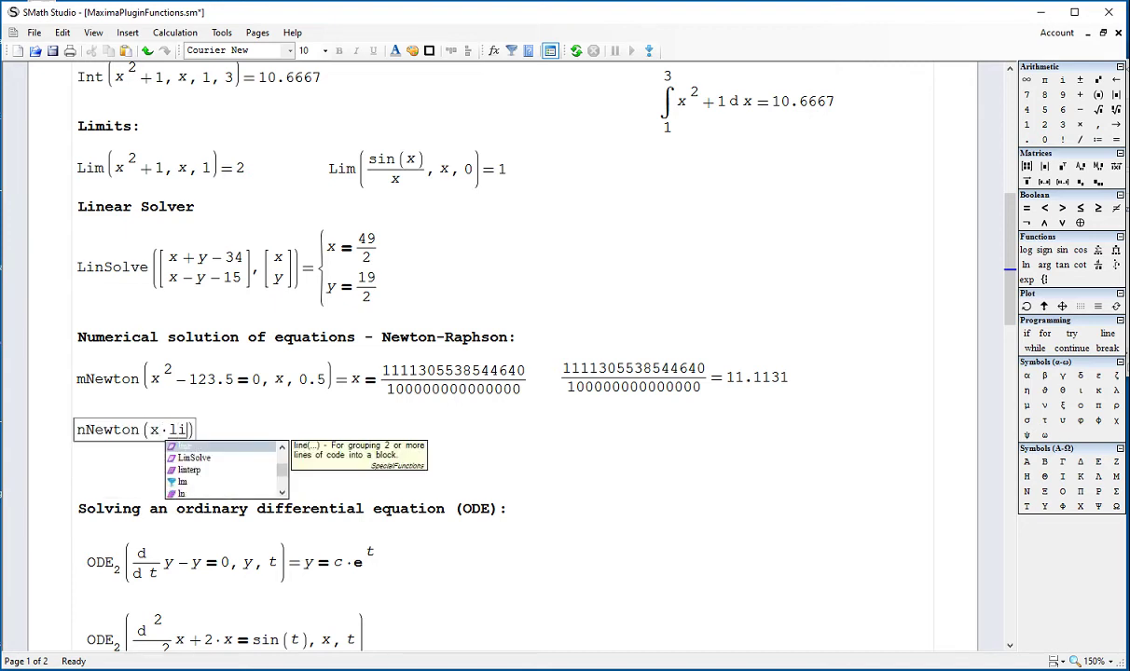
type("x)")
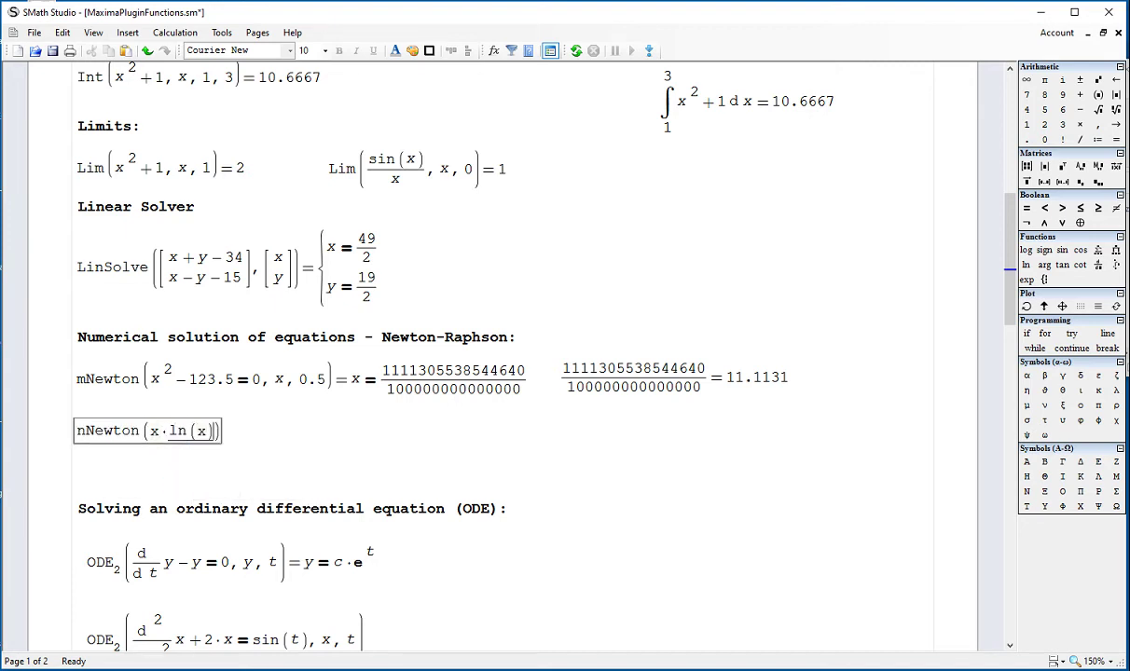
type("-15=")
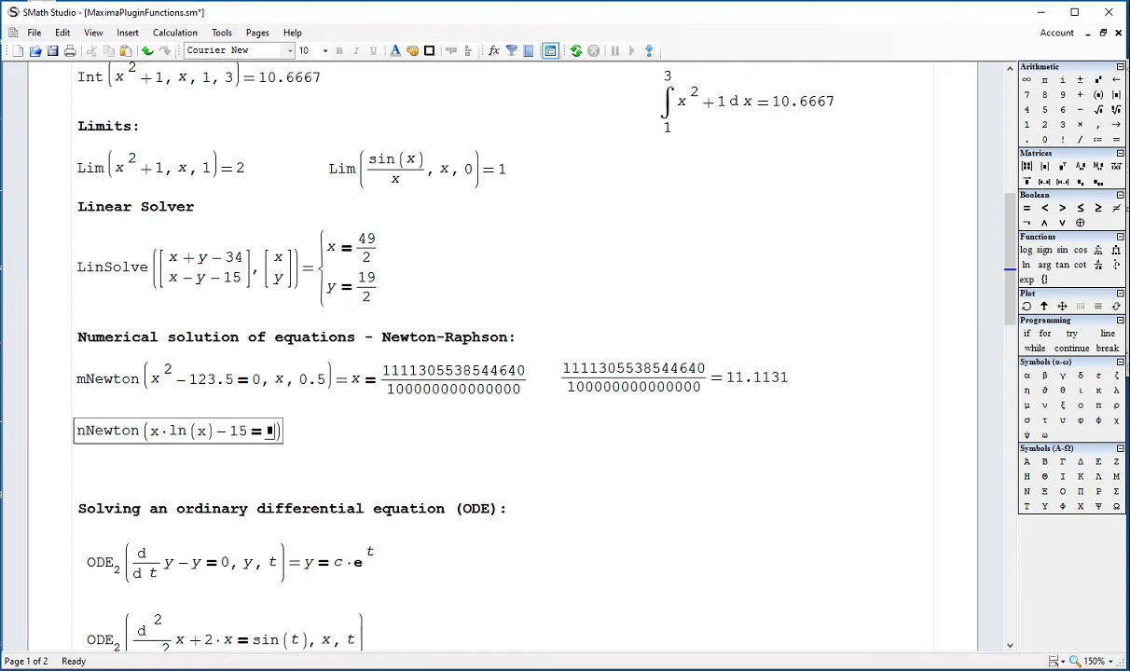
type("0,x,1.5")
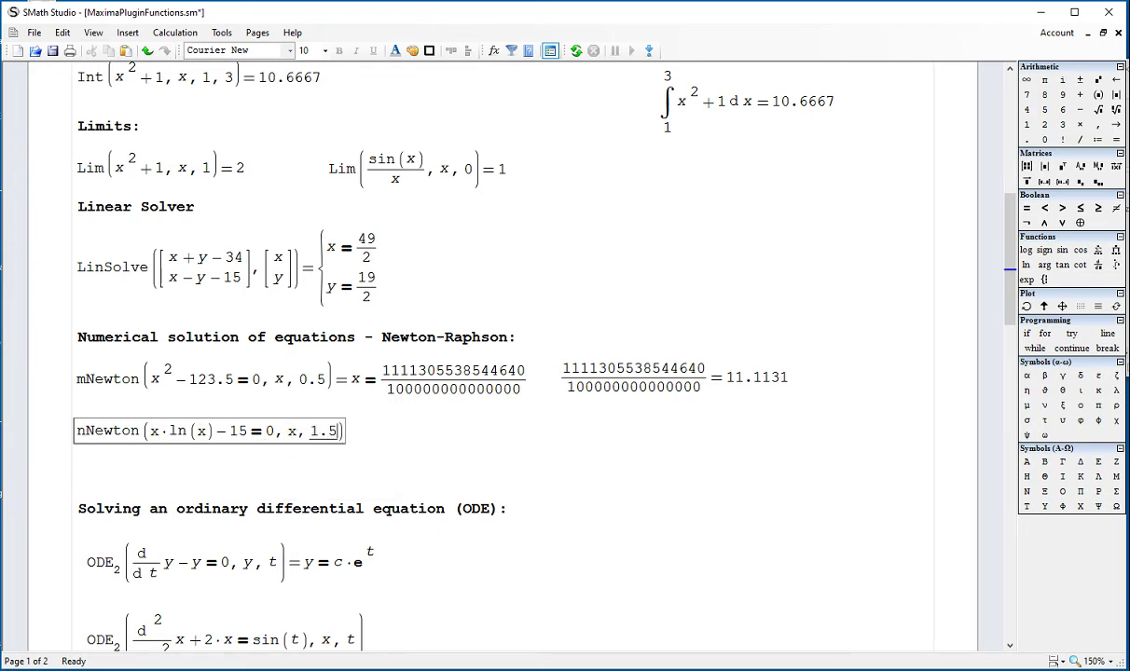
type(">")
key("BackSpace")
type("=nNewton(−15+x·ln(x)=0, x, 3/2")
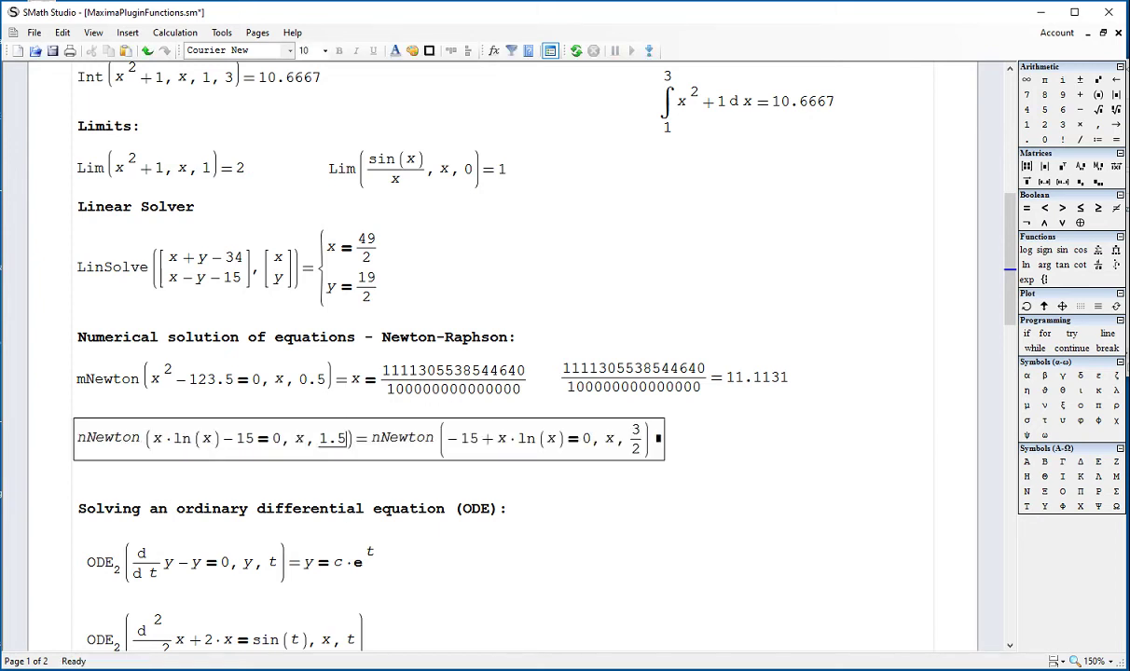